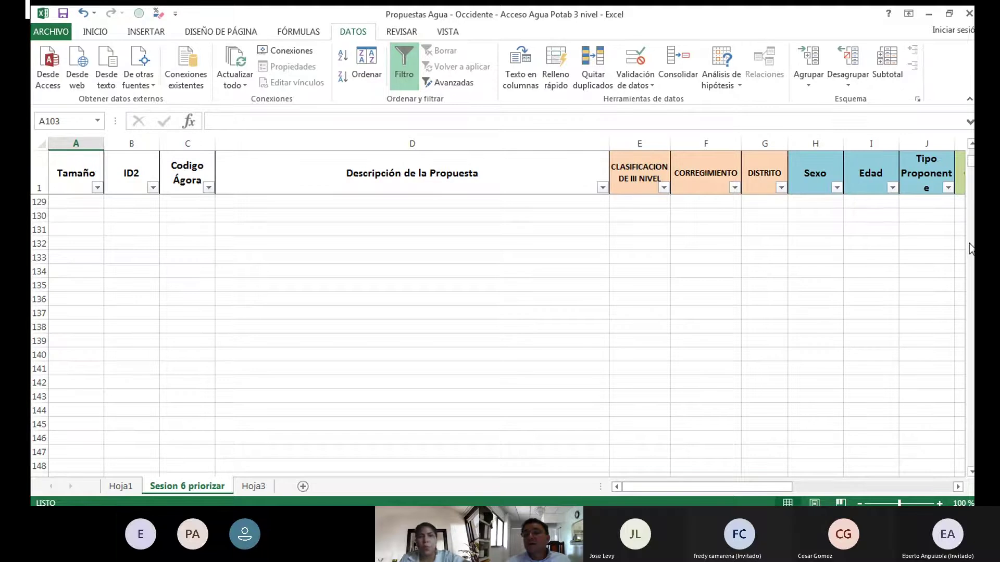
Review the proposals table from its first rows, checking the first proposal's ID and description and the values offered by the DISTRITO filter
{"action": "left_click_drag", "start_coordinate": [970, 160], "coordinate": [970, 140]}
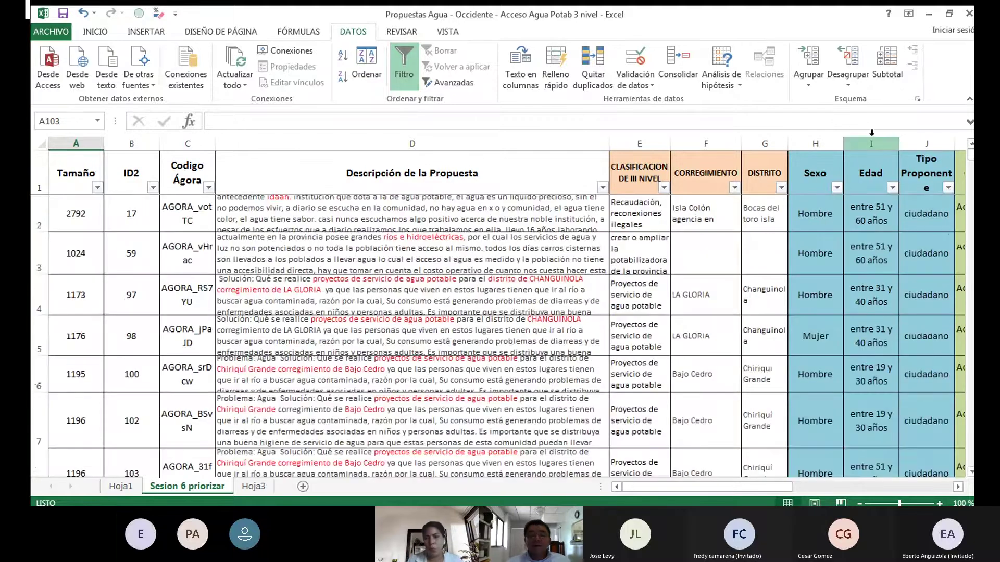
{"action": "left_click_drag", "start_coordinate": [668, 488], "coordinate": [690, 484]}
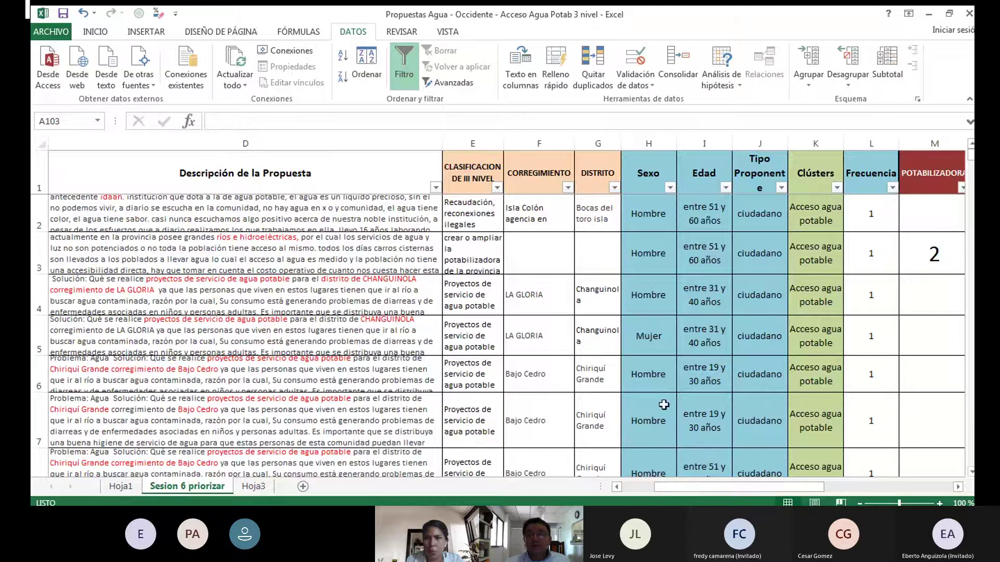
{"action": "left_click", "coordinate": [612, 188]}
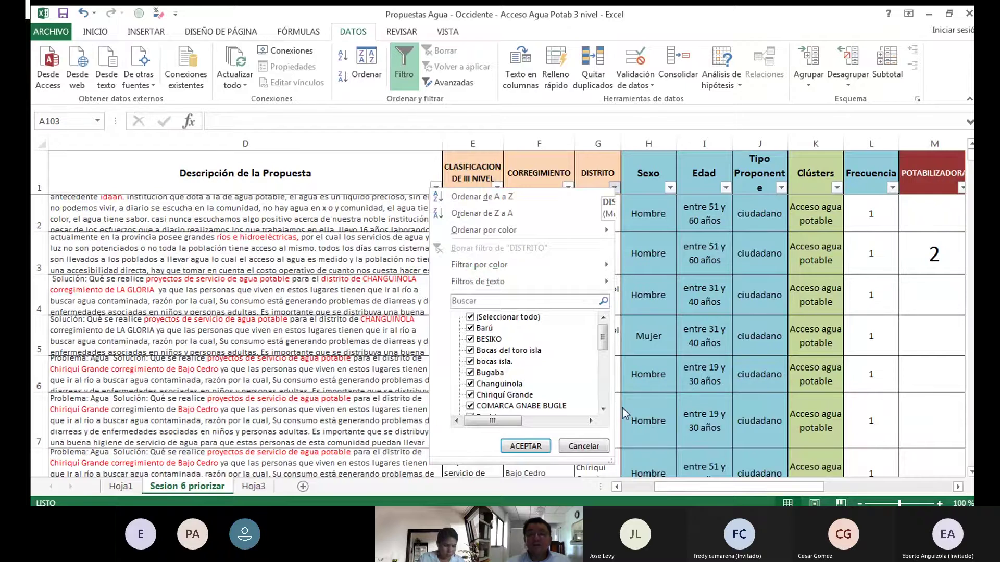
{"action": "left_click", "coordinate": [683, 485]}
{"action": "left_click_drag", "start_coordinate": [684, 486], "coordinate": [652, 485]}
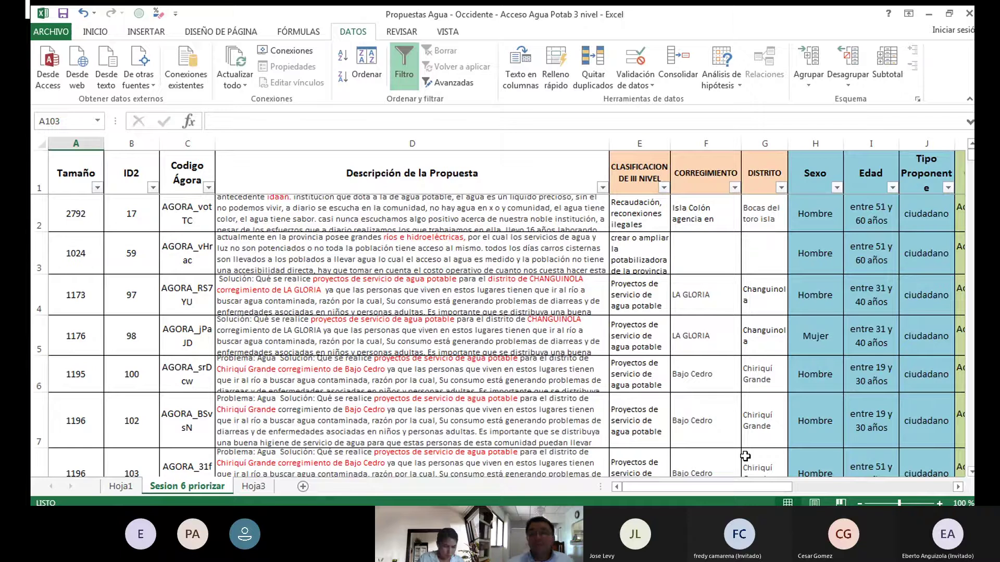
{"action": "left_click_drag", "start_coordinate": [675, 487], "coordinate": [451, 319]}
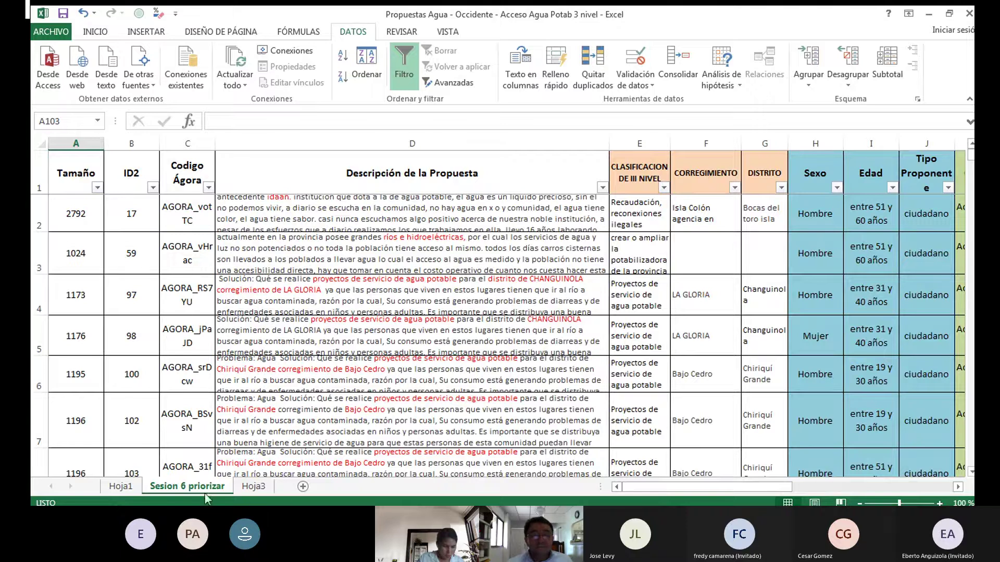
{"action": "left_click", "coordinate": [298, 196]}
{"action": "mouse_move", "coordinate": [671, 487]}
{"action": "left_mouse_down"}
{"action": "mouse_move", "coordinate": [731, 485]}
{"action": "mouse_move", "coordinate": [675, 485]}
{"action": "left_mouse_up"}
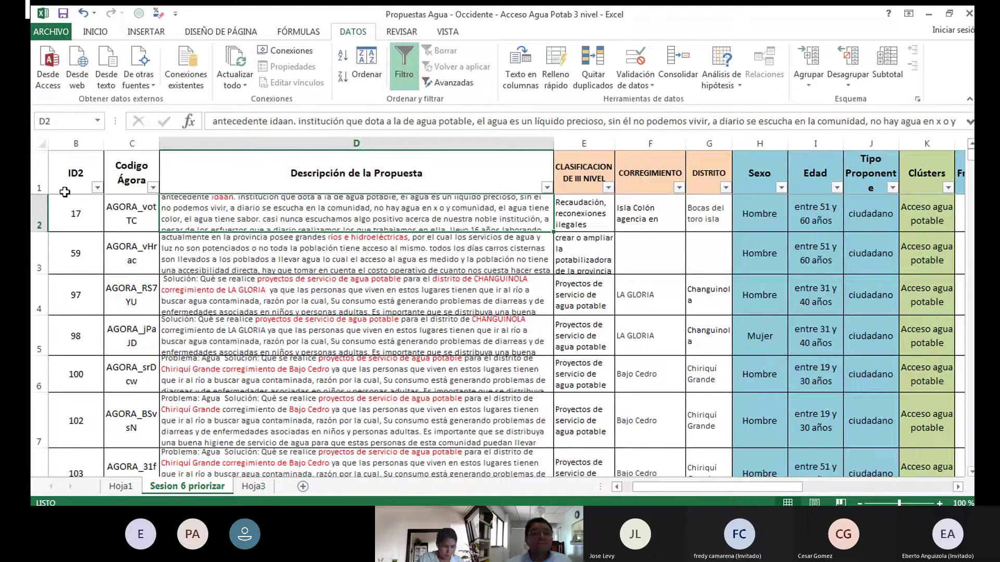
{"action": "left_click", "coordinate": [68, 209]}
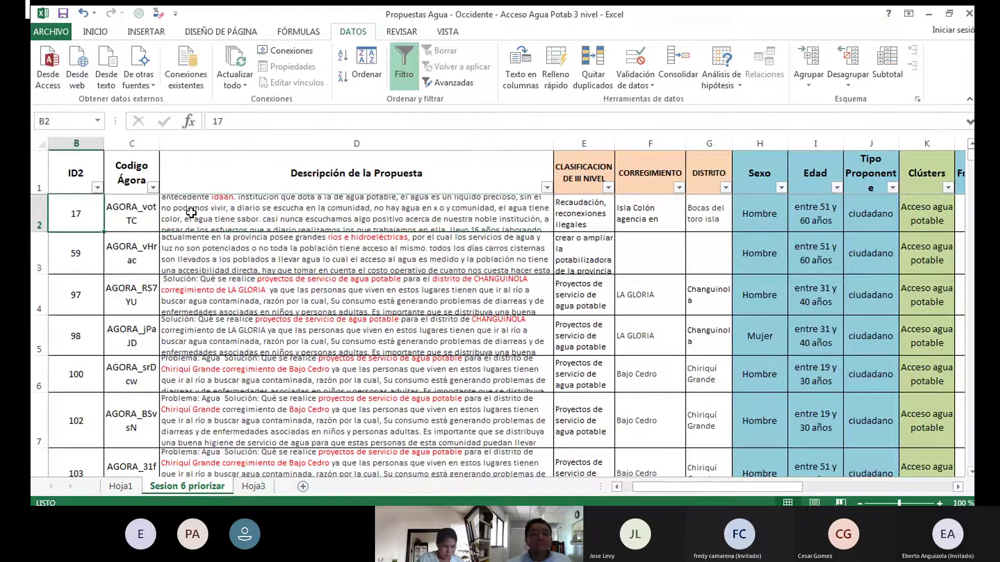
{"action": "left_click", "coordinate": [242, 212]}
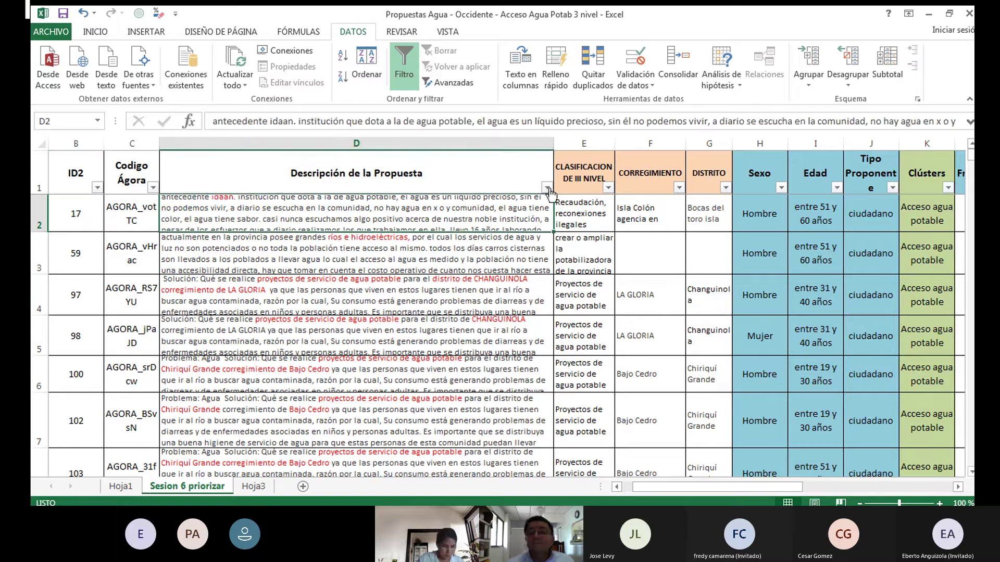
{"action": "left_click", "coordinate": [724, 187]}
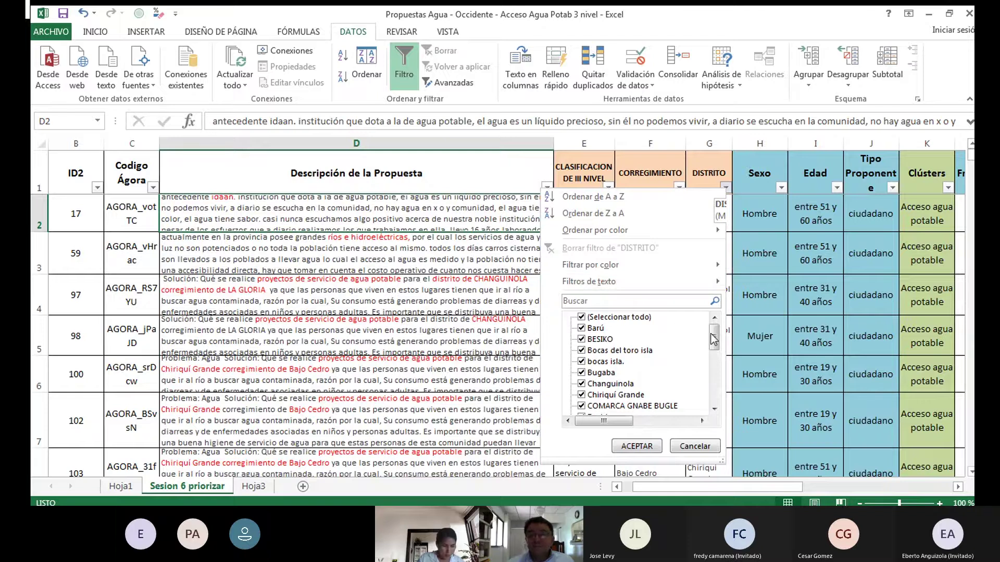
{"action": "left_click", "coordinate": [694, 446]}
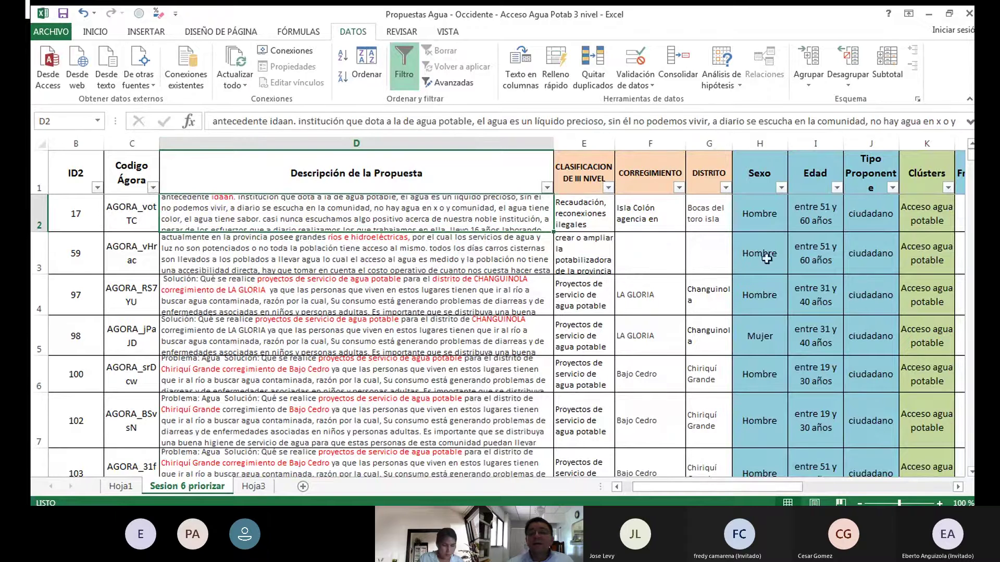
Examine the category columns from POTABILIZADORA to GENERAL Y/O LEGAL and the full list of DISTRITO filter values
{"action": "left_click_drag", "start_coordinate": [742, 483], "coordinate": [775, 483]}
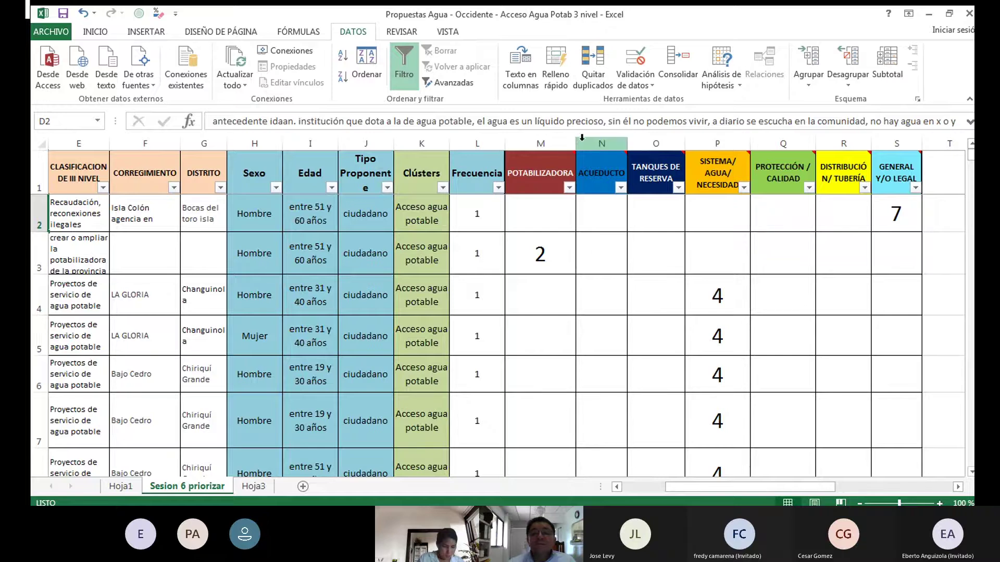
{"action": "left_click_drag", "start_coordinate": [582, 140], "coordinate": [193, 161]}
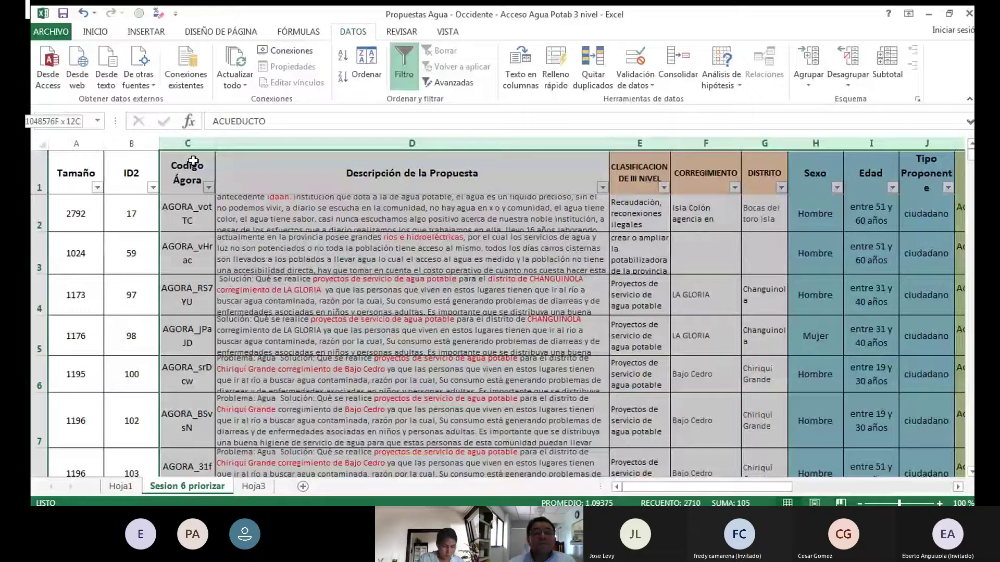
{"action": "left_click_drag", "start_coordinate": [193, 162], "coordinate": [193, 161]}
{"action": "scroll", "coordinate": [347, 344], "scroll_direction": "right", "scroll_amount": 2}
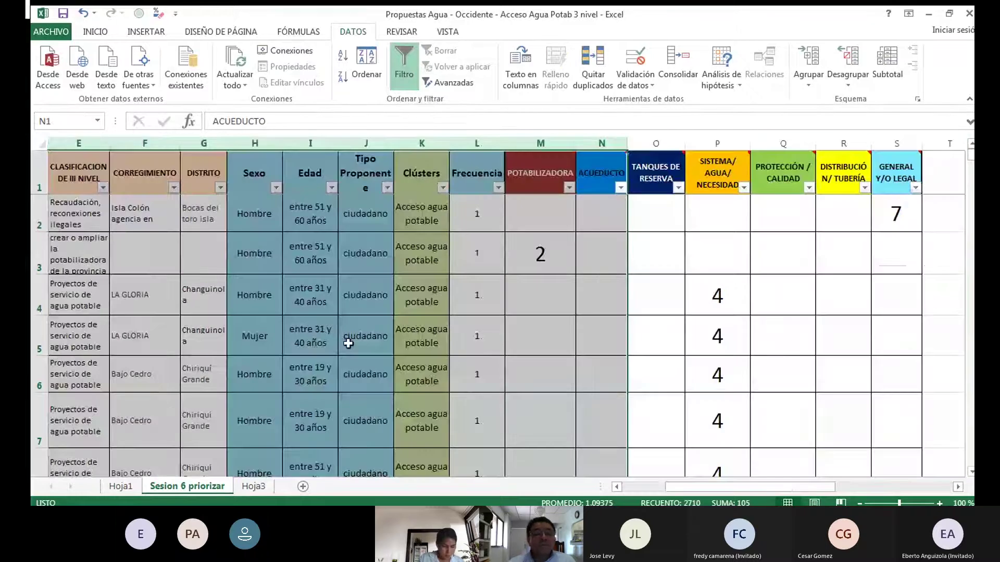
{"action": "left_click", "coordinate": [602, 254]}
{"action": "left_click_drag", "start_coordinate": [664, 483], "coordinate": [364, 192]}
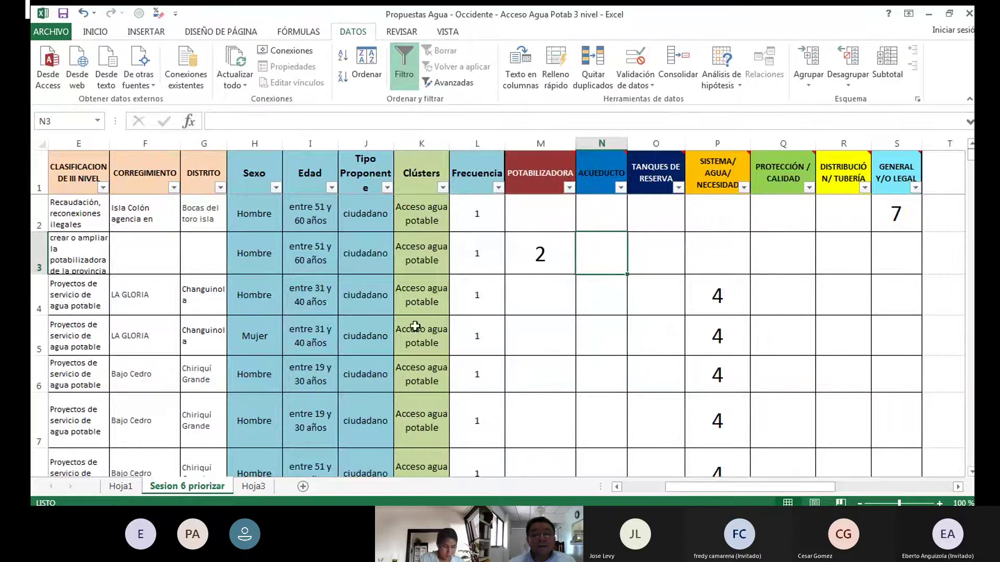
{"action": "left_click", "coordinate": [221, 187]}
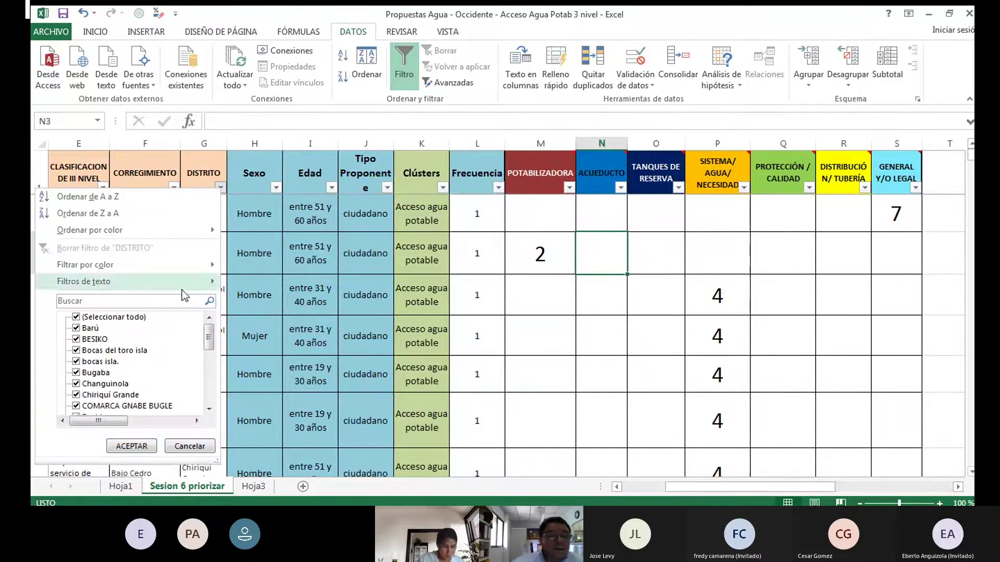
{"action": "left_click_drag", "start_coordinate": [208, 339], "coordinate": [215, 397]}
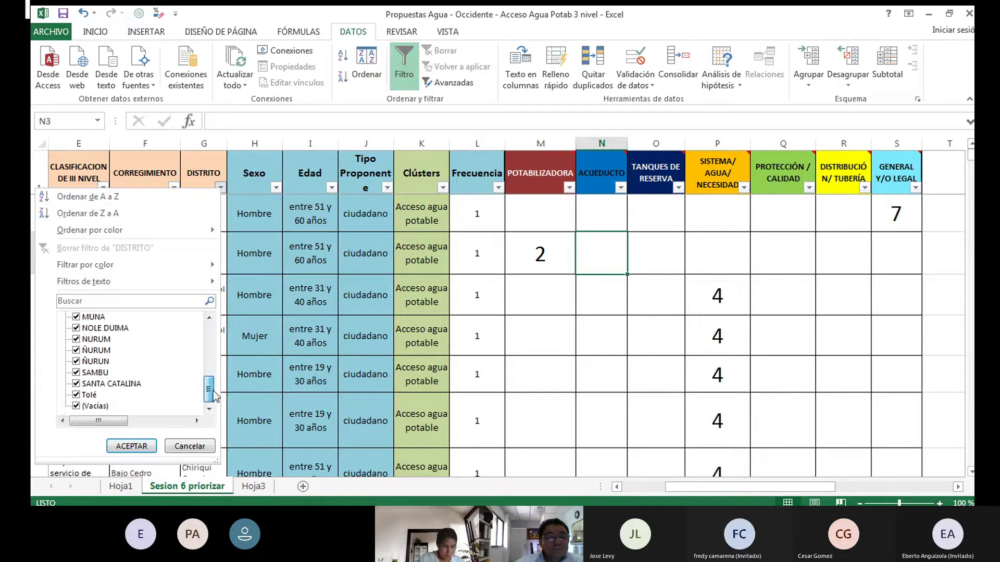
{"action": "scroll", "coordinate": [213, 395], "scroll_direction": "up", "scroll_amount": 10}
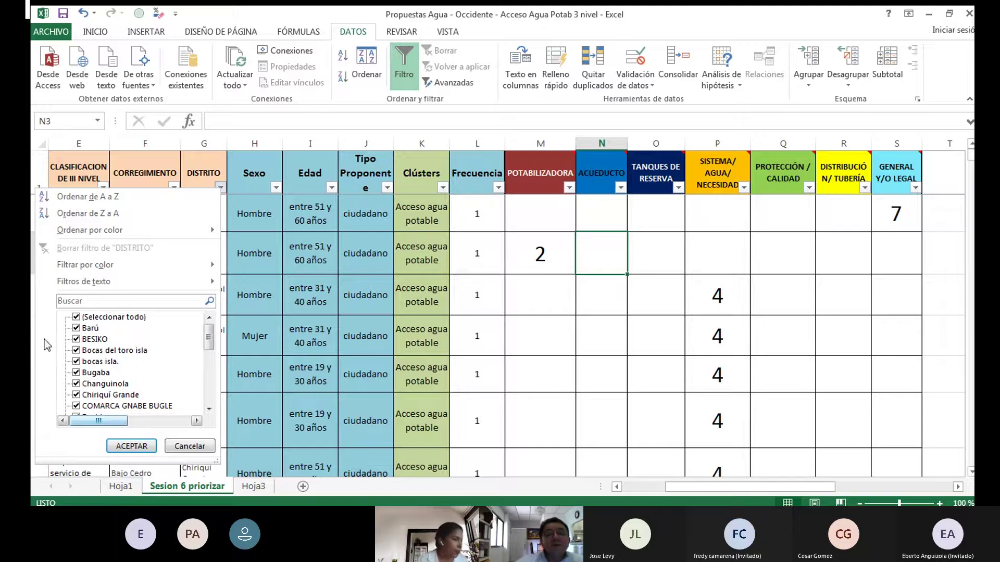
{"action": "left_click", "coordinate": [676, 487]}
{"action": "mouse_move", "coordinate": [676, 487]}
{"action": "left_mouse_down"}
{"action": "mouse_move", "coordinate": [649, 491]}
{"action": "mouse_move", "coordinate": [664, 487]}
{"action": "left_mouse_up"}
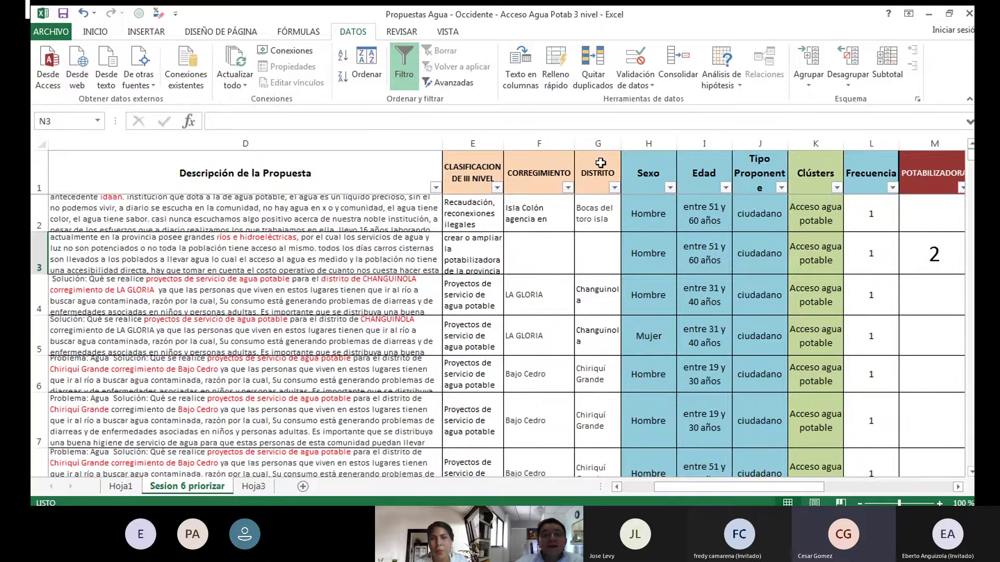
Try to unhide any hidden columns within the range from column E to column N
{"action": "mouse_move", "coordinate": [687, 479]}
{"action": "left_mouse_down"}
{"action": "mouse_move", "coordinate": [660, 480]}
{"action": "mouse_move", "coordinate": [718, 464]}
{"action": "mouse_move", "coordinate": [700, 467]}
{"action": "left_mouse_up"}
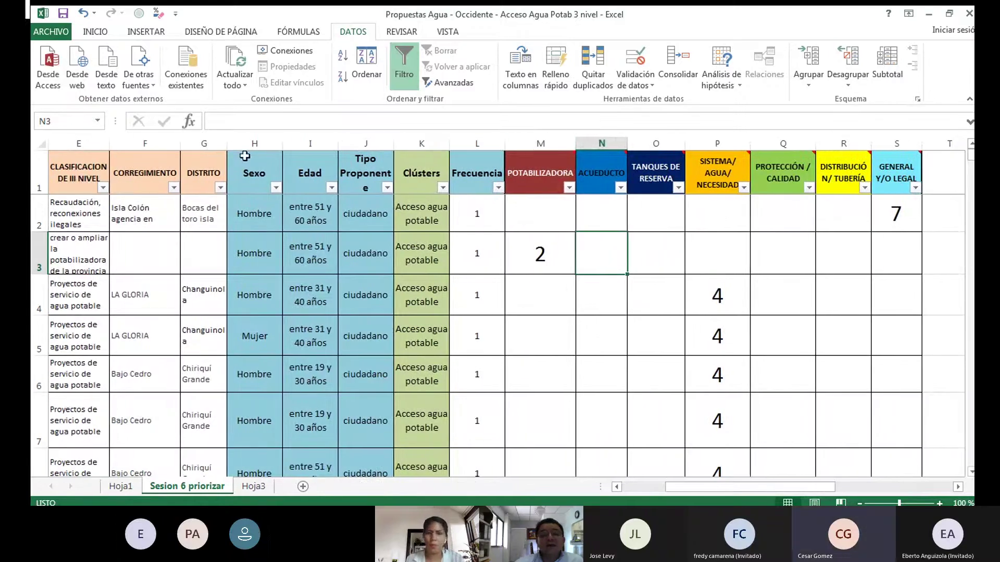
{"action": "left_click_drag", "start_coordinate": [78, 142], "coordinate": [594, 142]}
{"action": "right_click", "coordinate": [417, 136]}
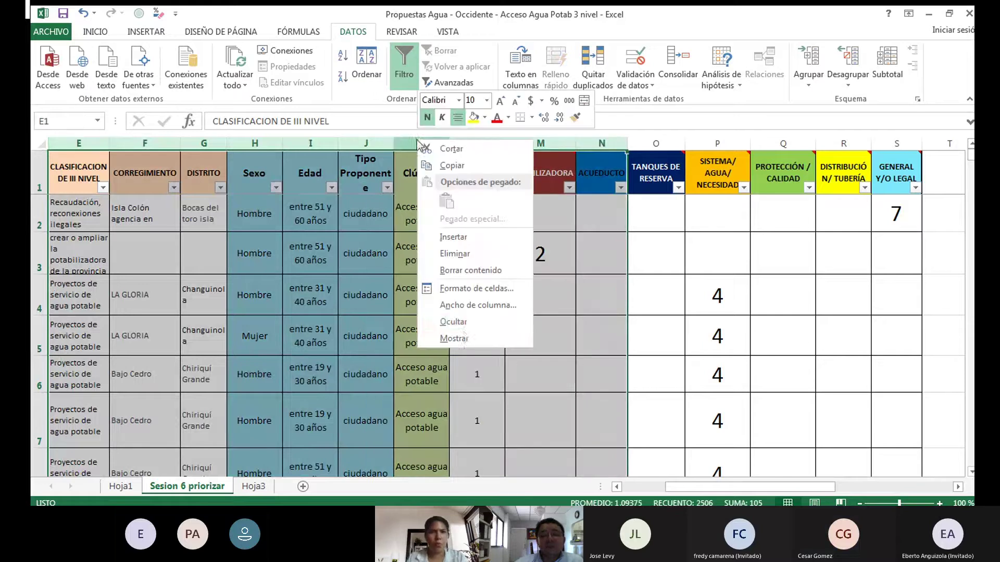
{"action": "left_click", "coordinate": [502, 335]}
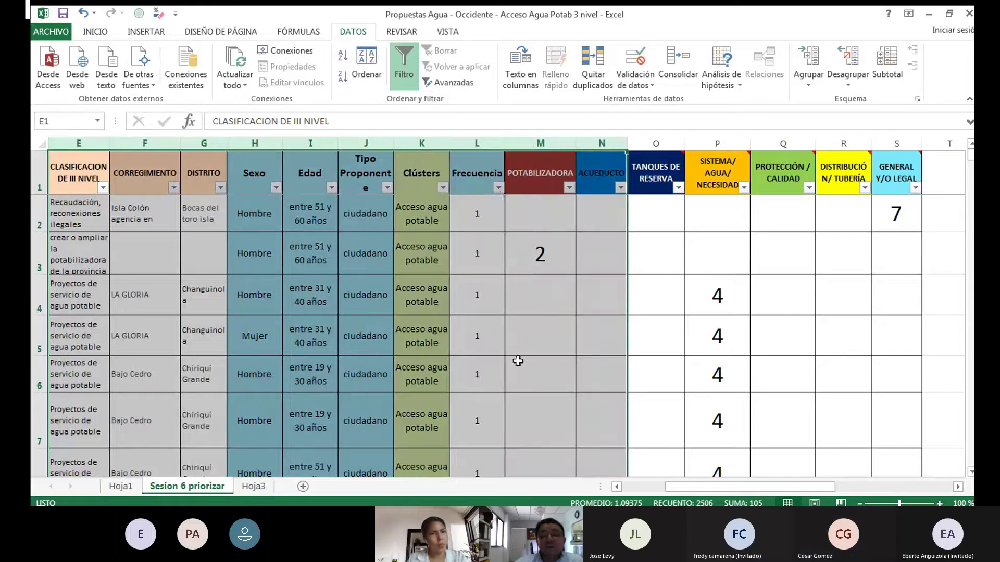
{"action": "left_click", "coordinate": [522, 342]}
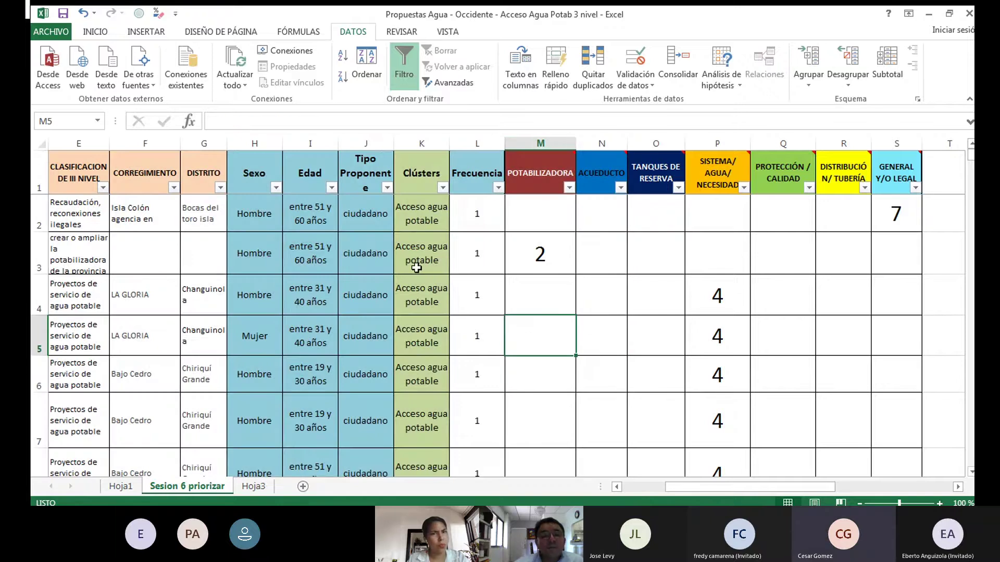
Insert a new column between DISTRITO and Sexo and give it the header PROVINCIA
{"action": "mouse_move", "coordinate": [730, 490]}
{"action": "left_mouse_down"}
{"action": "mouse_move", "coordinate": [703, 488]}
{"action": "mouse_move", "coordinate": [715, 488]}
{"action": "left_mouse_up"}
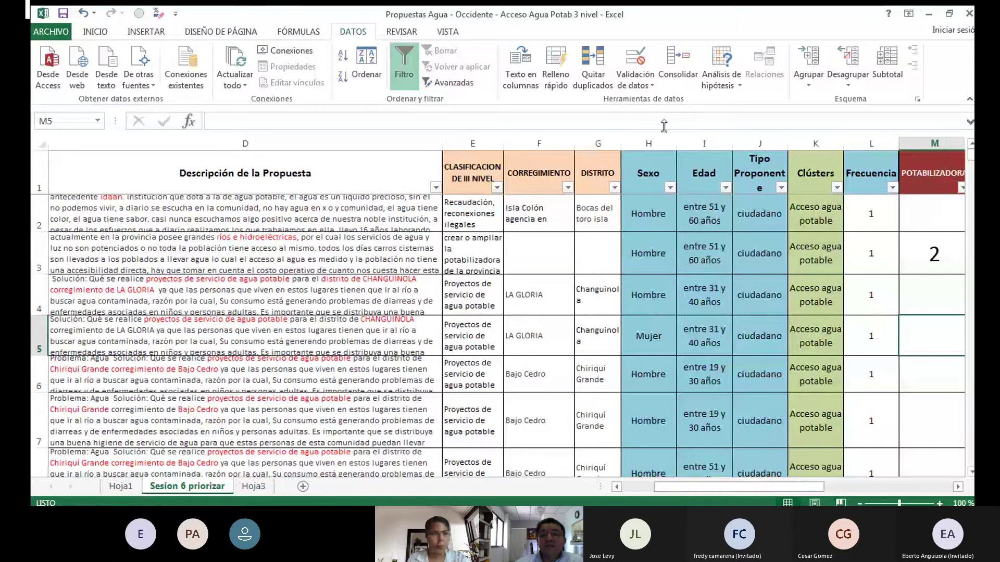
{"action": "left_click", "coordinate": [636, 145]}
{"action": "right_click", "coordinate": [635, 145]}
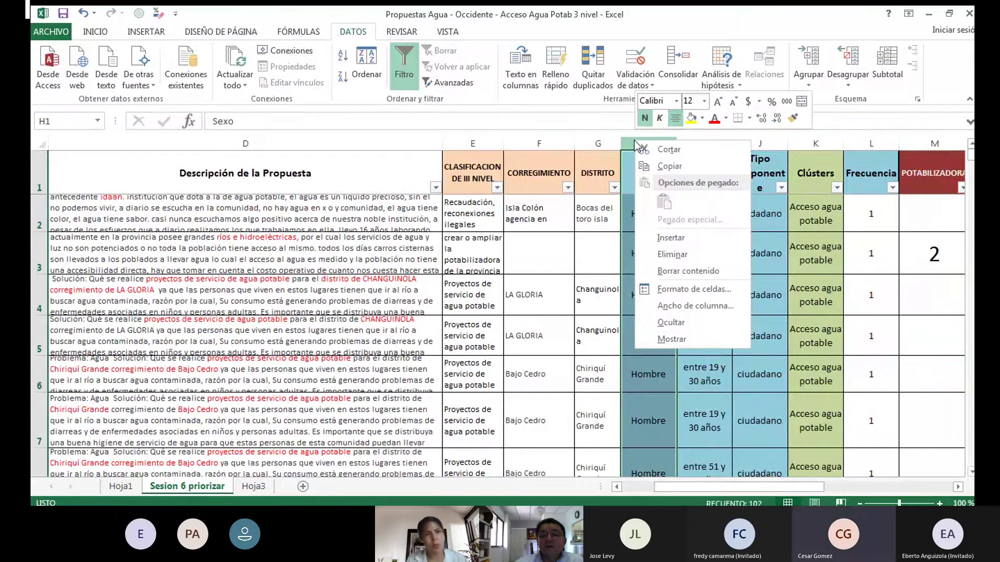
{"action": "left_click", "coordinate": [671, 239]}
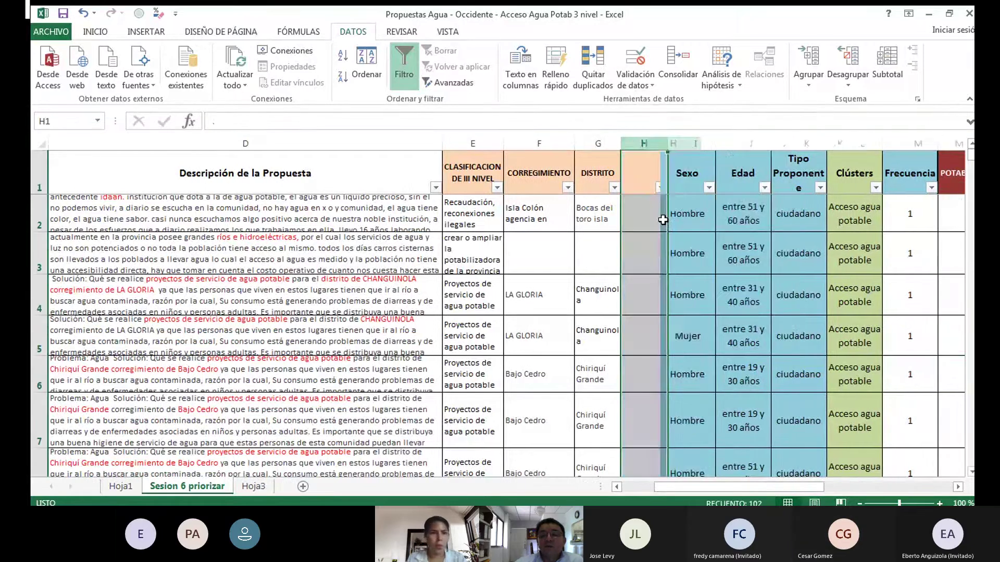
{"action": "left_click", "coordinate": [321, 120]}
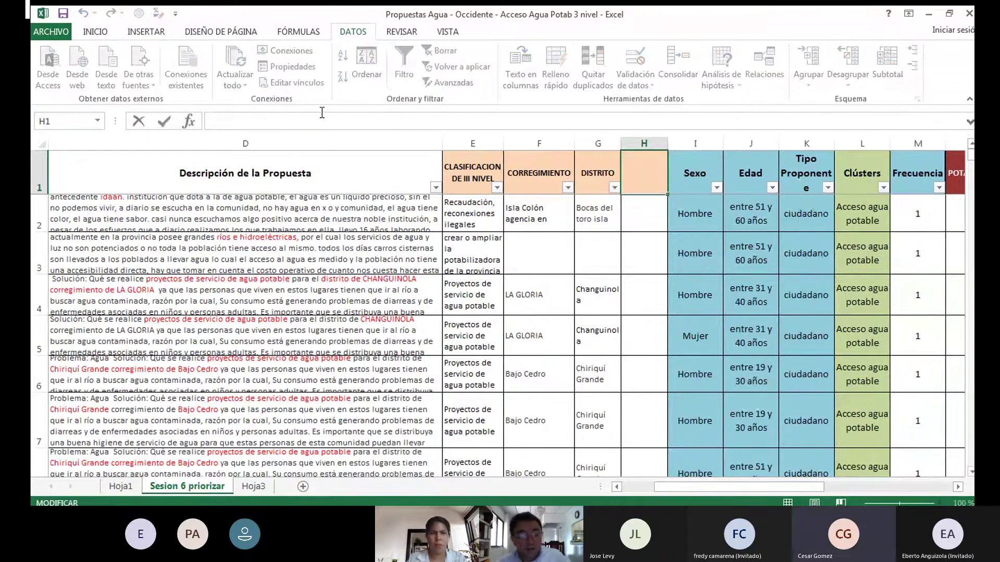
{"action": "type", "text": "PROVIN"}
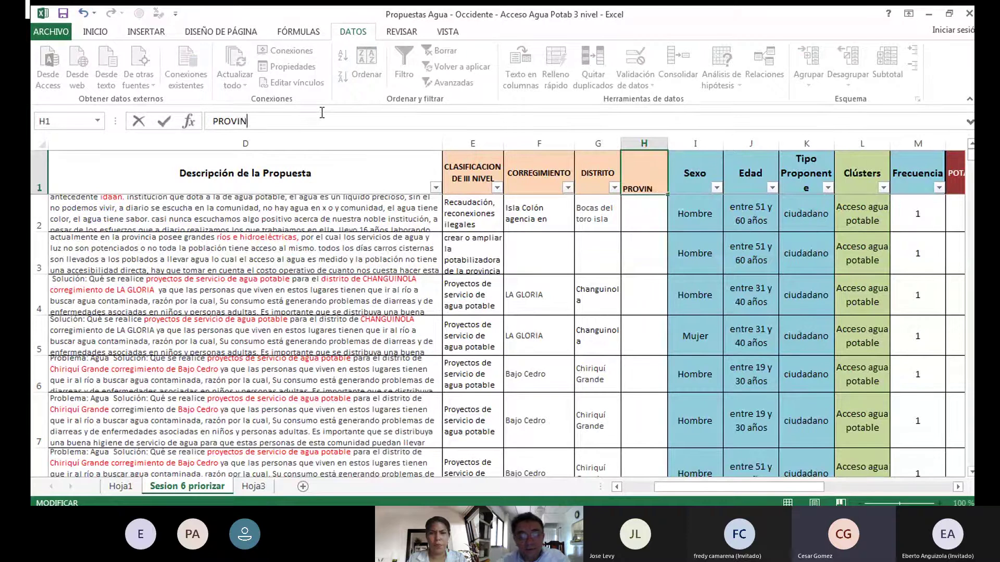
{"action": "type", "text": "CIA"}
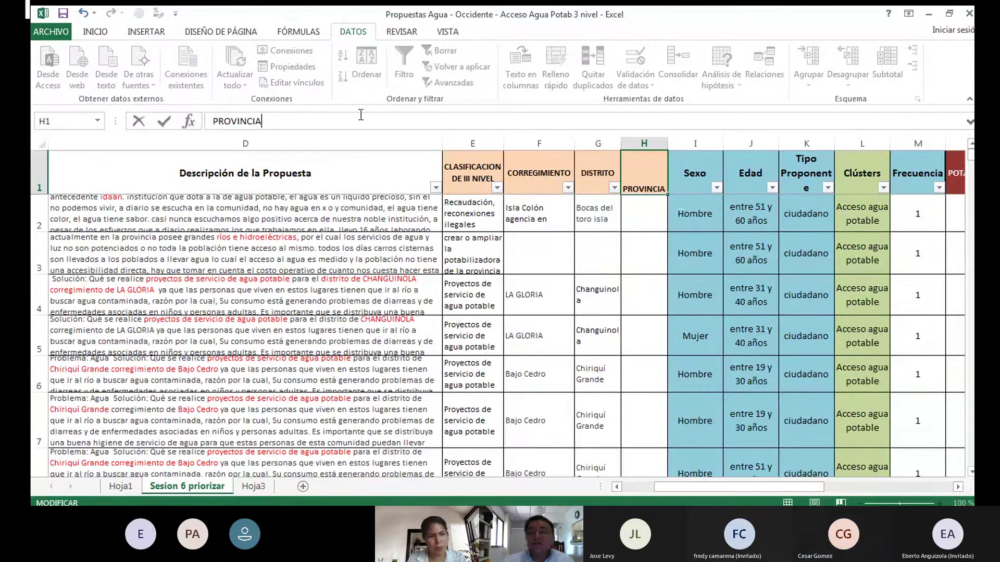
{"action": "left_click", "coordinate": [636, 204]}
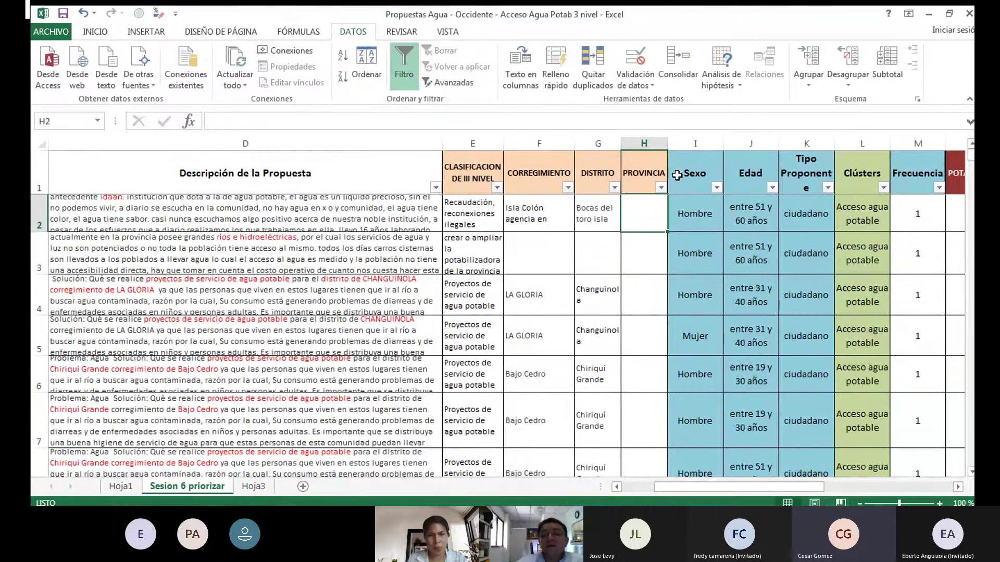
Extend the PROVINCIA header in H1 to read "PROVINCIA de destino de la propuestas"
{"action": "left_click", "coordinate": [639, 174]}
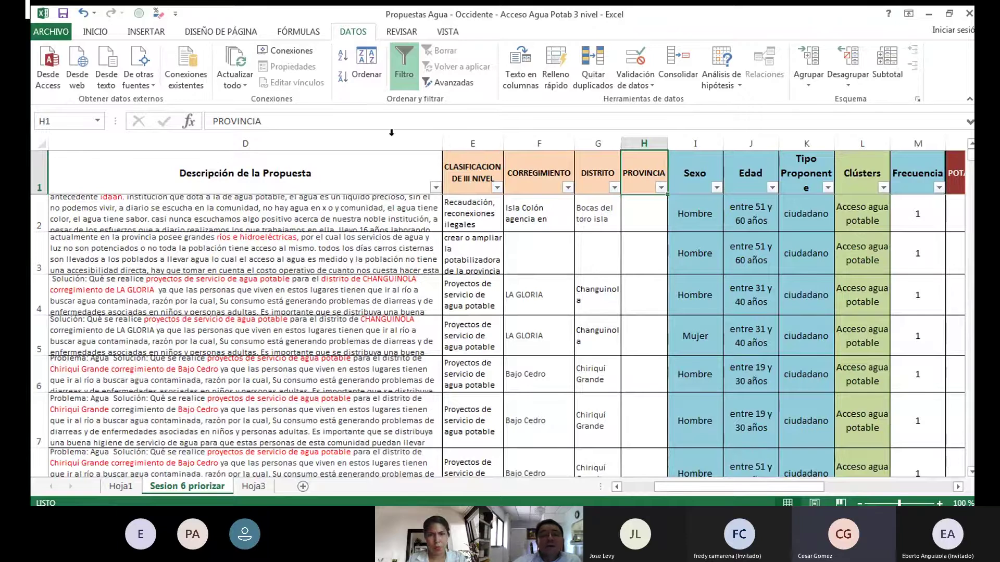
{"action": "left_click", "coordinate": [274, 113]}
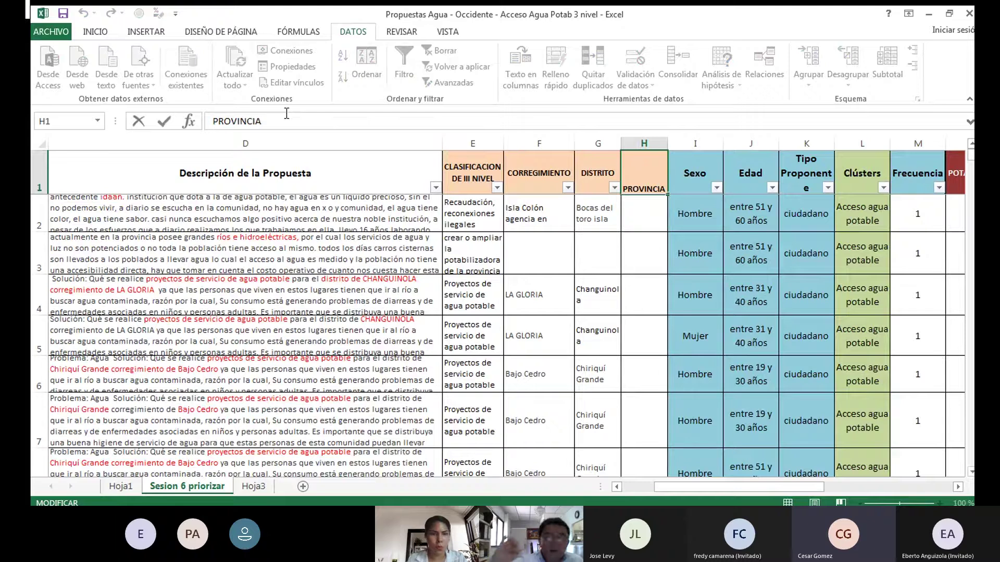
{"action": "type", "text": "de "}
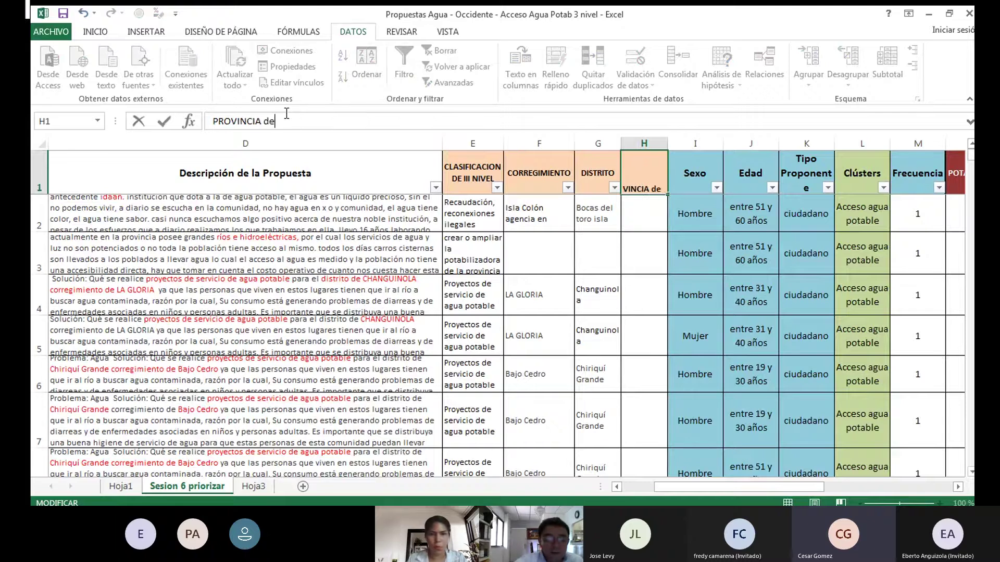
{"action": "type", "text": "dest"}
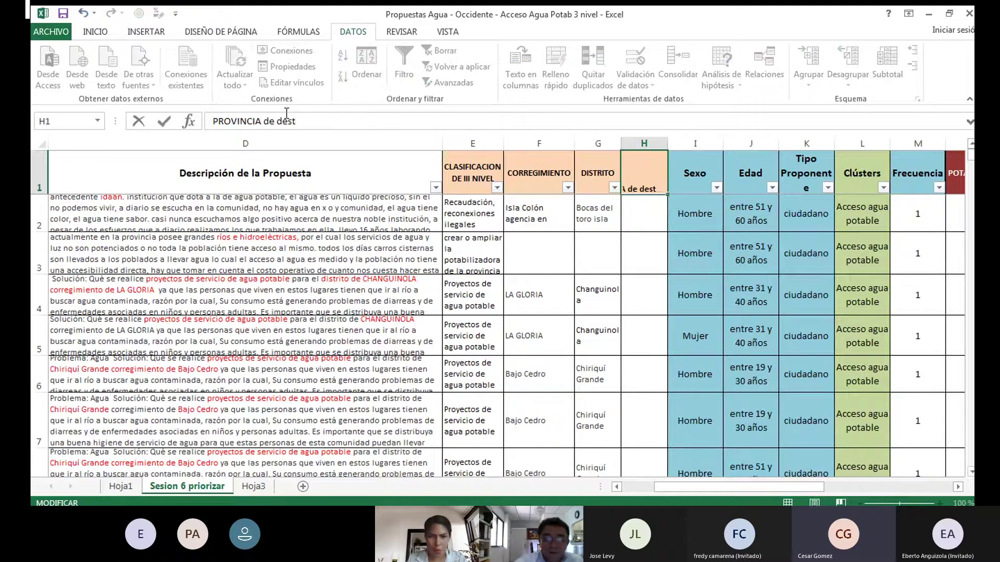
{"action": "type", "text": "ino de "}
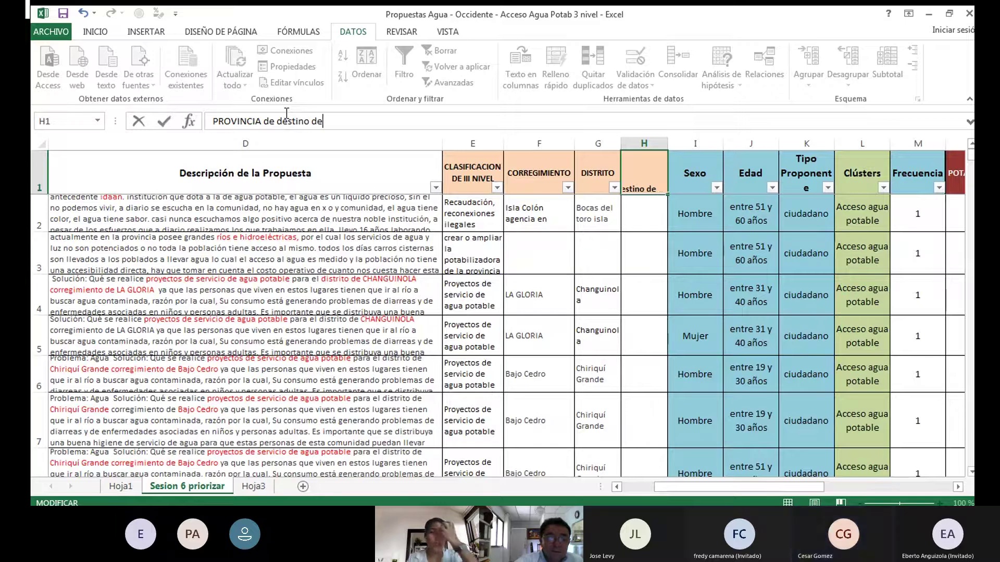
{"action": "type", "text": "la pr"}
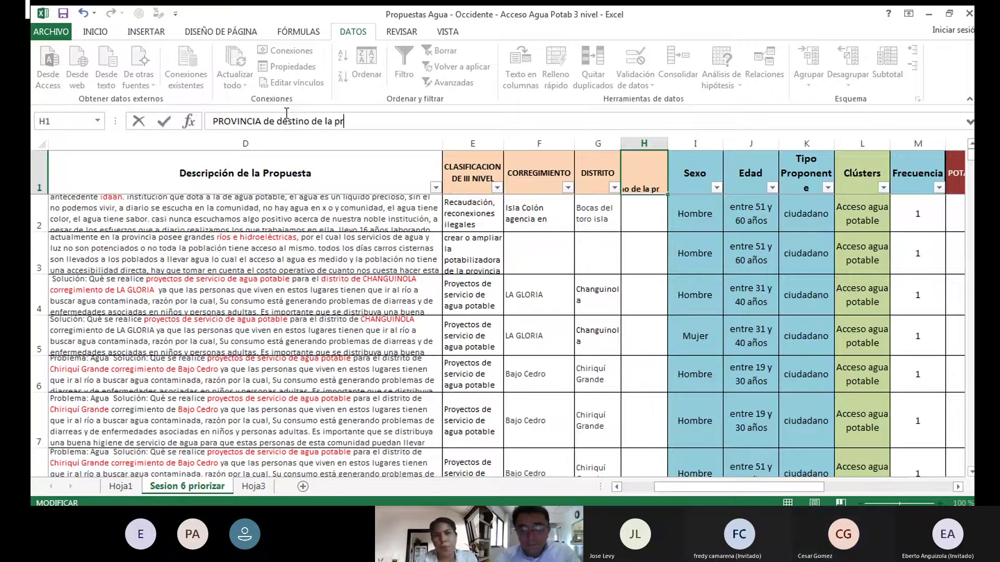
{"action": "type", "text": "opuestas"}
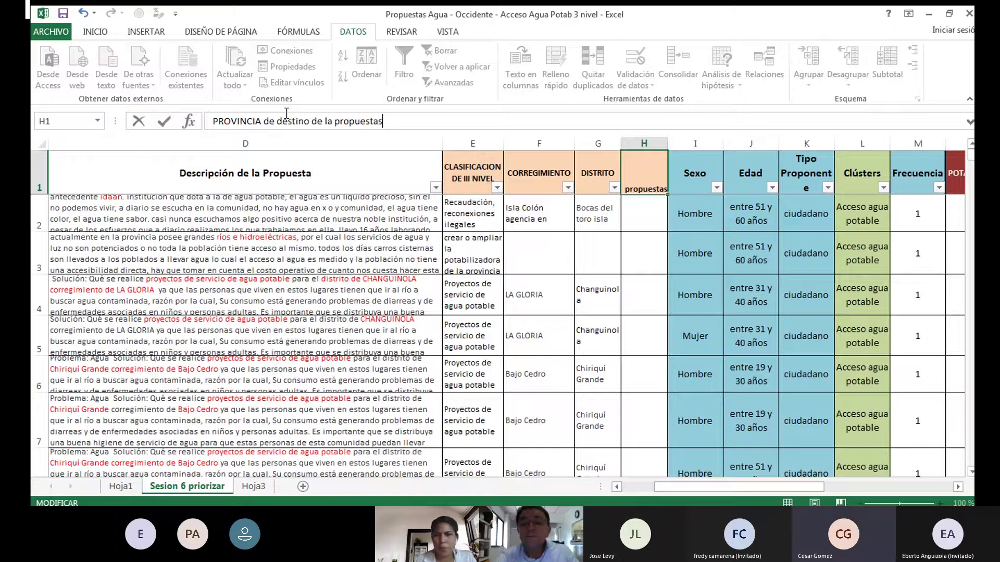
{"action": "key", "text": "BackSpace"}
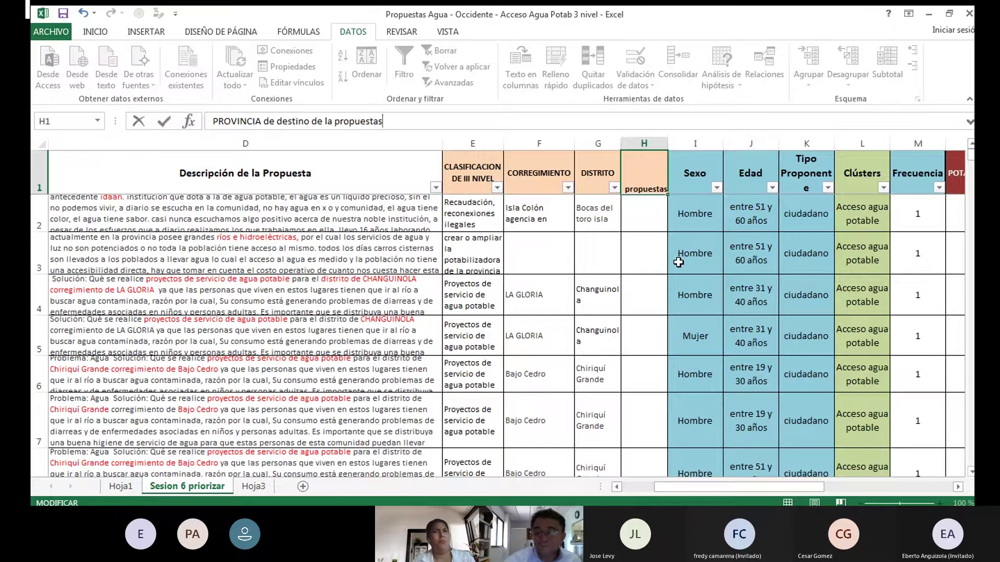
{"action": "key", "text": "ctrl+Return"}
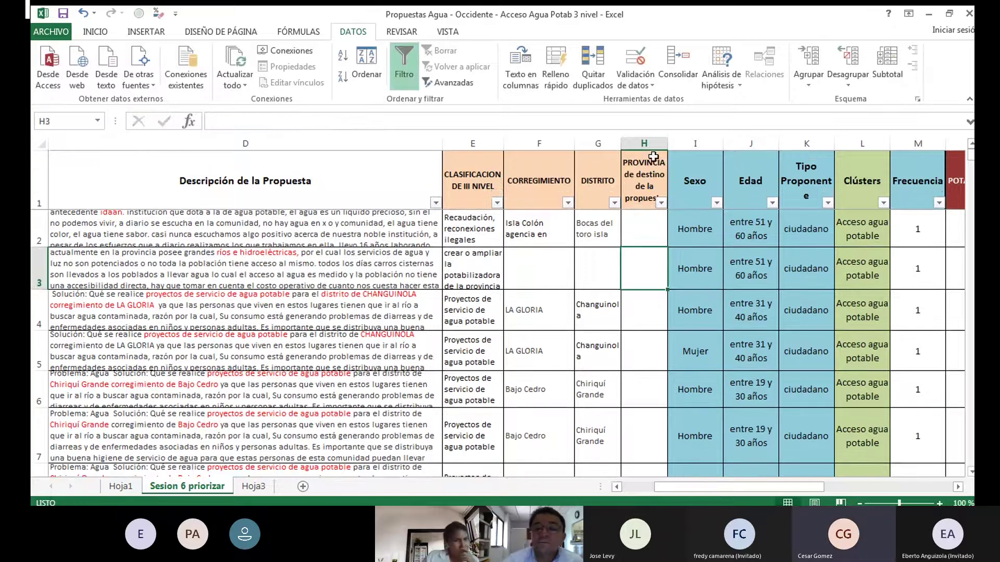
{"action": "left_click", "coordinate": [627, 225]}
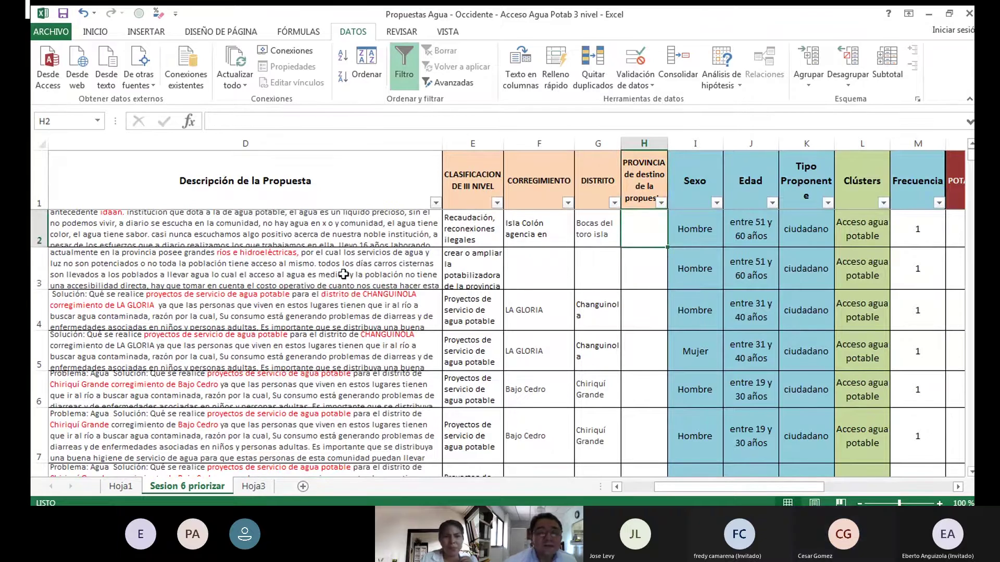
{"action": "left_click", "coordinate": [314, 264]}
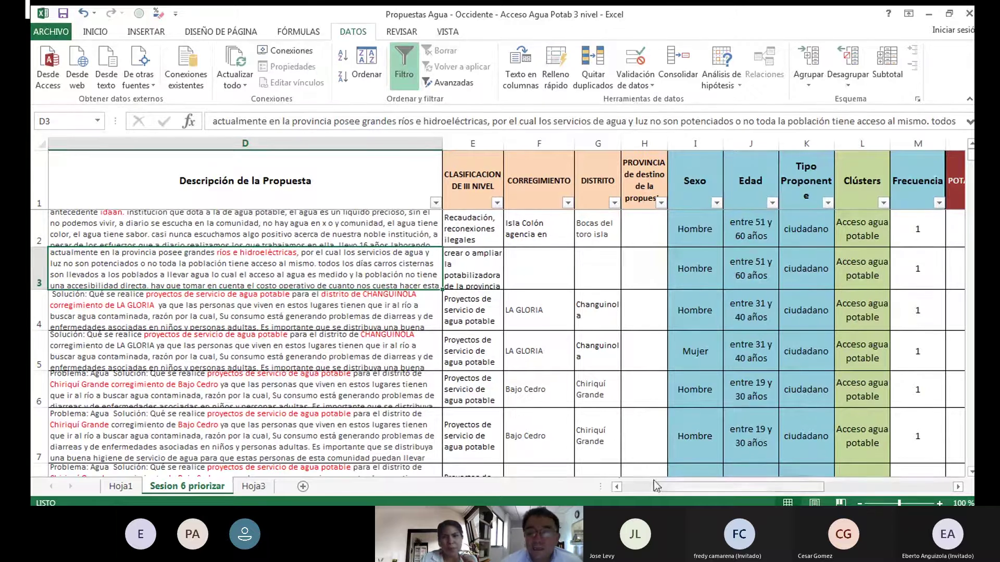
{"action": "left_click_drag", "start_coordinate": [659, 487], "coordinate": [658, 486]}
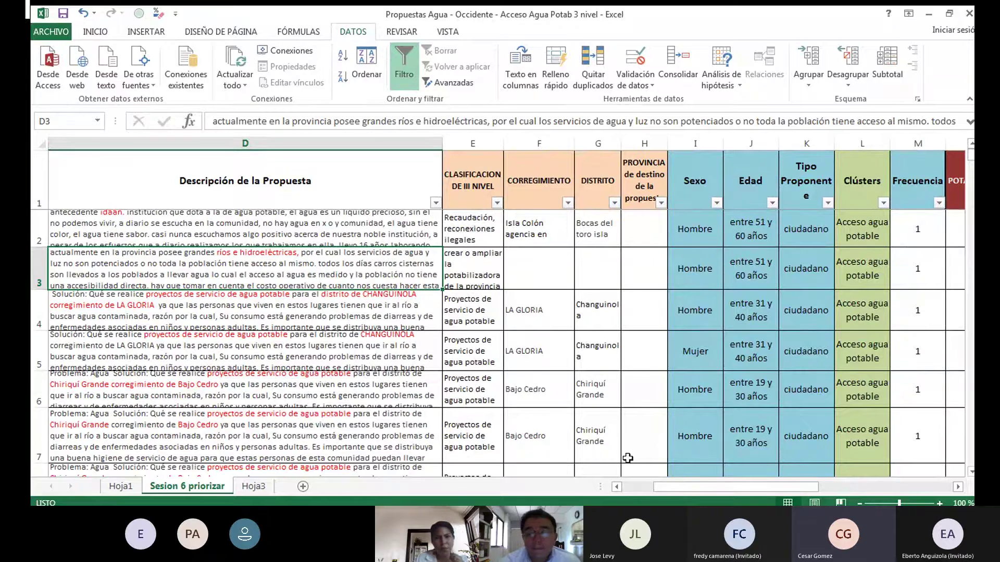
{"action": "left_click_drag", "start_coordinate": [659, 487], "coordinate": [659, 488]}
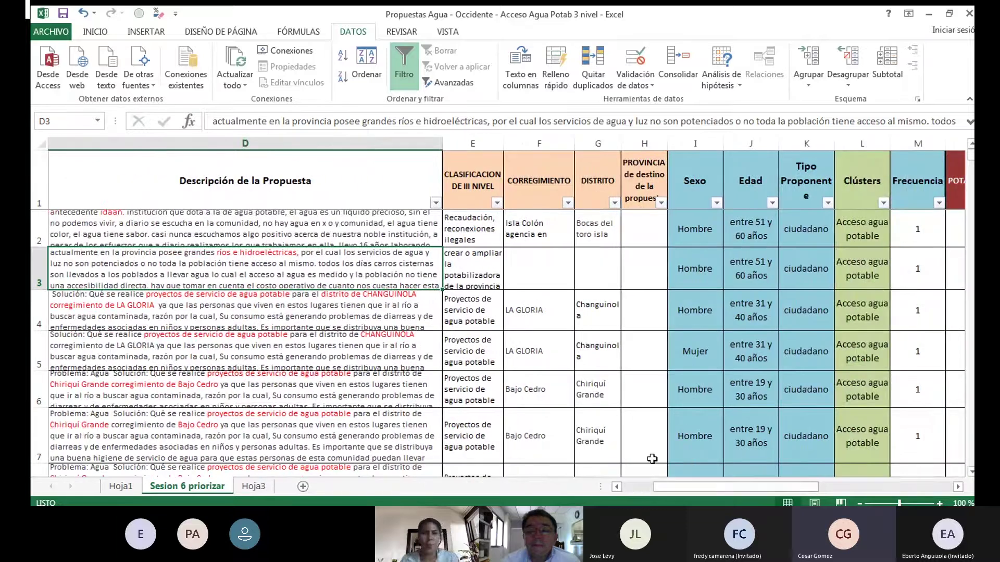
Filter the DISTRITO column to show only the Barú proposals
{"action": "left_click", "coordinate": [615, 203]}
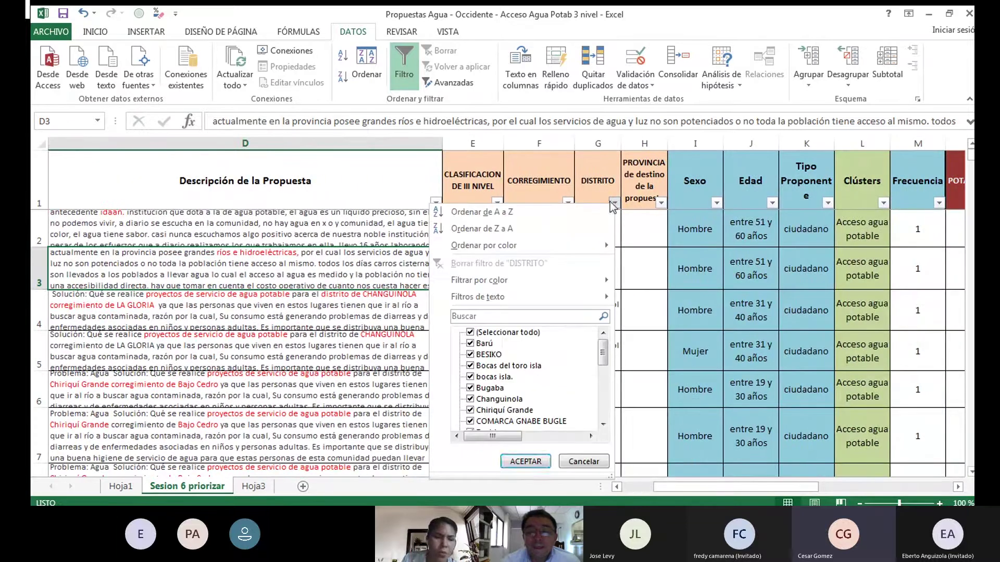
{"action": "left_click", "coordinate": [470, 332]}
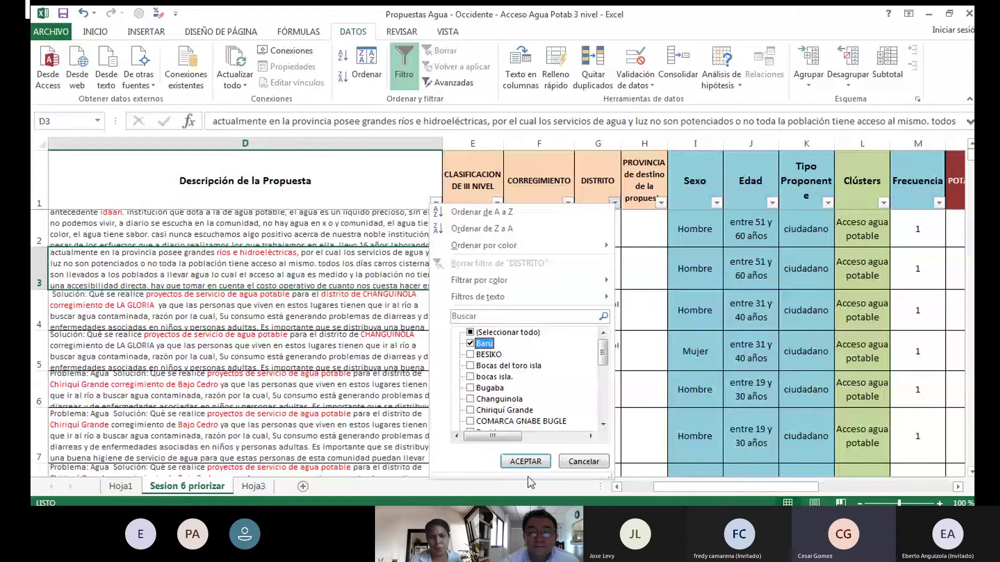
{"action": "left_click", "coordinate": [525, 461]}
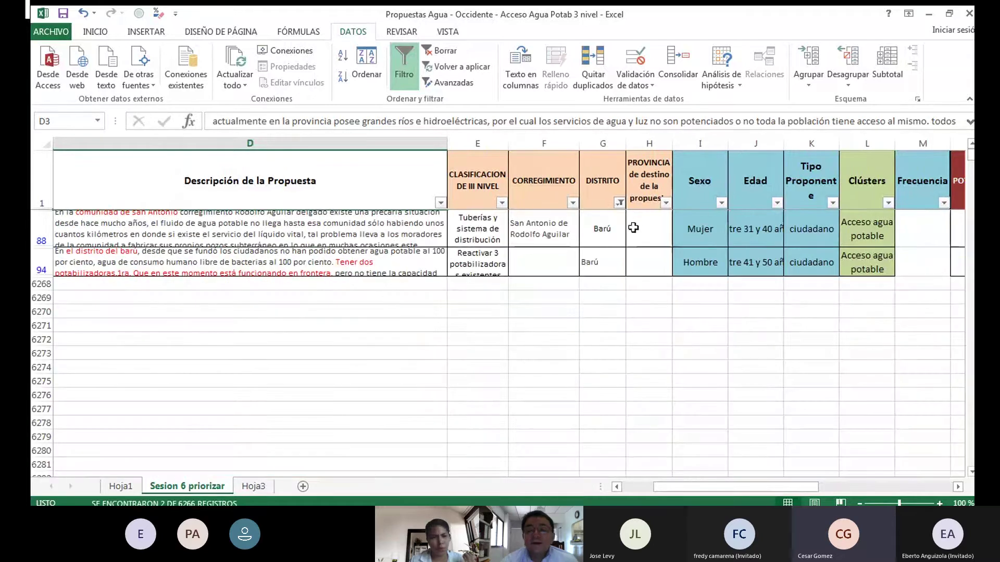
Left-align the Barú district entry in cell G88
{"action": "left_click", "coordinate": [600, 225]}
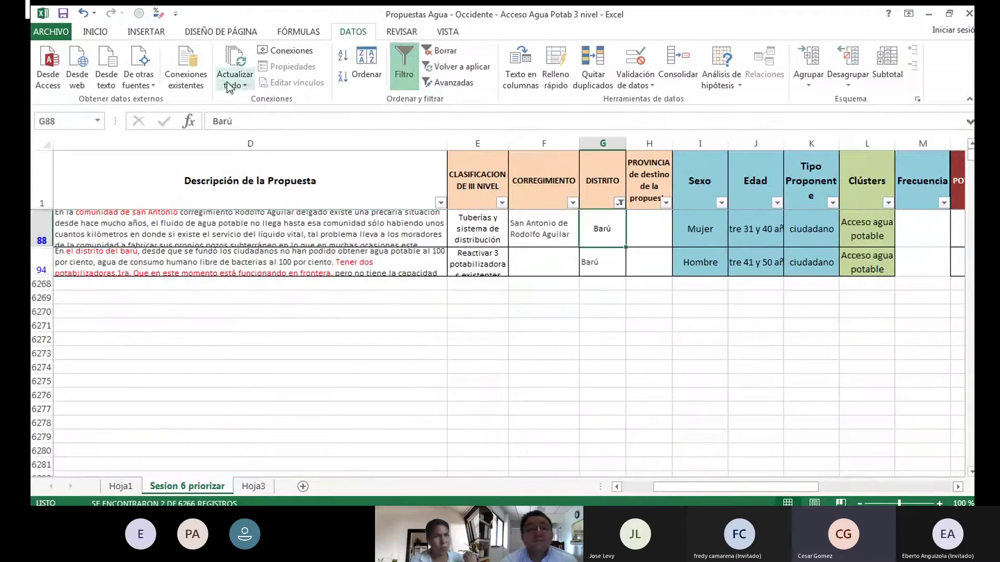
{"action": "left_click", "coordinate": [115, 36]}
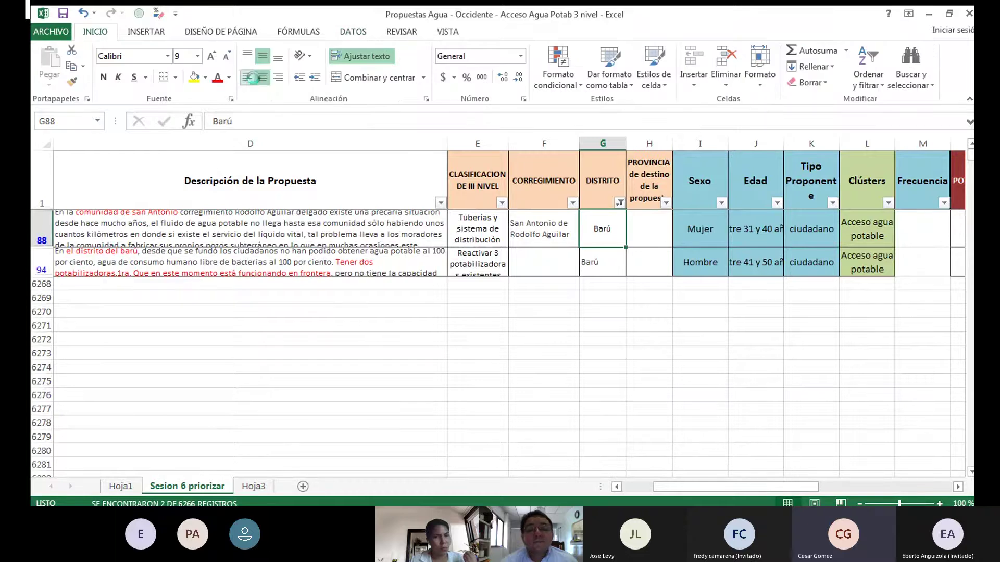
{"action": "left_click", "coordinate": [248, 77]}
Enter Chiriquí as the destination province in H88 and fill it down to the other Barú proposal in row 94
{"action": "left_click", "coordinate": [649, 228]}
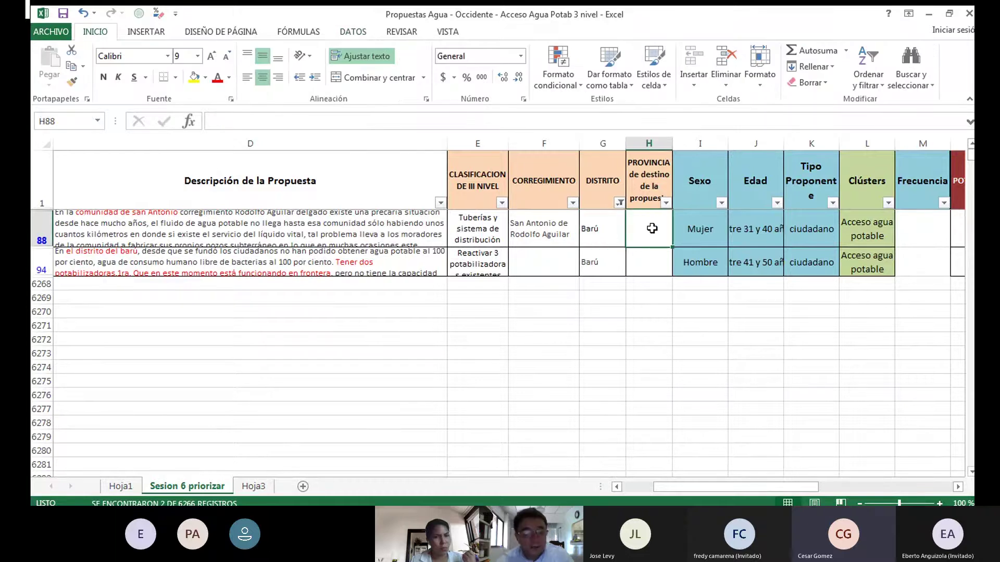
{"action": "type", "text": "C"}
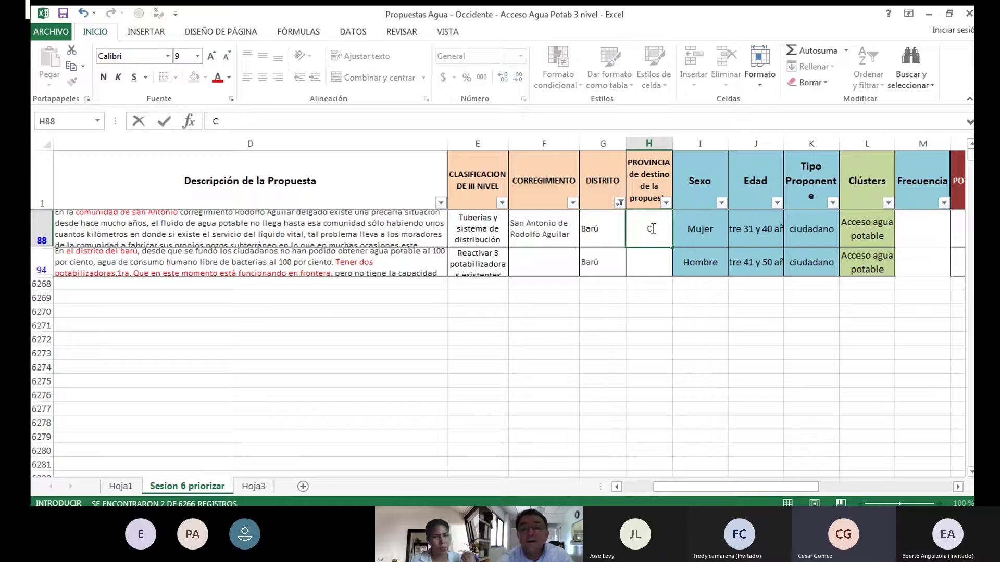
{"action": "type", "text": "hiriquí"}
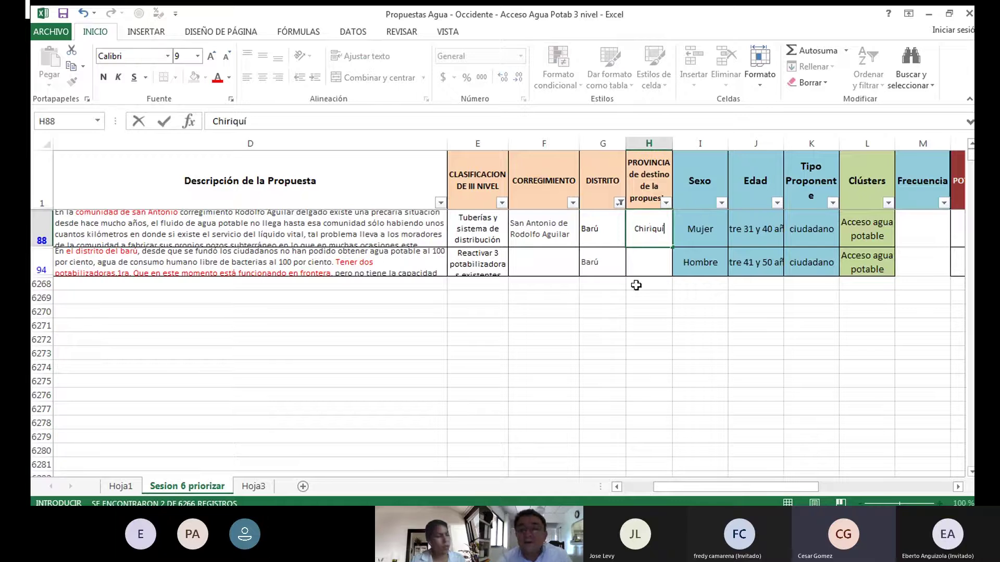
{"action": "key", "text": "Return"}
{"action": "left_click", "coordinate": [643, 237]}
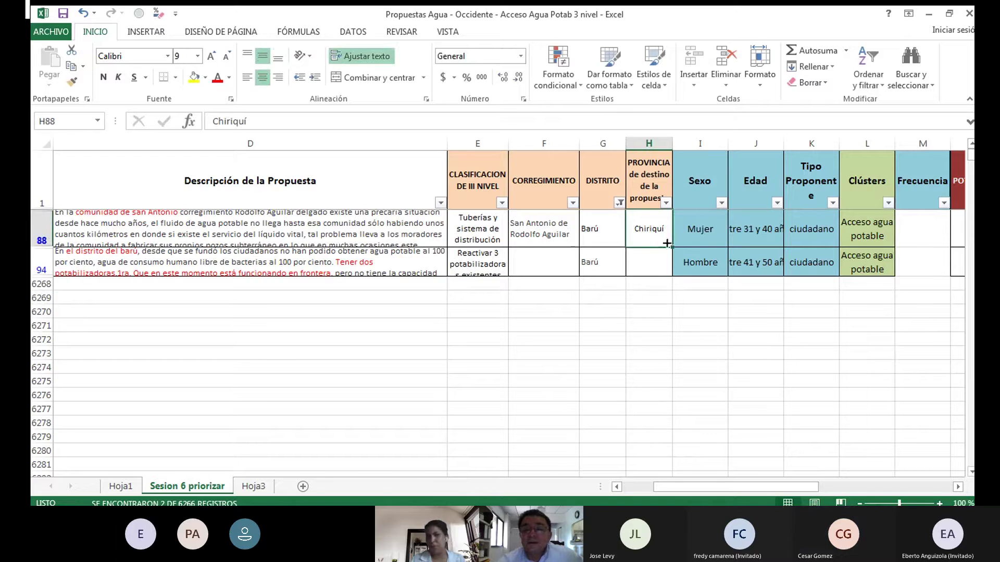
{"action": "left_click_drag", "start_coordinate": [667, 243], "coordinate": [661, 265]}
{"action": "left_click", "coordinate": [641, 325]}
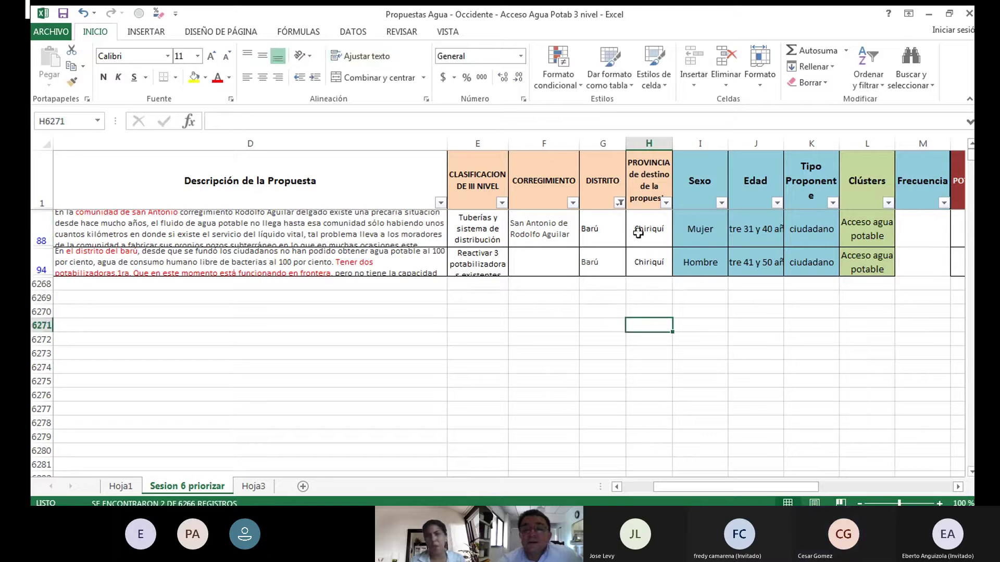
Filter the DISTRITO column to BESIKO only and inspect those rows across the description, district and category columns
{"action": "left_click", "coordinate": [617, 203]}
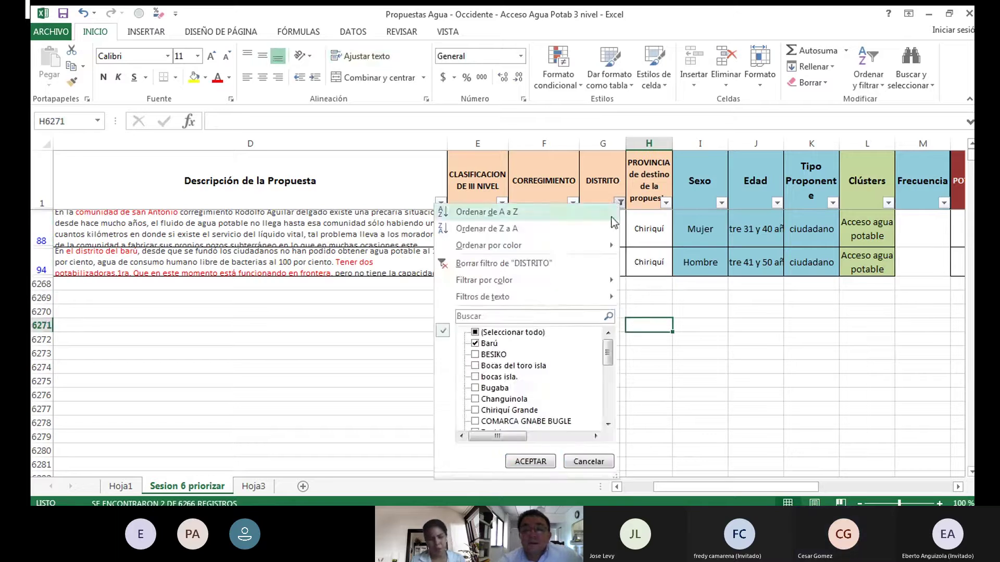
{"action": "left_click", "coordinate": [475, 333]}
{"action": "left_click", "coordinate": [475, 333]}
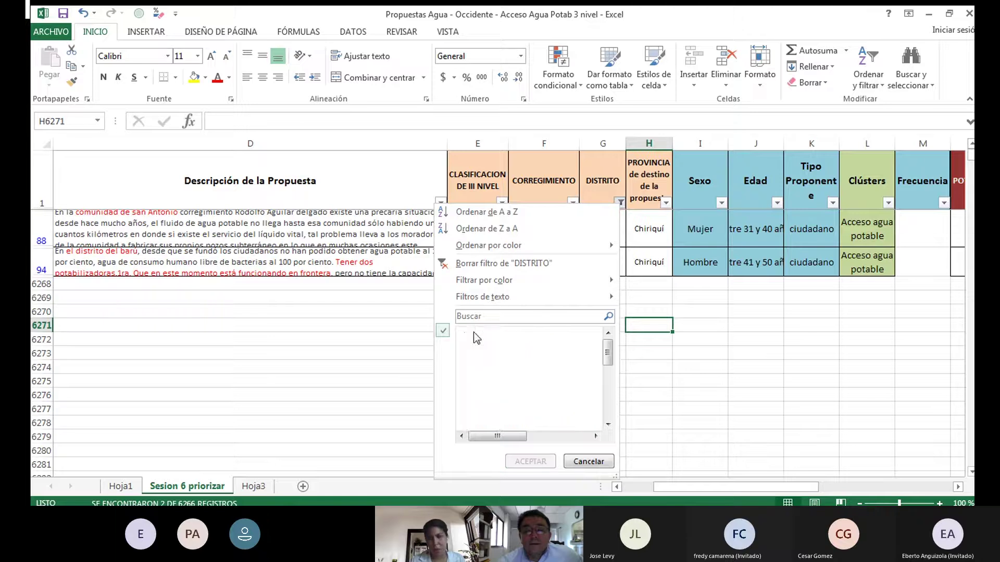
{"action": "left_click", "coordinate": [475, 355]}
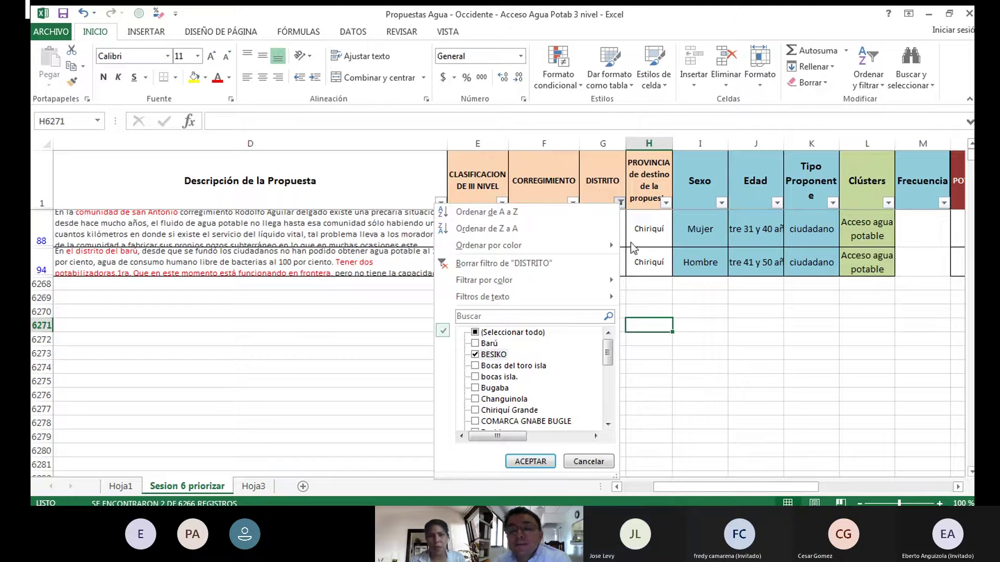
{"action": "left_click", "coordinate": [525, 457]}
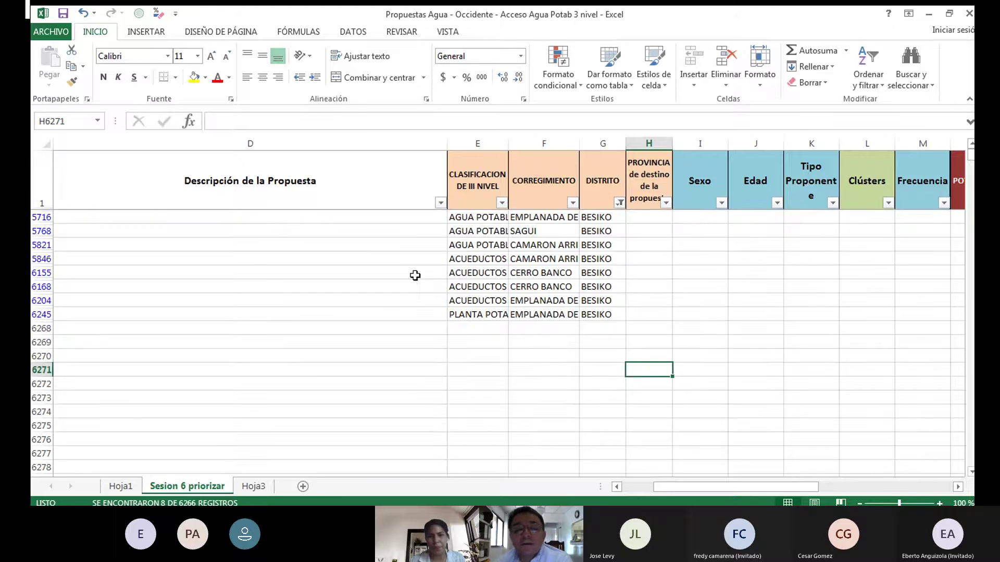
{"action": "mouse_move", "coordinate": [708, 484]}
{"action": "left_mouse_down"}
{"action": "mouse_move", "coordinate": [644, 486]}
{"action": "mouse_move", "coordinate": [717, 490]}
{"action": "left_mouse_up"}
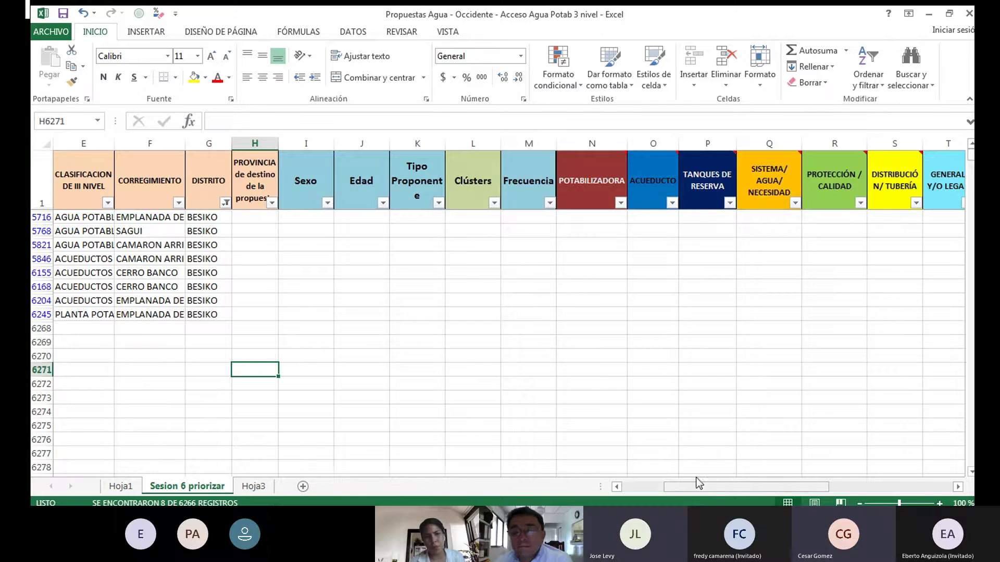
{"action": "left_click_drag", "start_coordinate": [699, 483], "coordinate": [630, 488]}
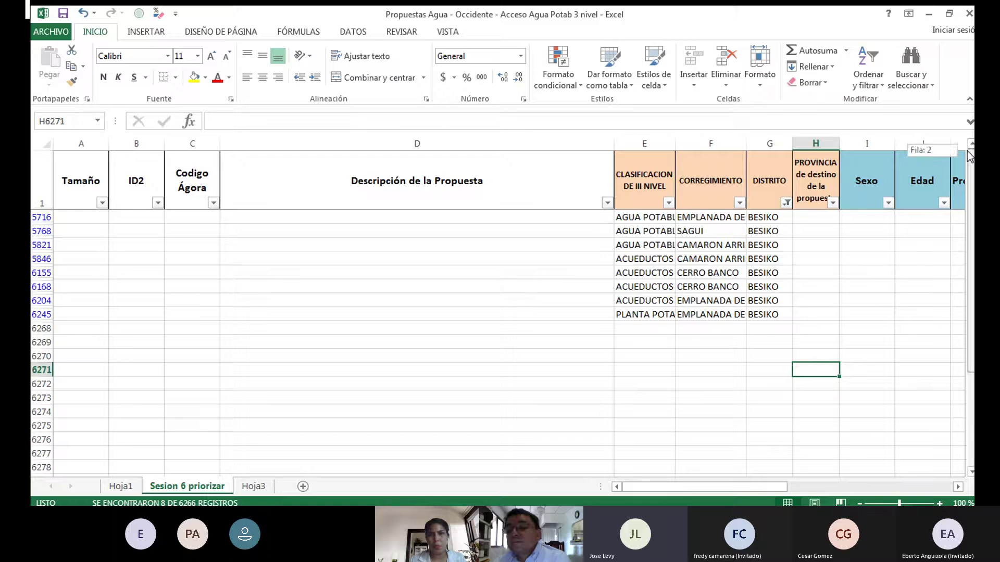
Reselect all values in the DISTRITO filter so that every proposal is listed
{"action": "left_click", "coordinate": [785, 202]}
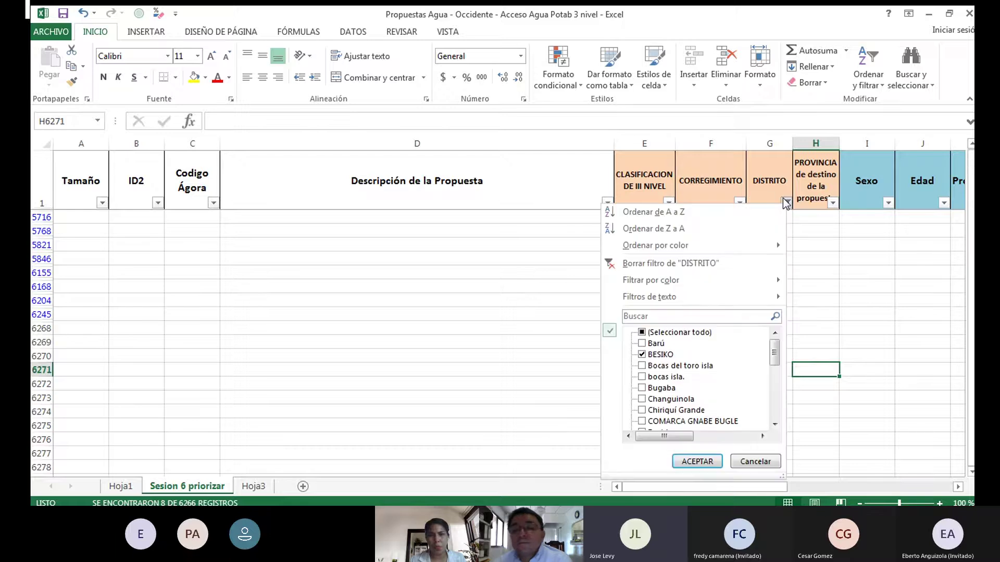
{"action": "left_click", "coordinate": [642, 333]}
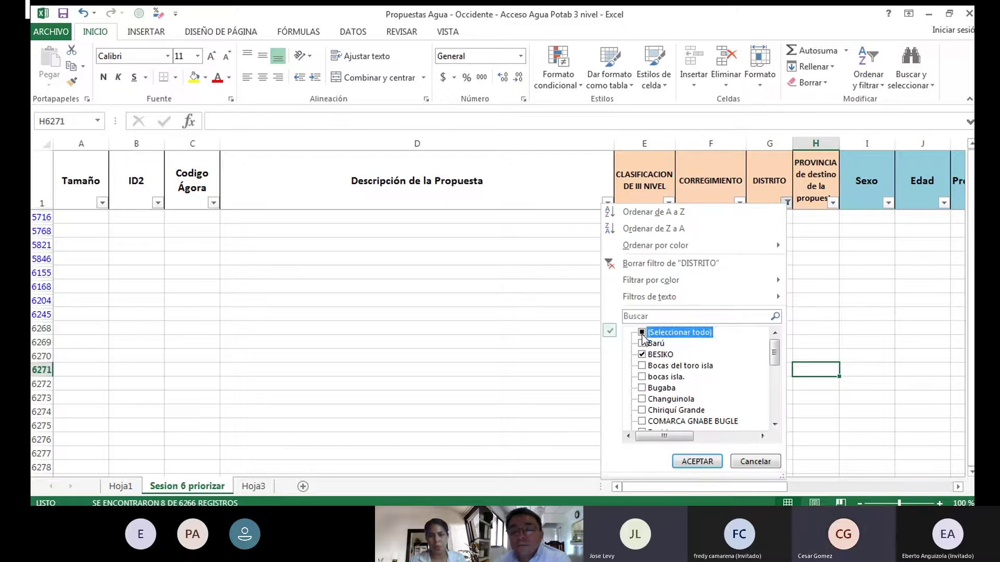
{"action": "left_click", "coordinate": [696, 462]}
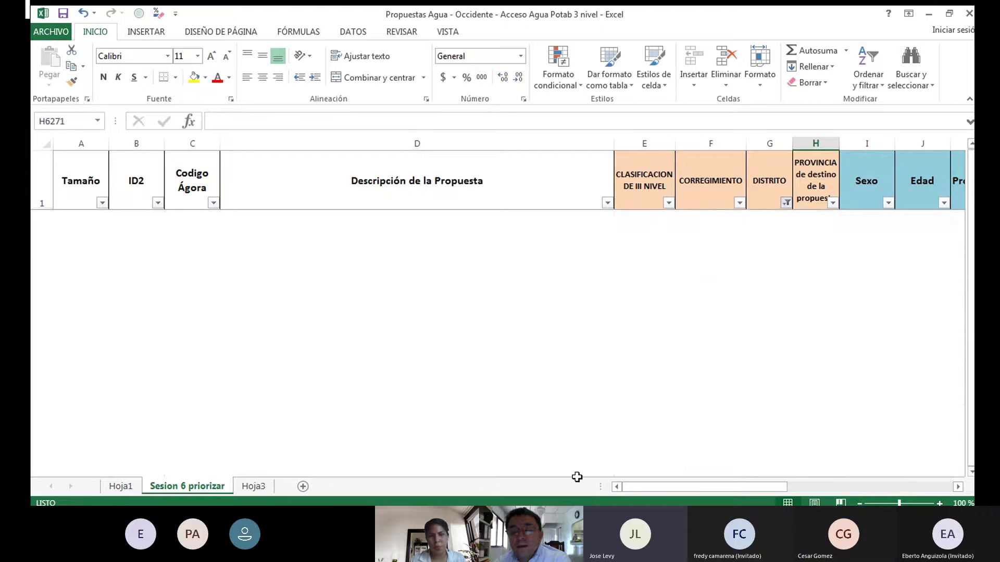
Check the Provincia de Destino de la Propuesta column on sheet Hoja1, and return to the Sesion 6 priorizar sheet
{"action": "left_click", "coordinate": [116, 487]}
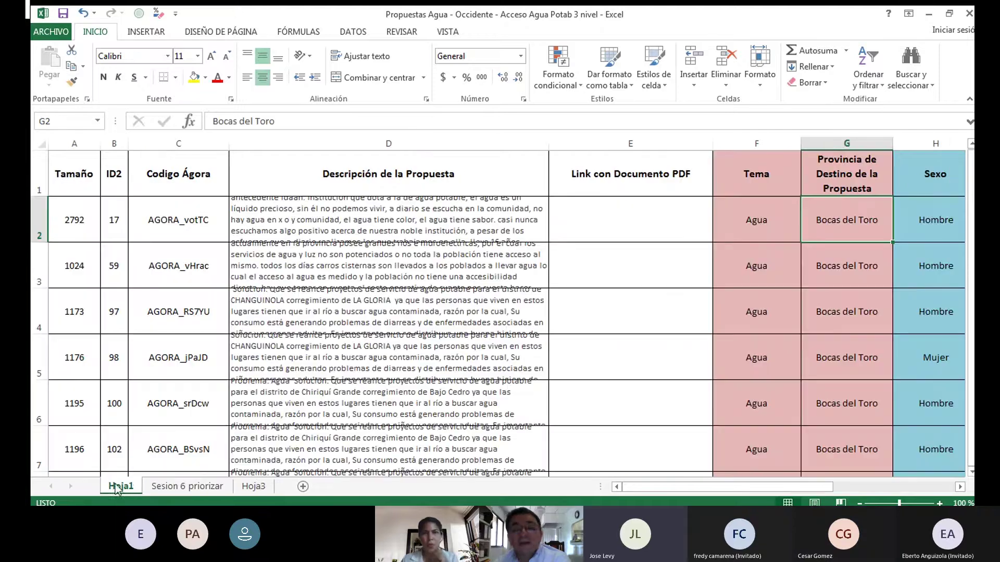
{"action": "mouse_move", "coordinate": [628, 481]}
{"action": "left_mouse_down"}
{"action": "mouse_move", "coordinate": [786, 479]}
{"action": "mouse_move", "coordinate": [625, 482]}
{"action": "left_mouse_up"}
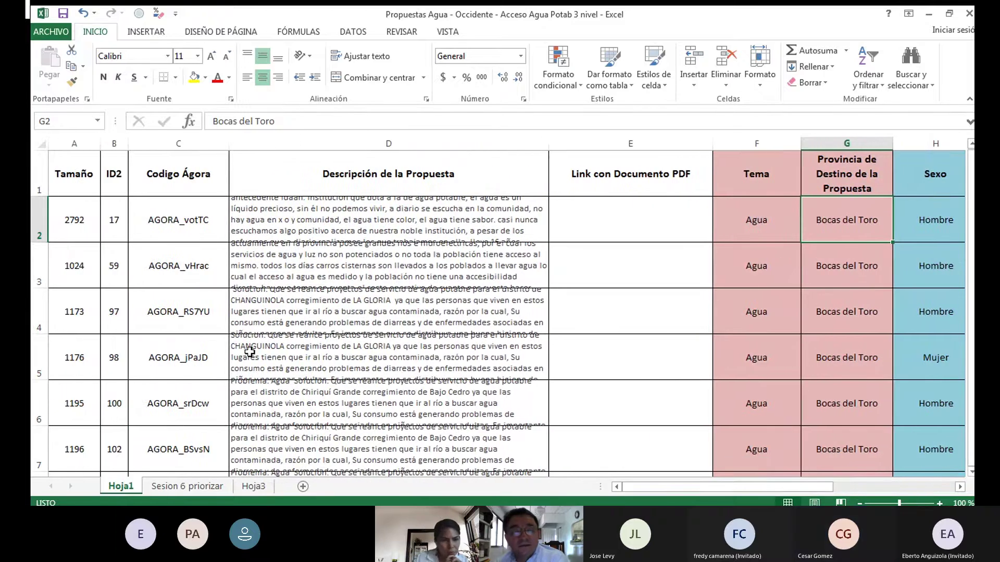
{"action": "left_click", "coordinate": [187, 487]}
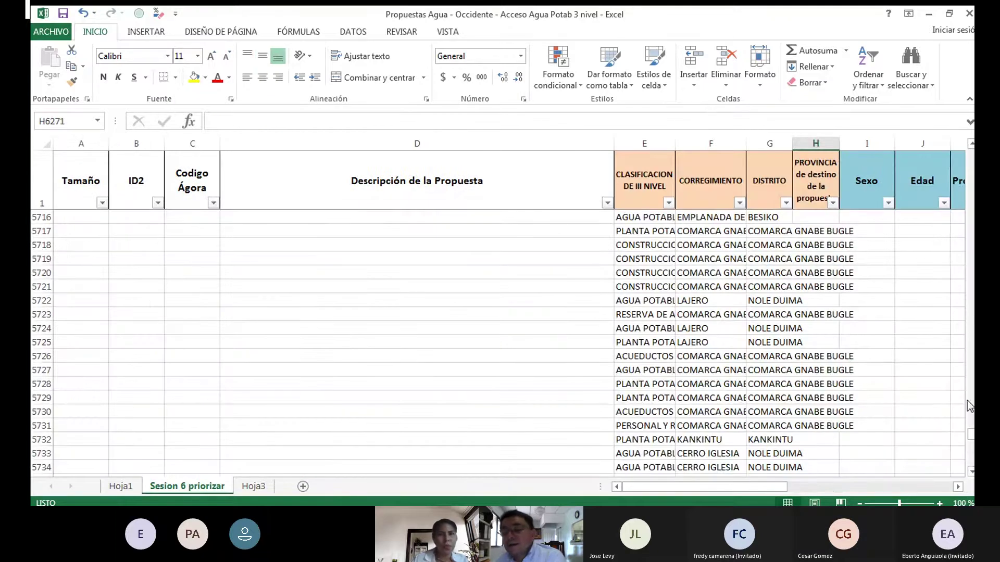
Examine the classification, corregimiento and district entries in rows 5735 to 5772, and return to the first proposals
{"action": "left_click", "coordinate": [970, 452]}
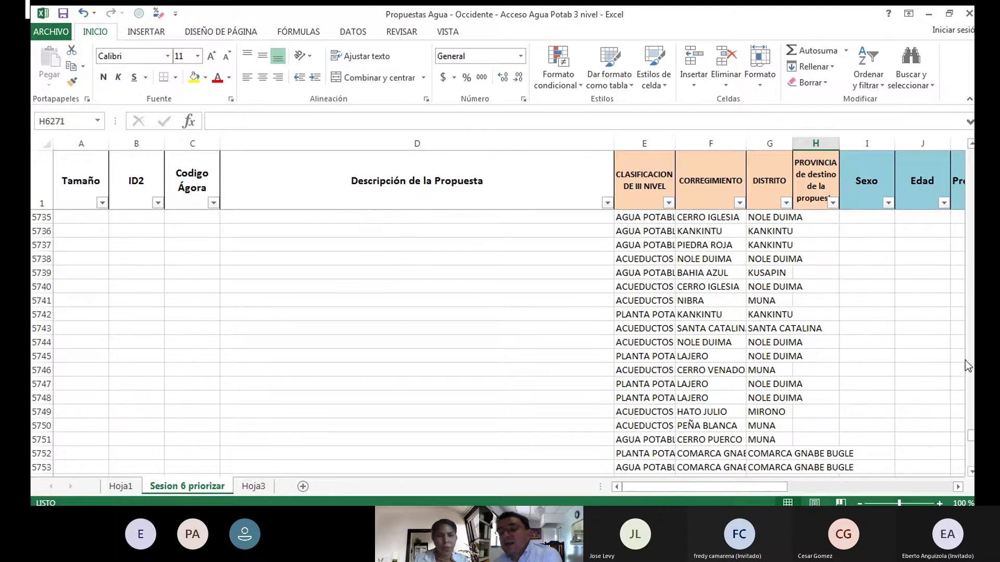
{"action": "left_click", "coordinate": [970, 443]}
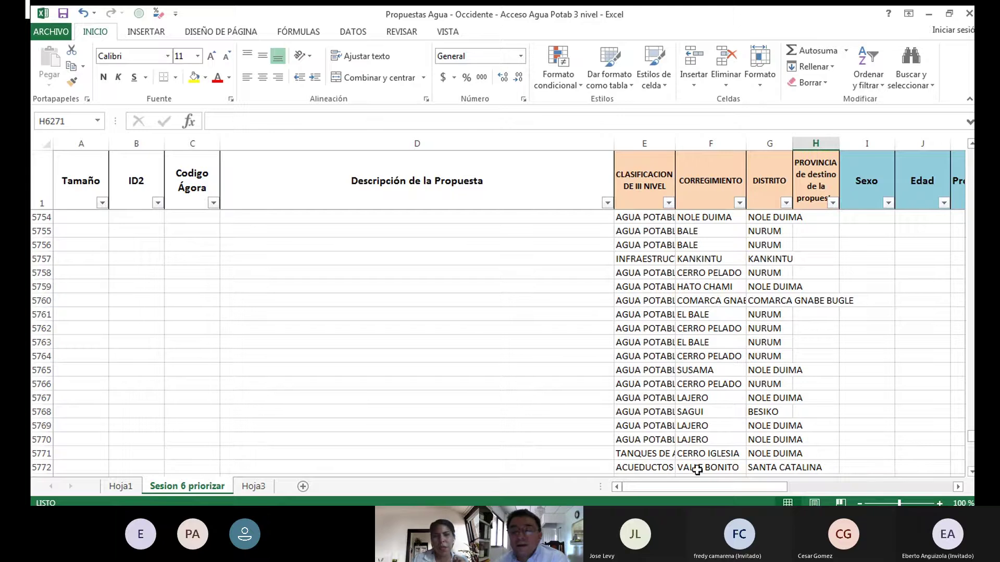
{"action": "mouse_move", "coordinate": [688, 487]}
{"action": "left_mouse_down"}
{"action": "mouse_move", "coordinate": [744, 487]}
{"action": "mouse_move", "coordinate": [659, 488]}
{"action": "mouse_move", "coordinate": [702, 488]}
{"action": "left_mouse_up"}
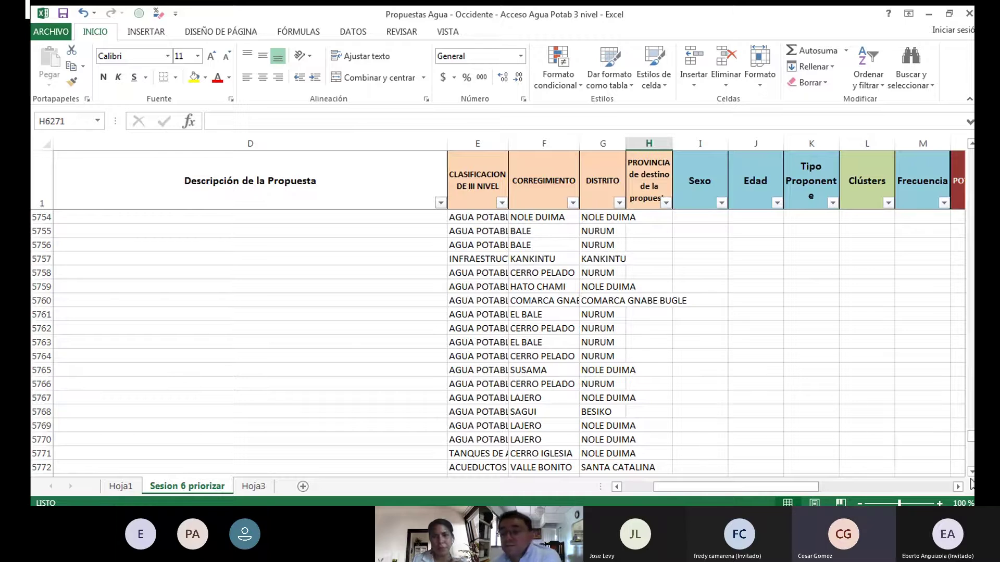
{"action": "left_click_drag", "start_coordinate": [971, 437], "coordinate": [972, 152]}
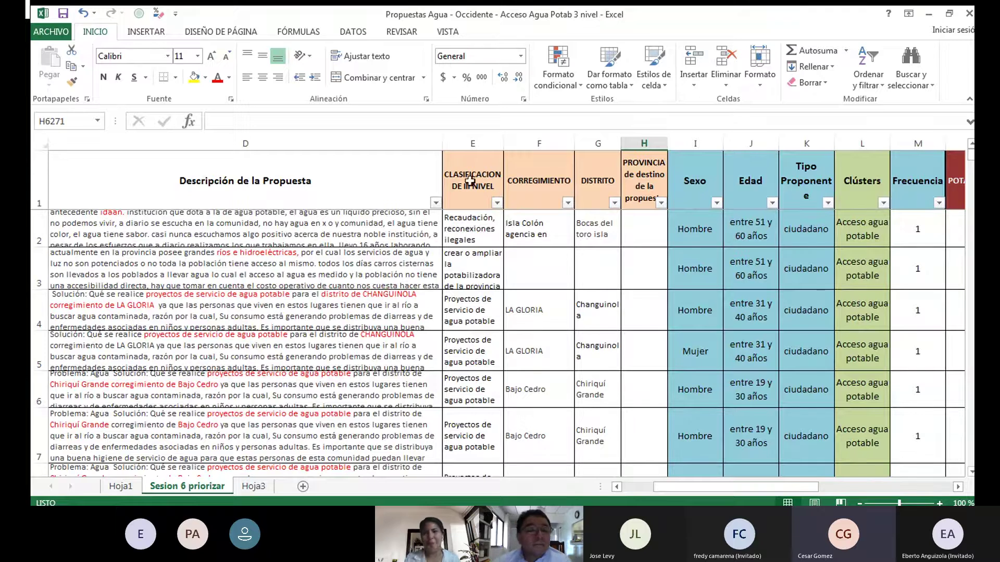
Top-align the proposal description in cell D2 on both the Sesion 6 priorizar and Hoja1 sheets
{"action": "left_click", "coordinate": [263, 214]}
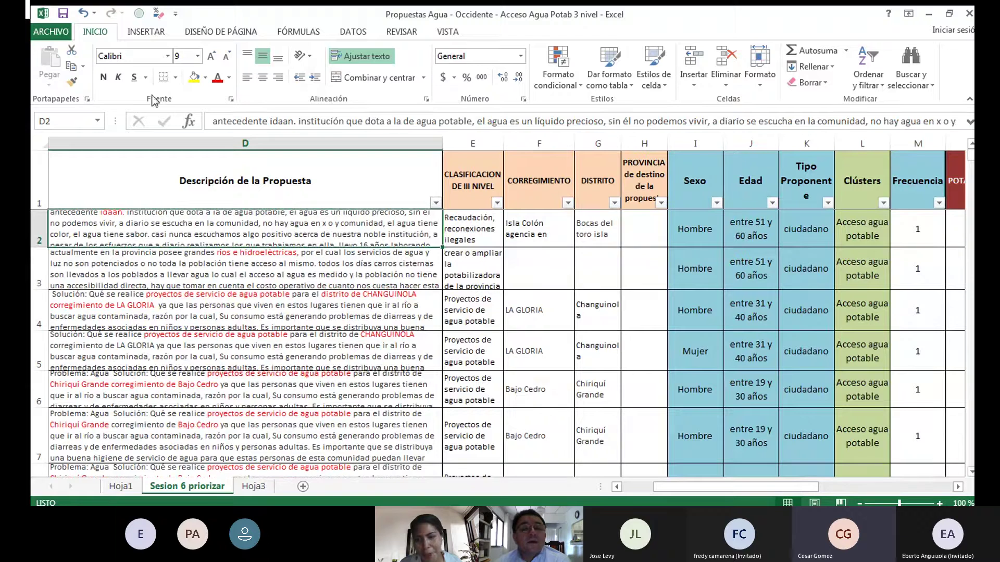
{"action": "left_click", "coordinate": [248, 56]}
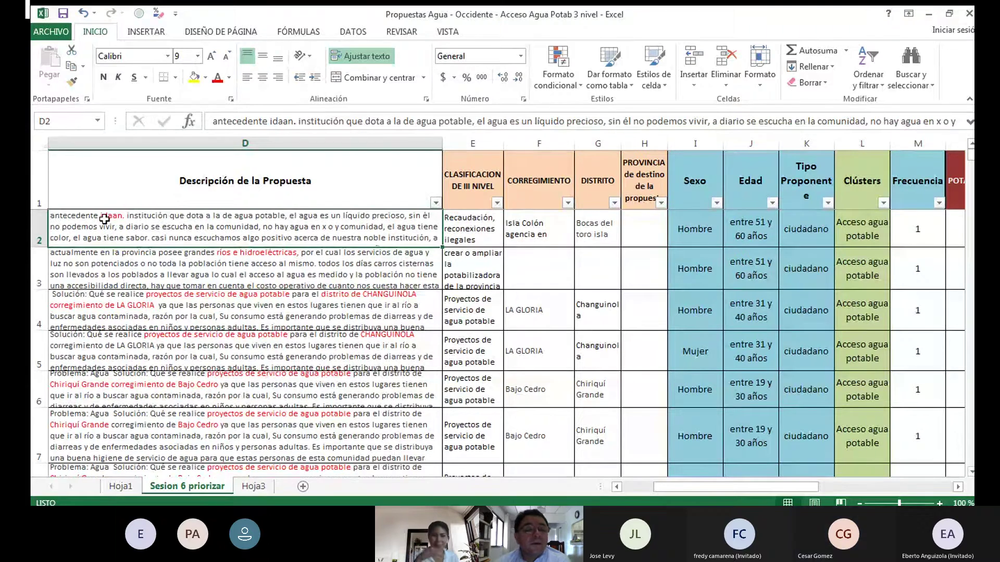
{"action": "left_click", "coordinate": [119, 486]}
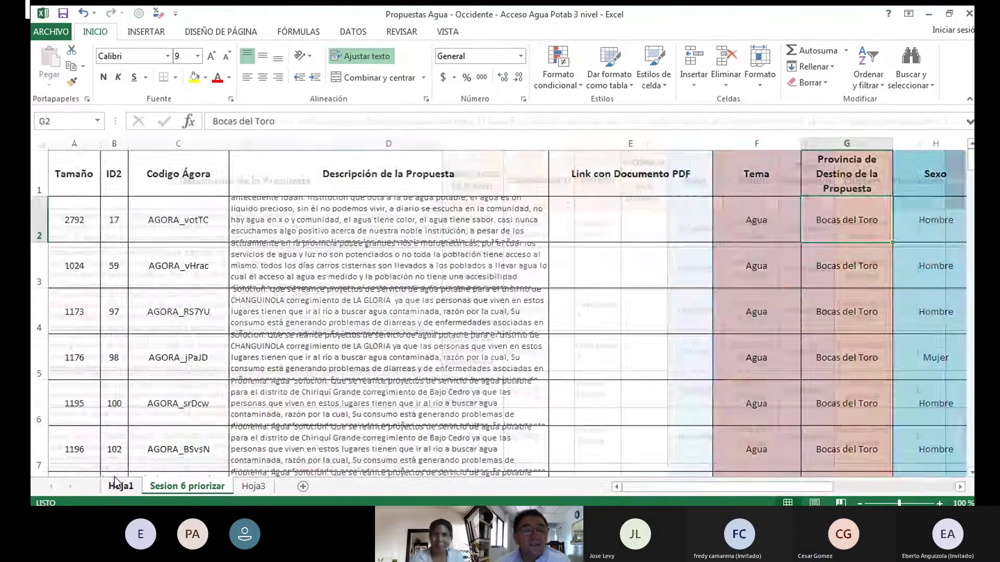
{"action": "left_click", "coordinate": [255, 208]}
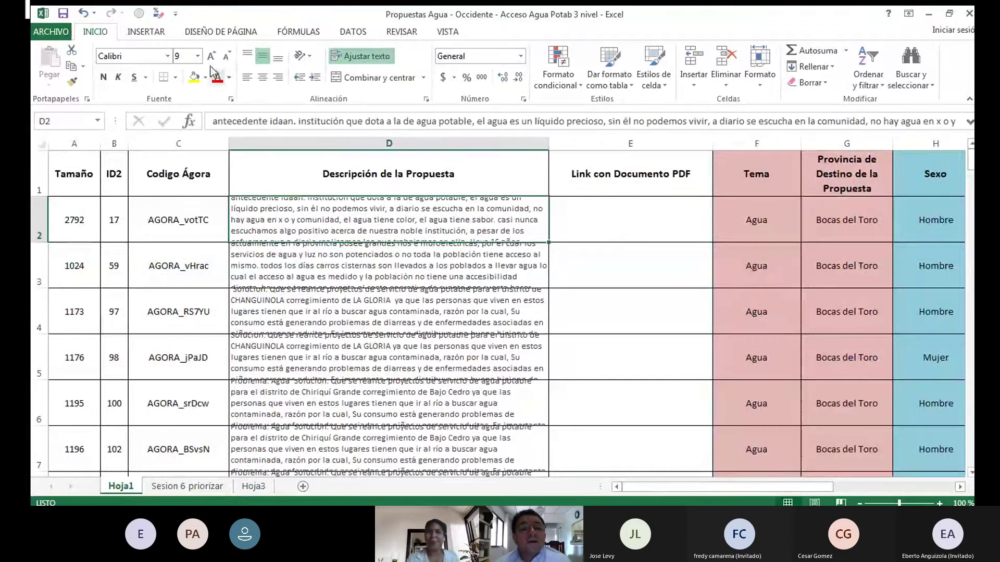
{"action": "left_click", "coordinate": [247, 56]}
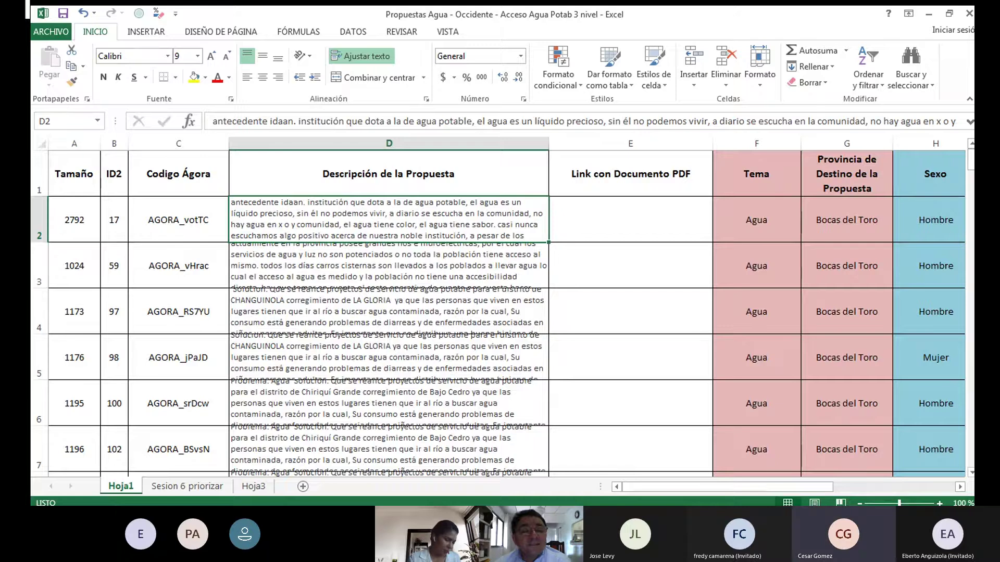
Compare the first proposals on the Sesion 6 priorizar sheet with the same rows on Hoja1 by ID and code
{"action": "left_click", "coordinate": [177, 486]}
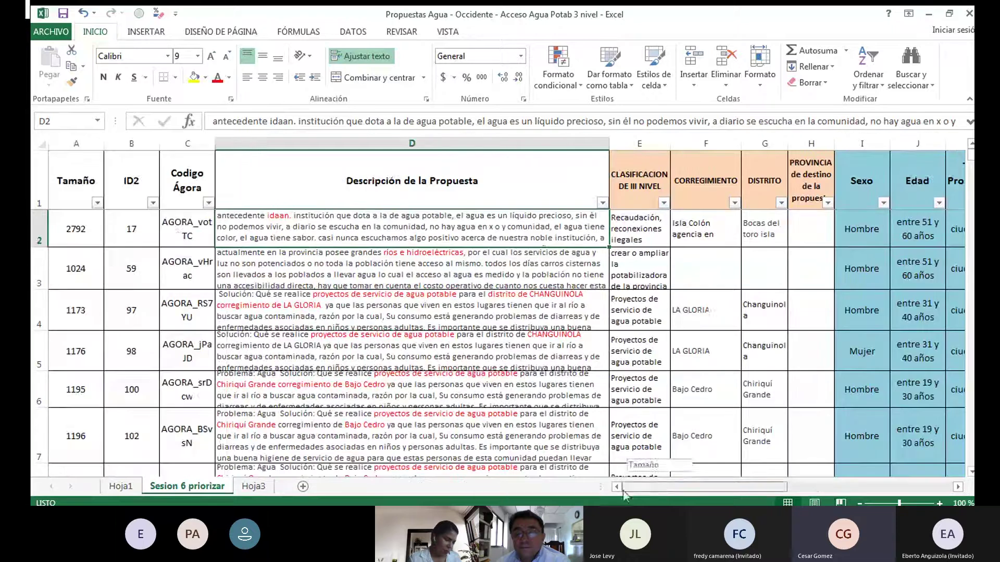
{"action": "left_click_drag", "start_coordinate": [672, 487], "coordinate": [641, 487]}
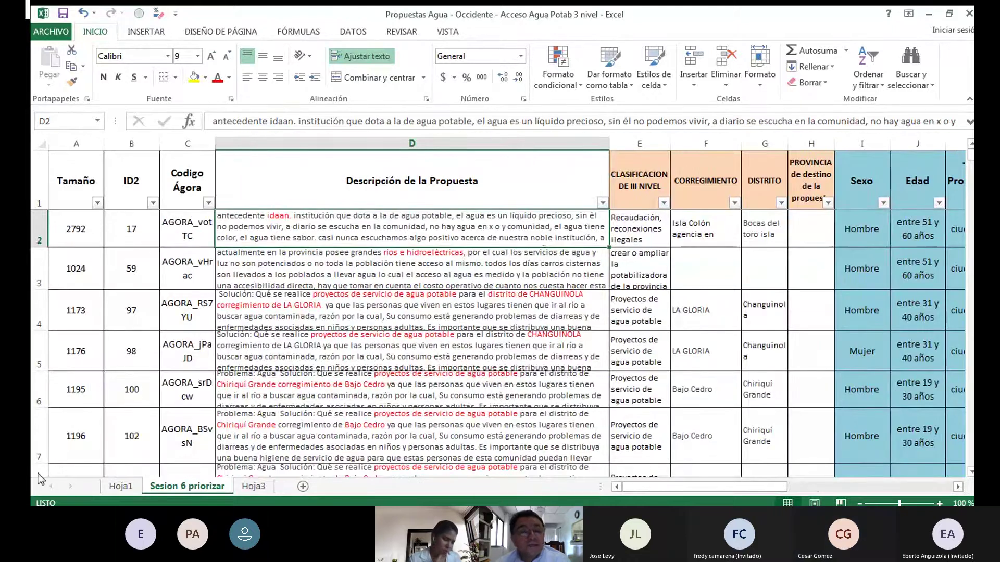
{"action": "left_click", "coordinate": [121, 486]}
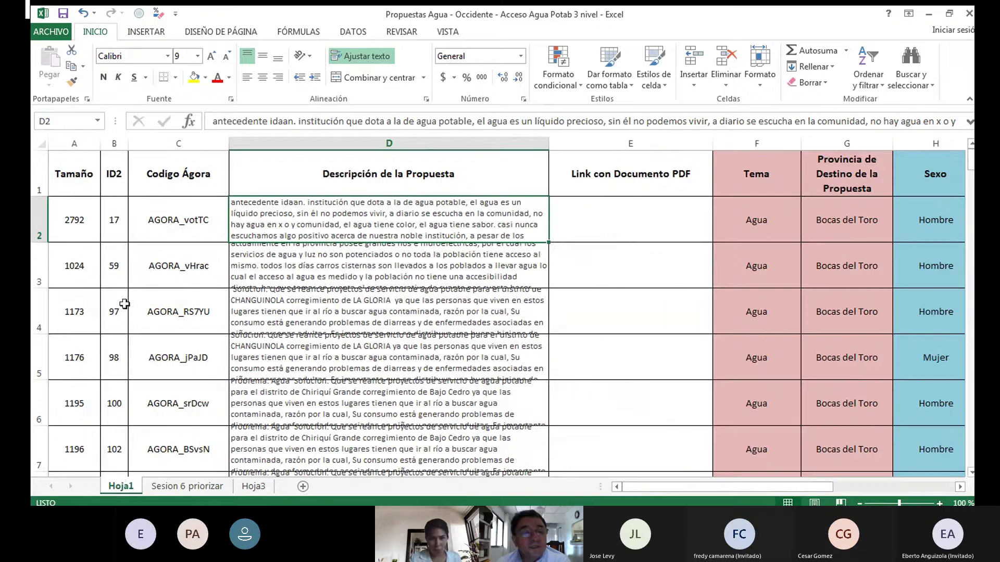
{"action": "left_click", "coordinate": [166, 488]}
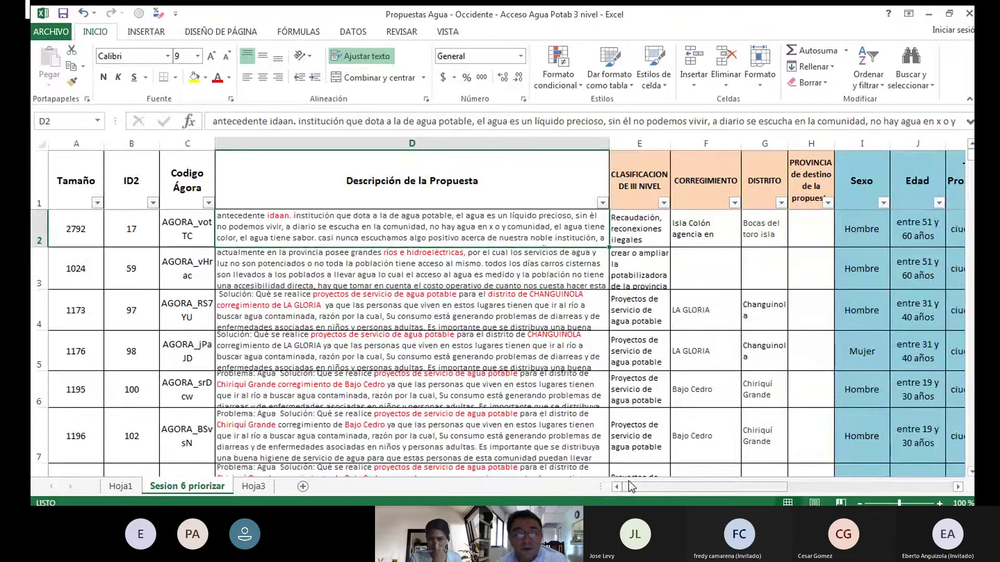
{"action": "mouse_move", "coordinate": [636, 492]}
{"action": "left_mouse_down"}
{"action": "mouse_move", "coordinate": [690, 491]}
{"action": "mouse_move", "coordinate": [630, 491]}
{"action": "left_mouse_up"}
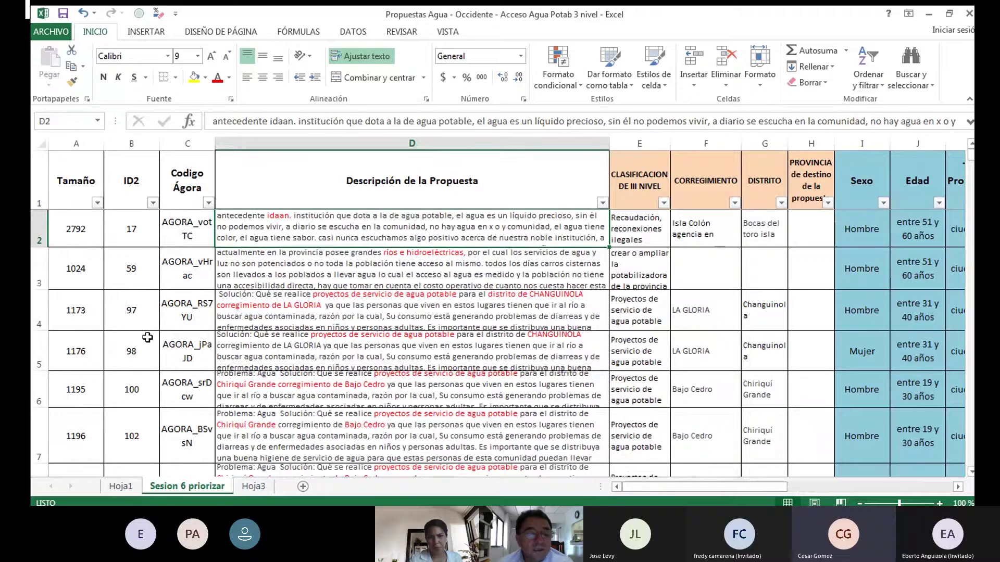
{"action": "left_click", "coordinate": [120, 485]}
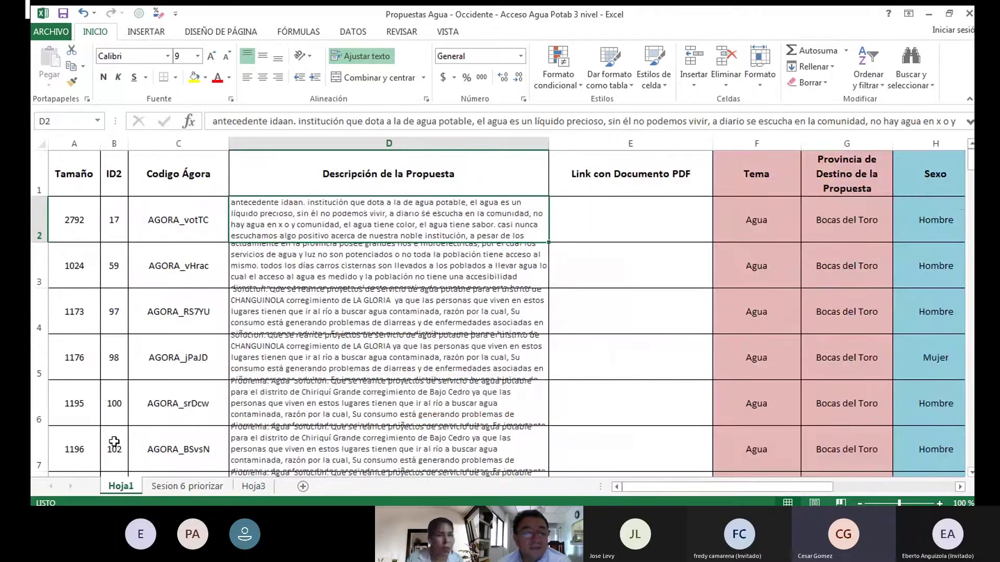
{"action": "left_click", "coordinate": [187, 486]}
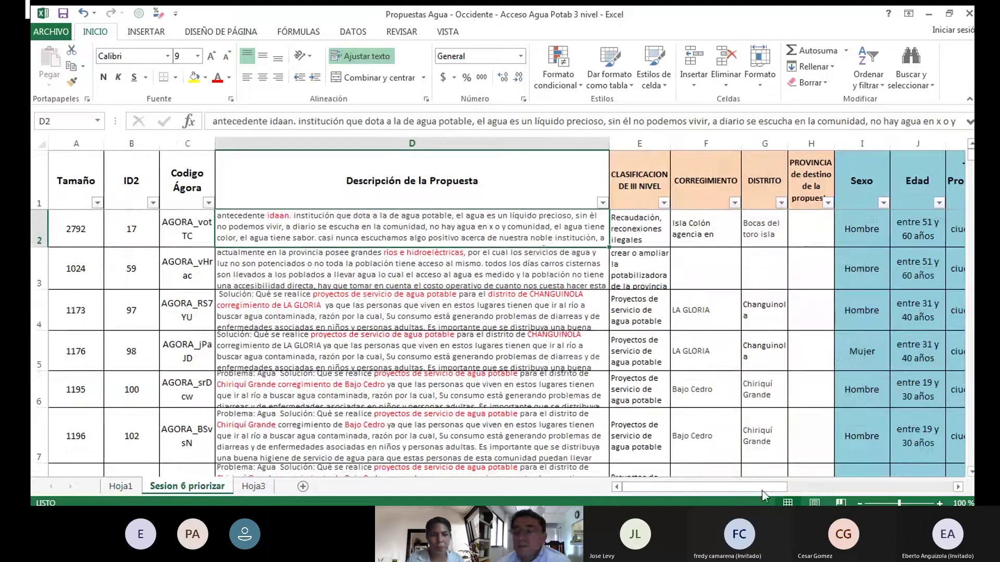
Review the Bajo Cedro proposals in rows 7 to 16 of Sesion 6 priorizar, checking descriptions against corregimiento and district
{"action": "scroll", "coordinate": [969, 473], "scroll_direction": "down", "scroll_amount": 4}
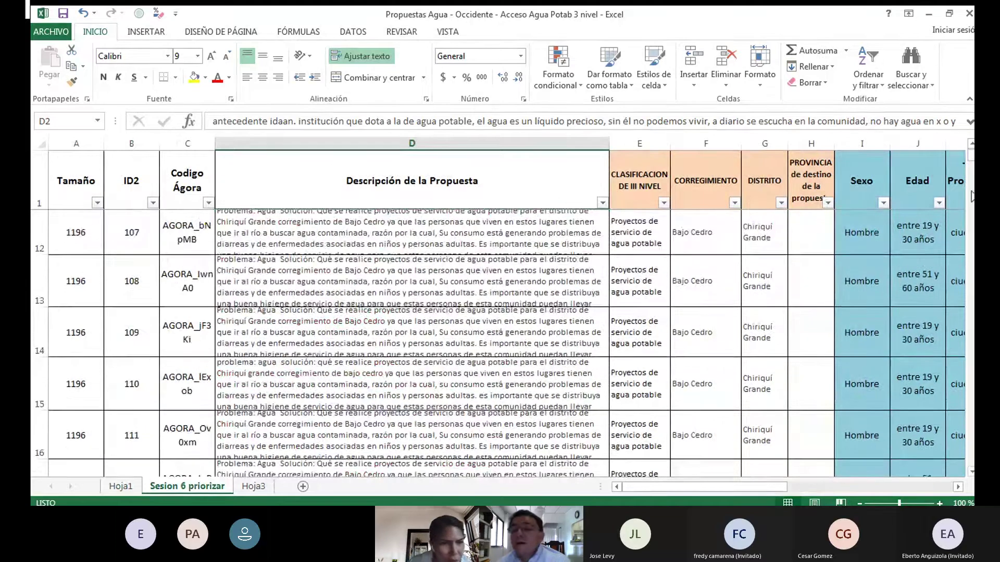
{"action": "scroll", "coordinate": [970, 141], "scroll_direction": "up", "scroll_amount": 2}
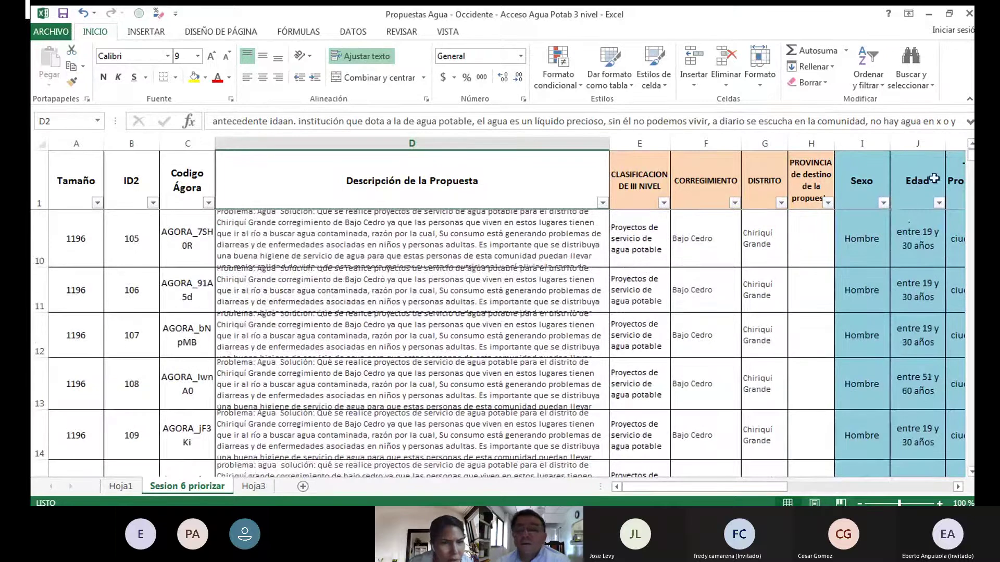
{"action": "left_click", "coordinate": [971, 143]}
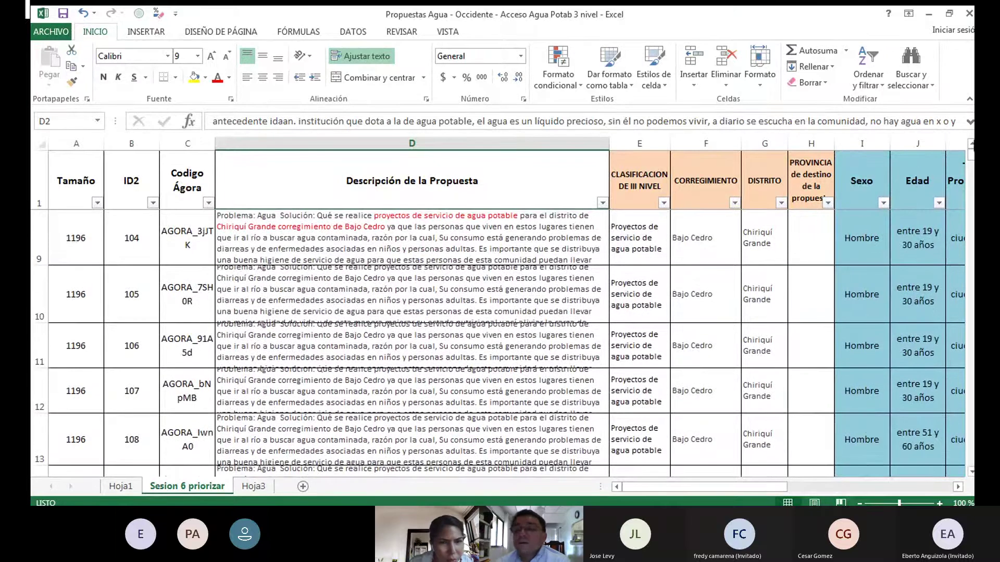
{"action": "left_click", "coordinate": [971, 143]}
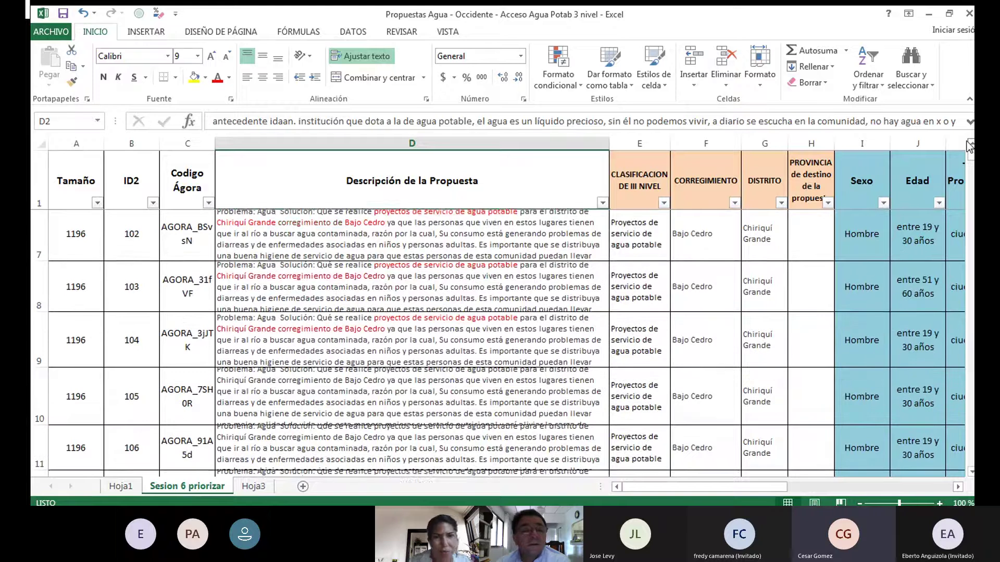
{"action": "left_click", "coordinate": [971, 143]}
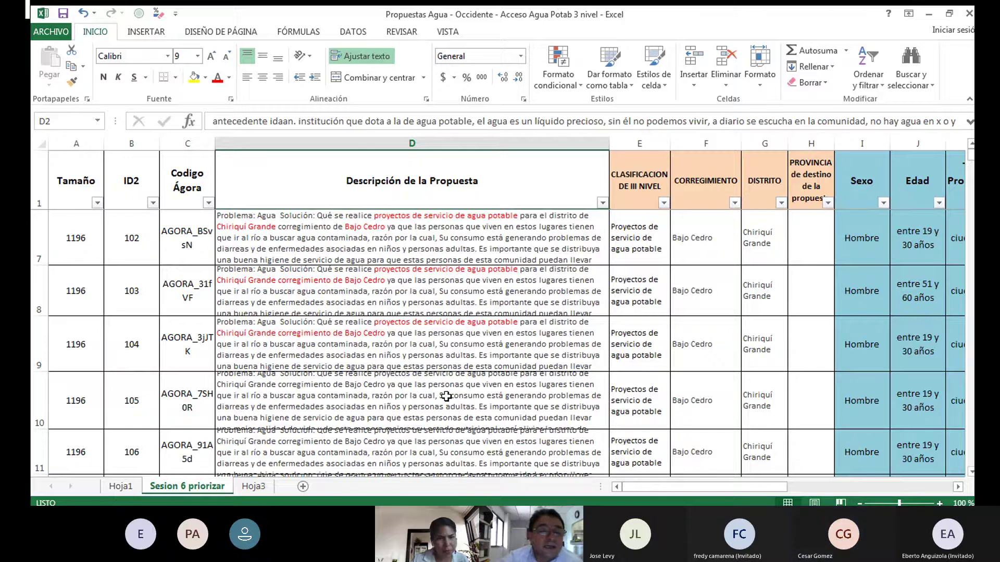
Review the Provincia de Destino de la Propuesta column on Hoja1 down to the last proposal in row 102
{"action": "left_click", "coordinate": [119, 487]}
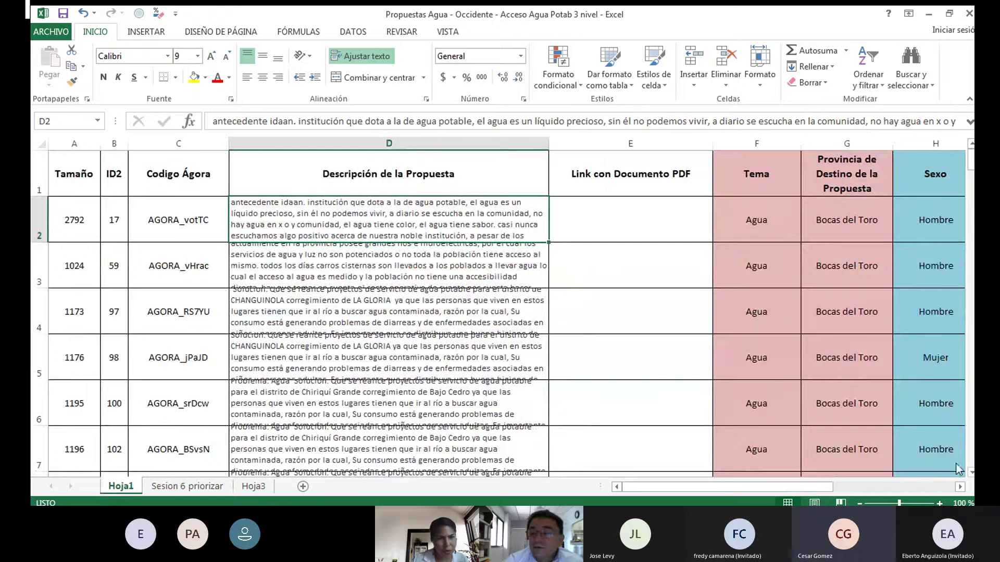
{"action": "left_click", "coordinate": [970, 471]}
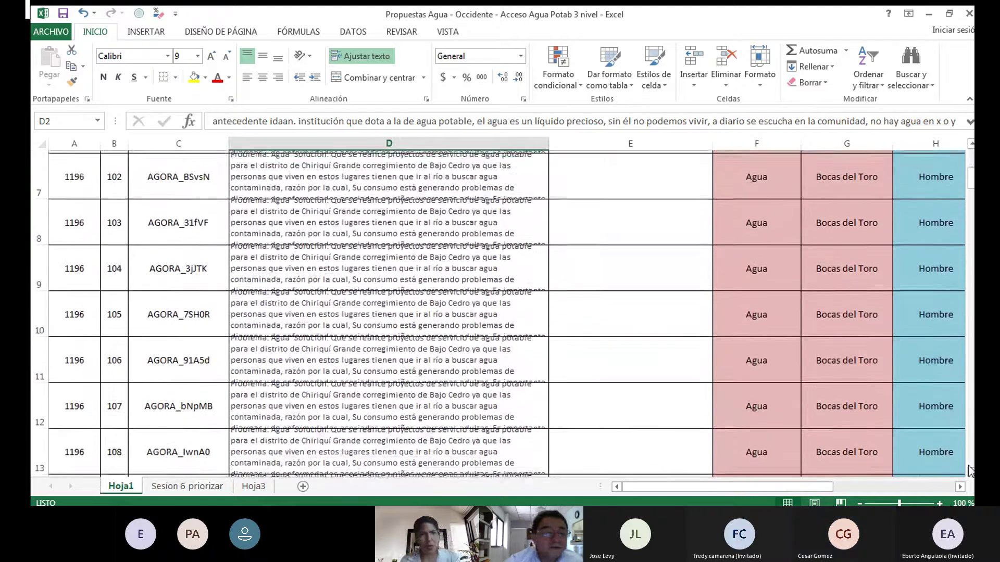
{"action": "left_click", "coordinate": [970, 472]}
{"action": "left_click", "coordinate": [970, 472]}
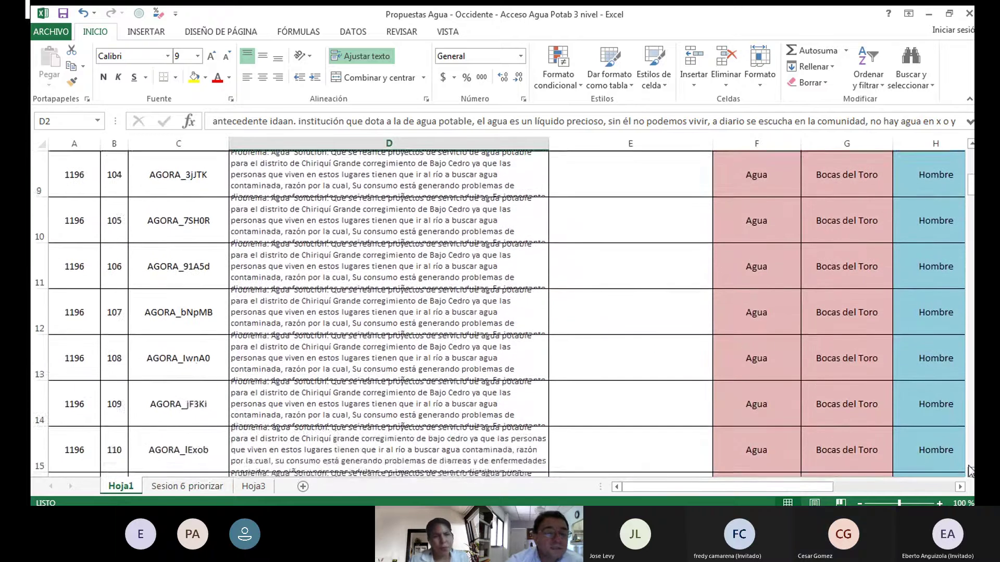
{"action": "left_click", "coordinate": [970, 472]}
{"action": "left_click", "coordinate": [971, 472]}
{"action": "left_click", "coordinate": [970, 471]}
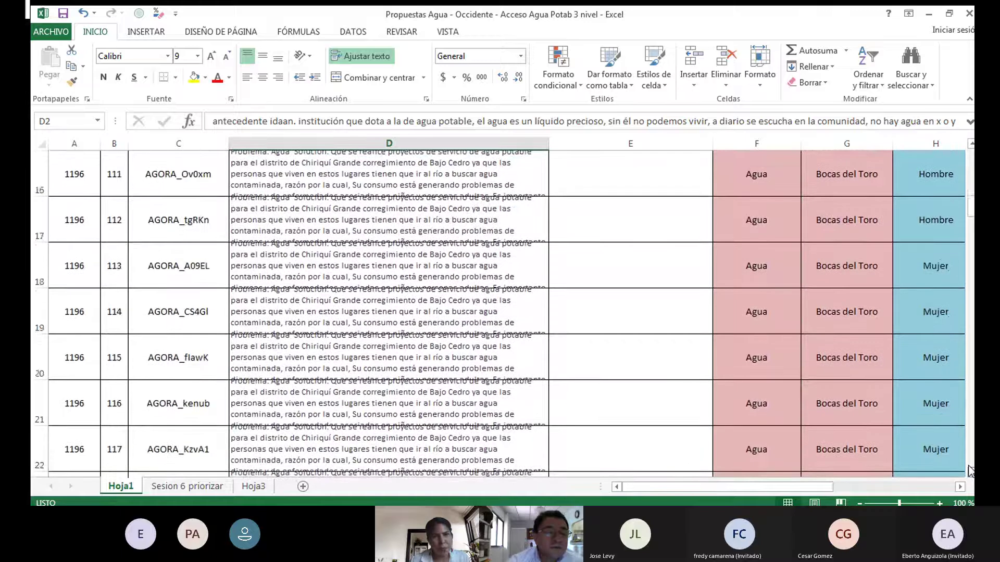
{"action": "left_click", "coordinate": [970, 472]}
{"action": "left_click", "coordinate": [970, 472]}
{"action": "left_click", "coordinate": [970, 472]}
{"action": "left_click", "coordinate": [970, 472]}
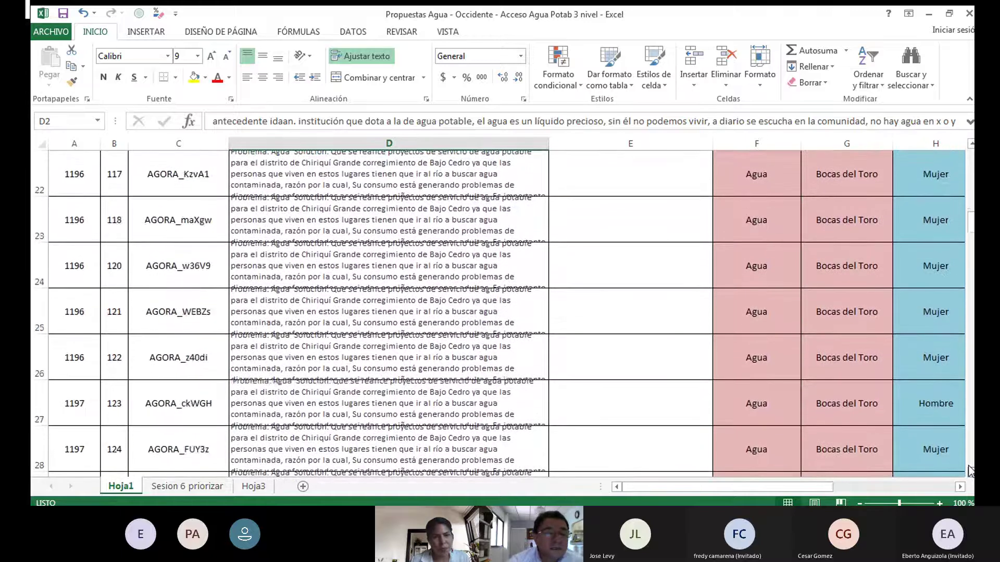
{"action": "left_click_drag", "start_coordinate": [970, 472], "coordinate": [970, 472]}
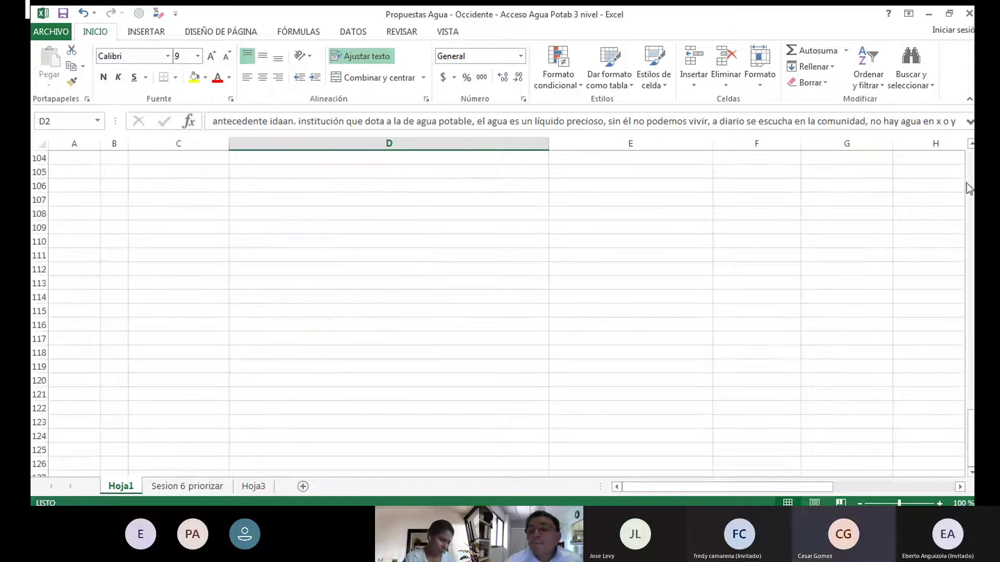
{"action": "left_click_drag", "start_coordinate": [971, 144], "coordinate": [970, 144]}
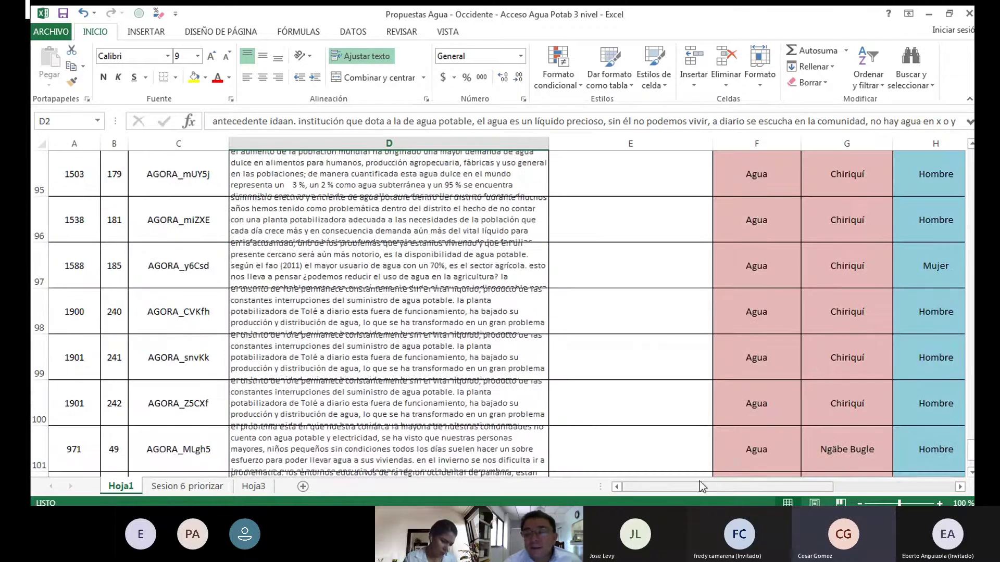
{"action": "left_click_drag", "start_coordinate": [703, 487], "coordinate": [793, 488]}
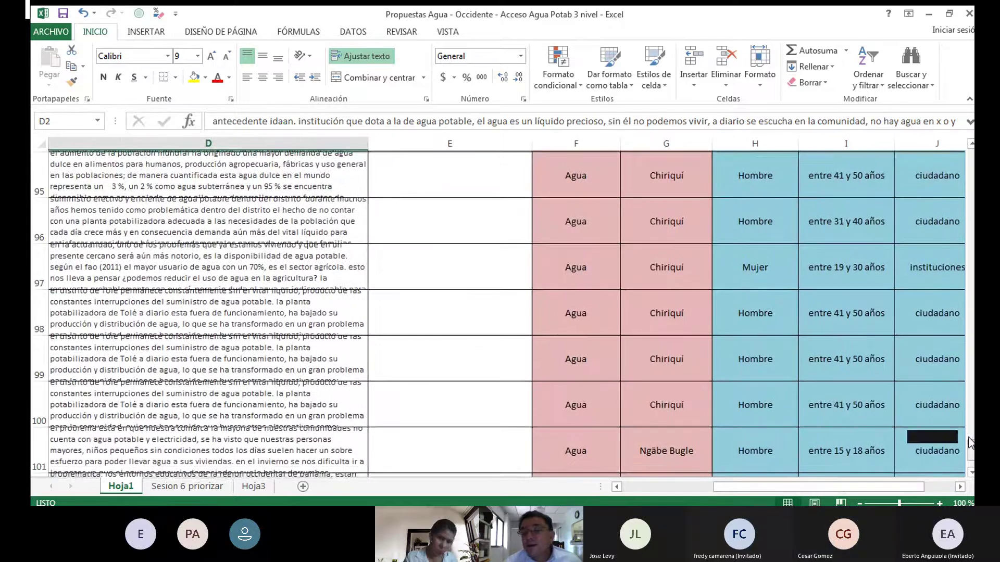
{"action": "mouse_move", "coordinate": [970, 443]}
{"action": "left_mouse_down"}
{"action": "mouse_move", "coordinate": [969, 427]}
{"action": "mouse_move", "coordinate": [971, 458]}
{"action": "left_mouse_up"}
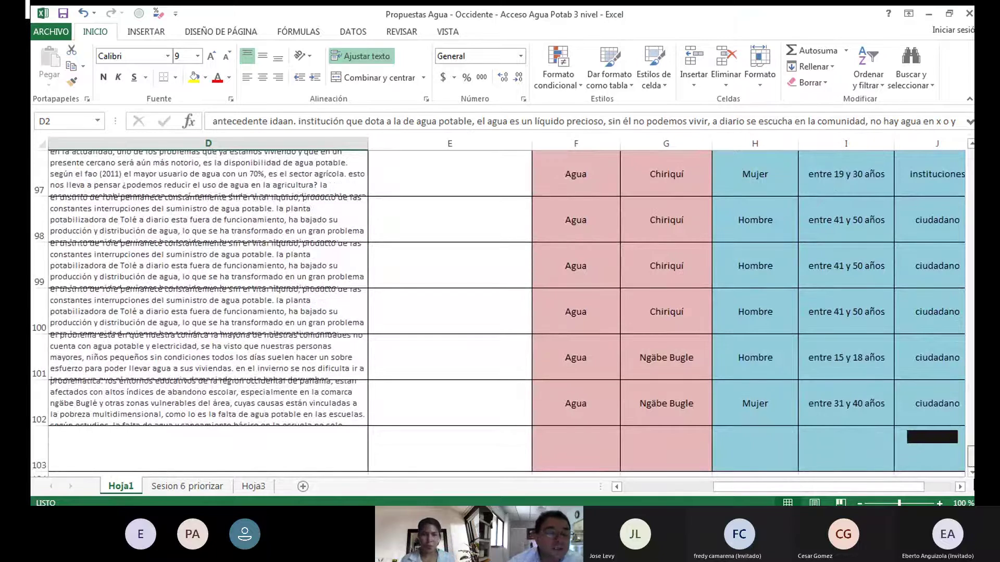
Check the corregimiento and district entries in the rows without descriptions at the end of Sesion 6 priorizar, and return to row 2
{"action": "left_click", "coordinate": [196, 486]}
{"action": "left_click_drag", "start_coordinate": [964, 153], "coordinate": [970, 461]}
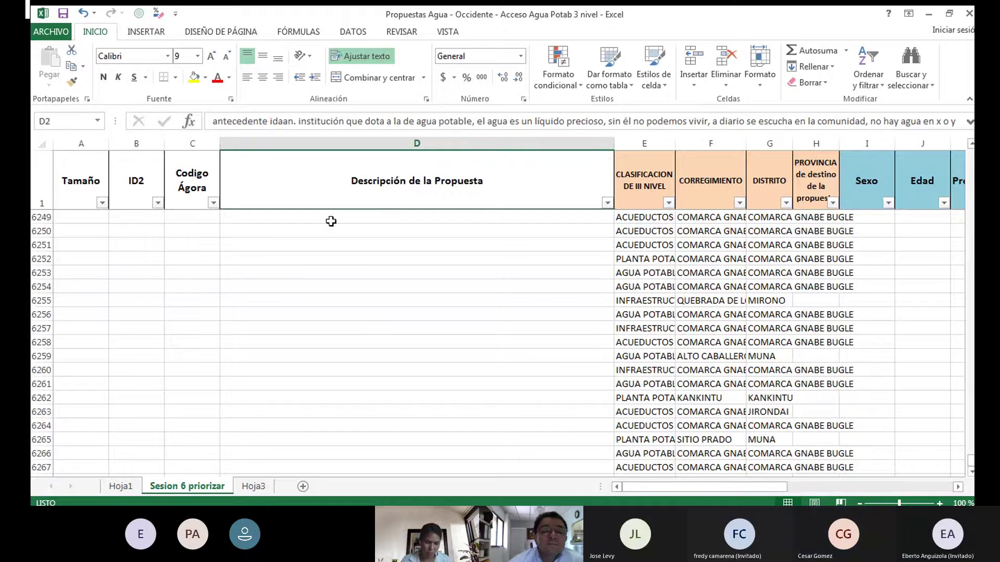
{"action": "left_click_drag", "start_coordinate": [971, 457], "coordinate": [971, 432]}
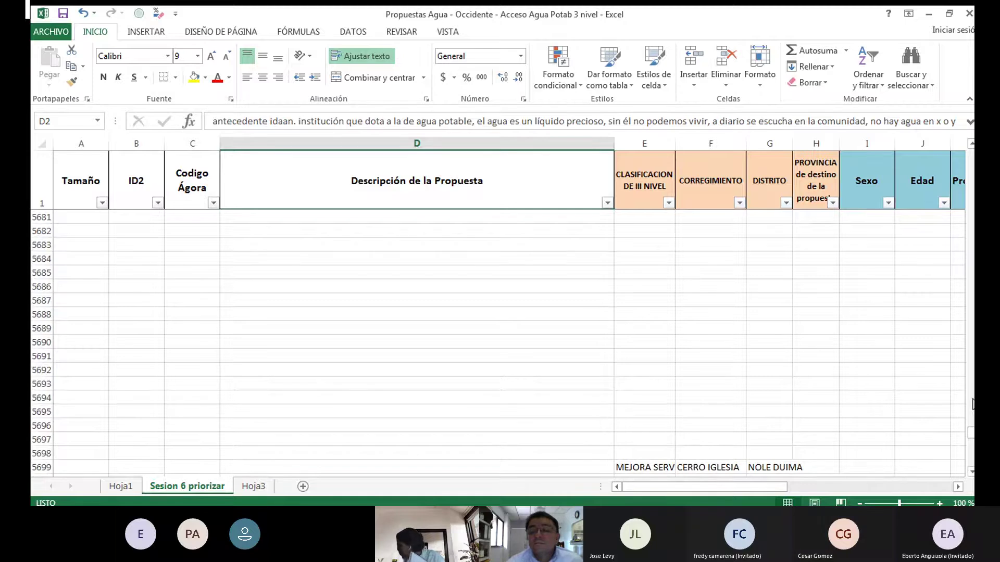
{"action": "left_click_drag", "start_coordinate": [970, 432], "coordinate": [970, 151]}
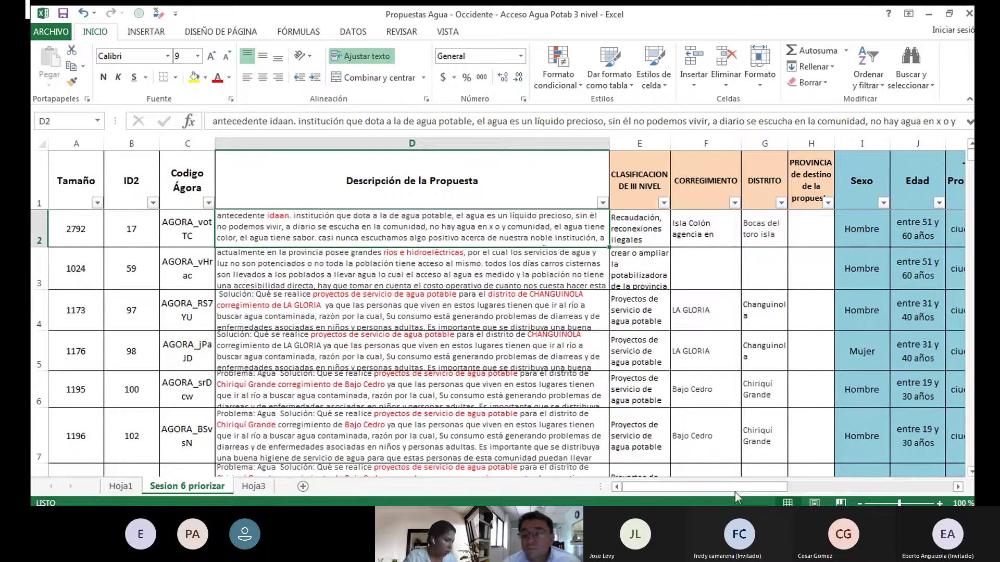
Review the values in the CORREGIMIENTO filter list on Sesion 6 priorizar, keeping all of them selected
{"action": "mouse_move", "coordinate": [707, 485]}
{"action": "left_mouse_down"}
{"action": "mouse_move", "coordinate": [758, 485]}
{"action": "mouse_move", "coordinate": [696, 484]}
{"action": "left_mouse_up"}
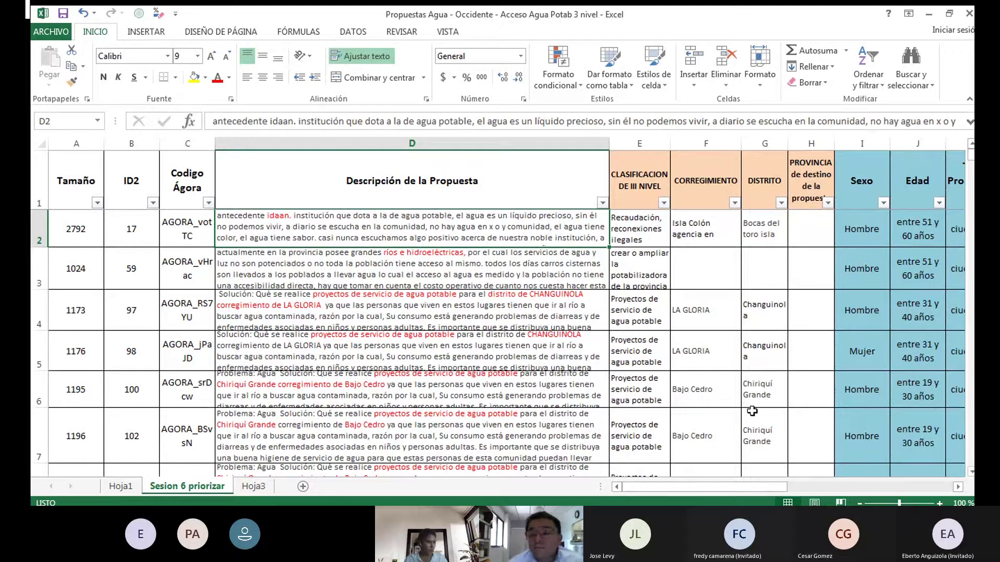
{"action": "left_click", "coordinate": [733, 202]}
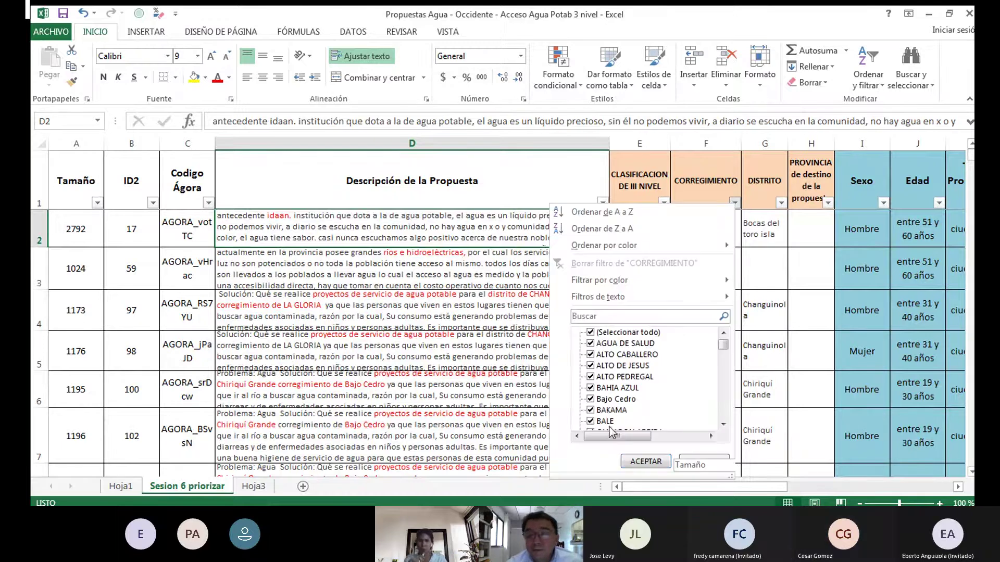
{"action": "mouse_move", "coordinate": [723, 363]}
{"action": "left_mouse_down"}
{"action": "mouse_move", "coordinate": [731, 433]}
{"action": "mouse_move", "coordinate": [724, 350]}
{"action": "left_mouse_up"}
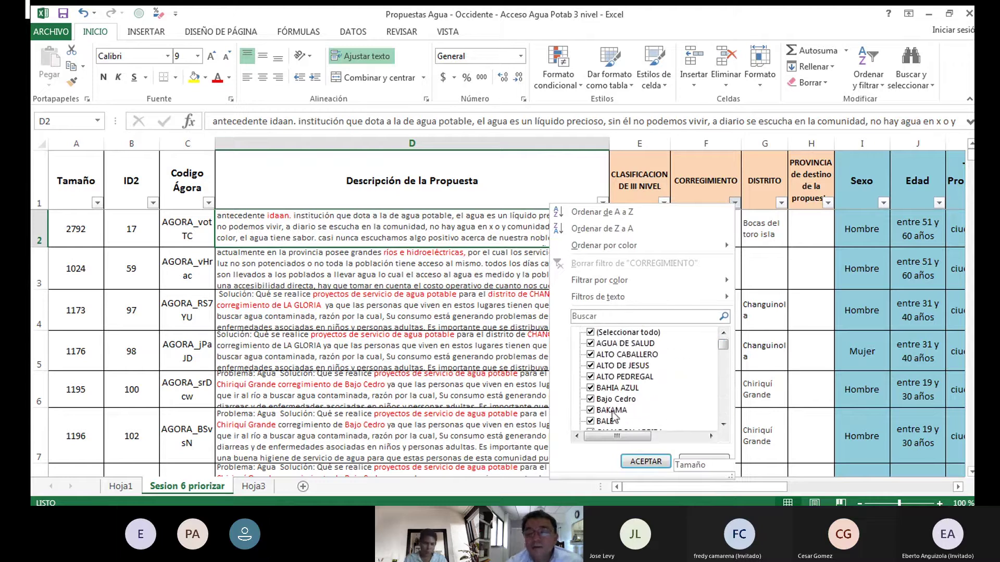
{"action": "left_click", "coordinate": [645, 462]}
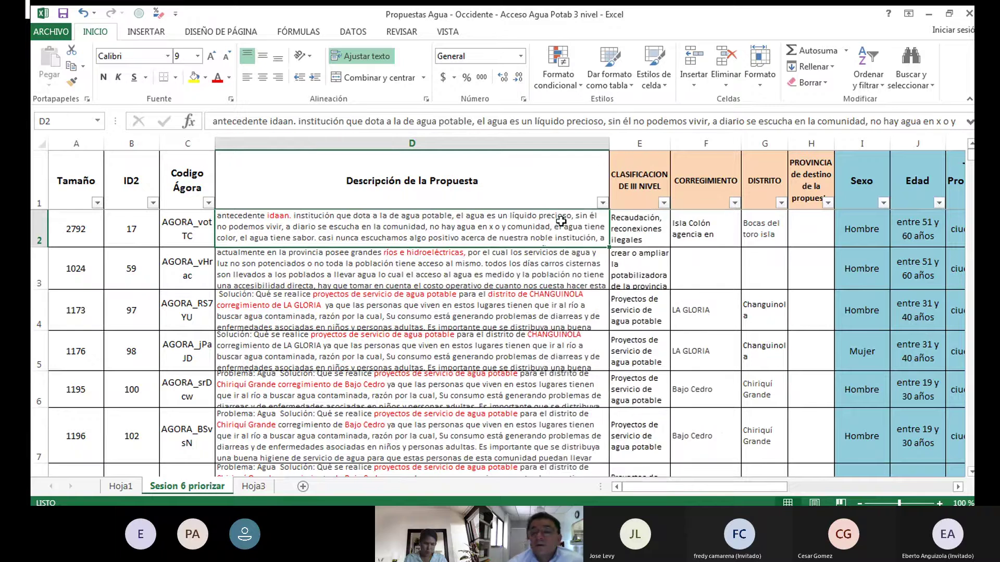
{"action": "mouse_move", "coordinate": [677, 487]}
{"action": "left_mouse_down"}
{"action": "mouse_move", "coordinate": [721, 486]}
{"action": "mouse_move", "coordinate": [658, 486]}
{"action": "left_mouse_up"}
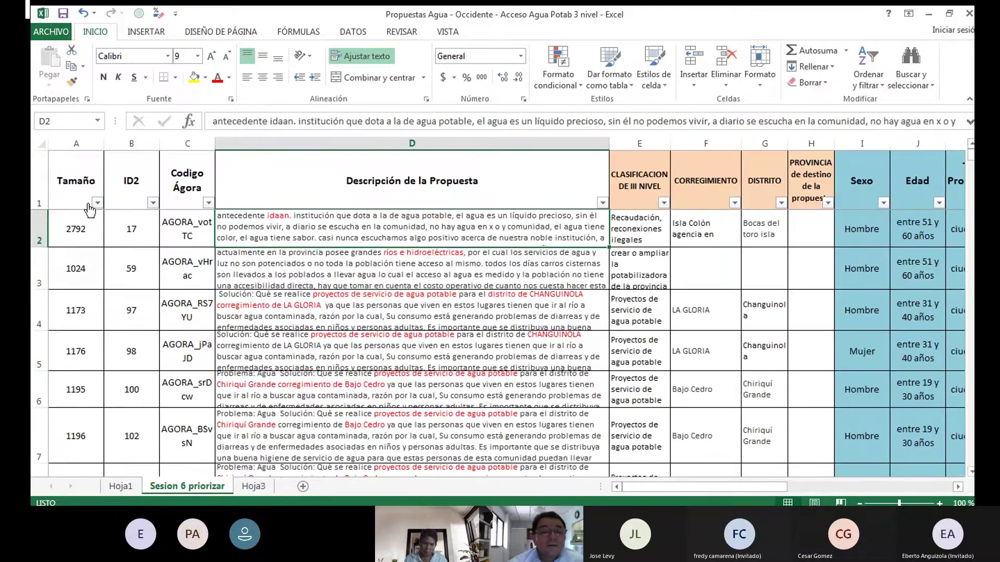
Glance at Hoja1, return to Sesion 6 priorizar, and close the workbook without saving the changes
{"action": "left_click", "coordinate": [120, 485]}
{"action": "left_click", "coordinate": [177, 485]}
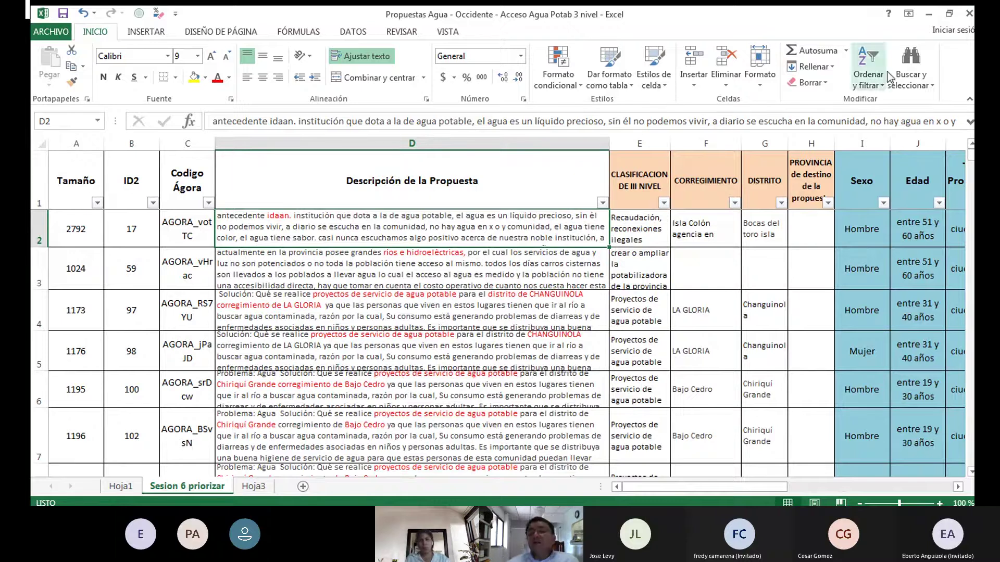
{"action": "left_click", "coordinate": [966, 14]}
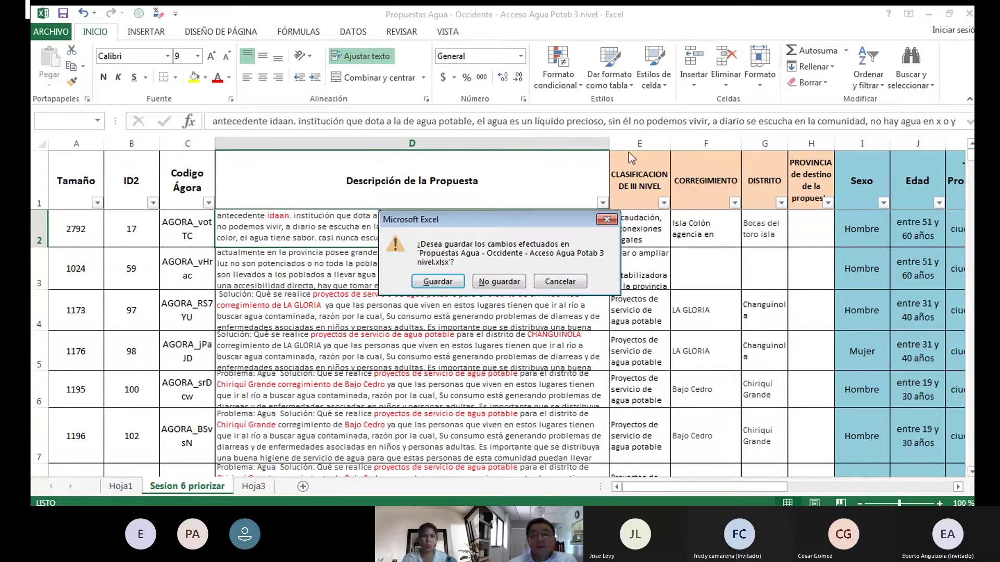
{"action": "left_click", "coordinate": [497, 281]}
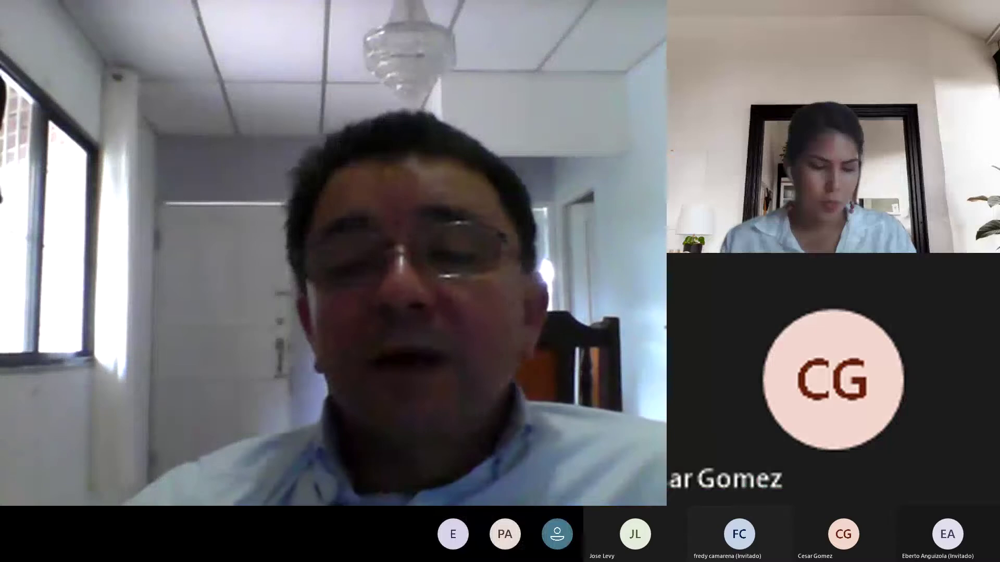
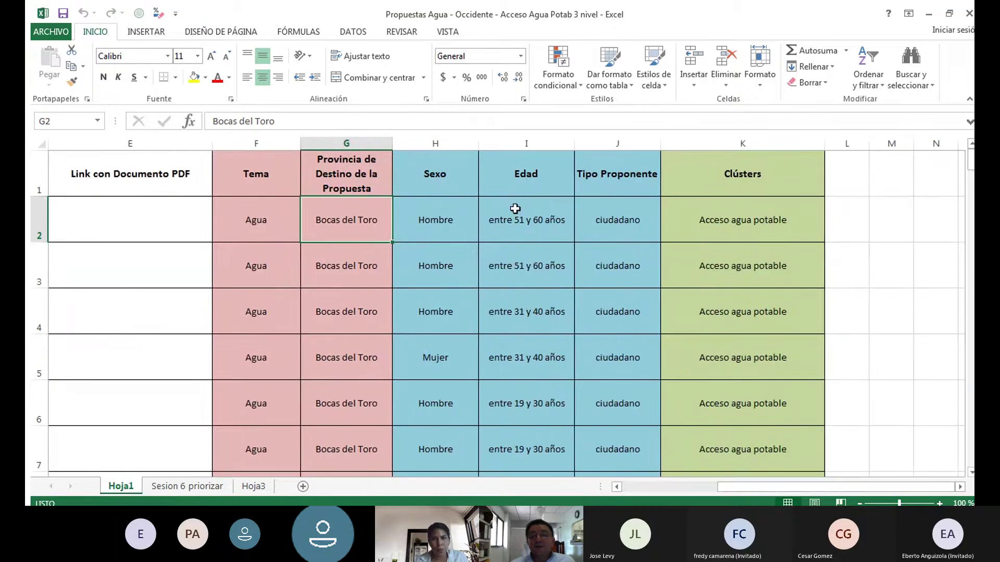
Look over Hoja1 in the reopened workbook and look through the Sesion 6 priorizar proposals down to the last rows
{"action": "left_click_drag", "start_coordinate": [718, 492], "coordinate": [721, 489]}
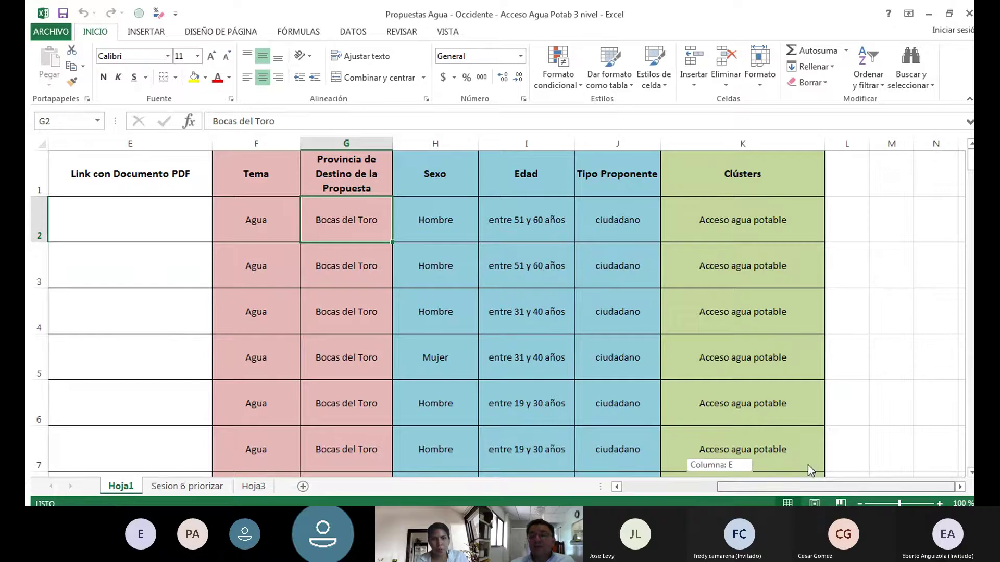
{"action": "left_click_drag", "start_coordinate": [810, 470], "coordinate": [807, 470]}
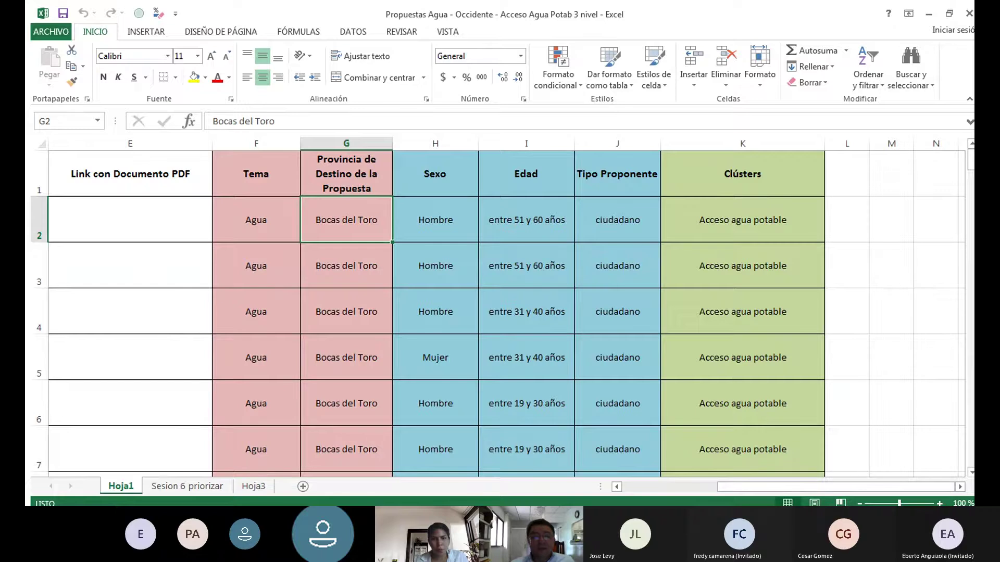
{"action": "left_click", "coordinate": [179, 485]}
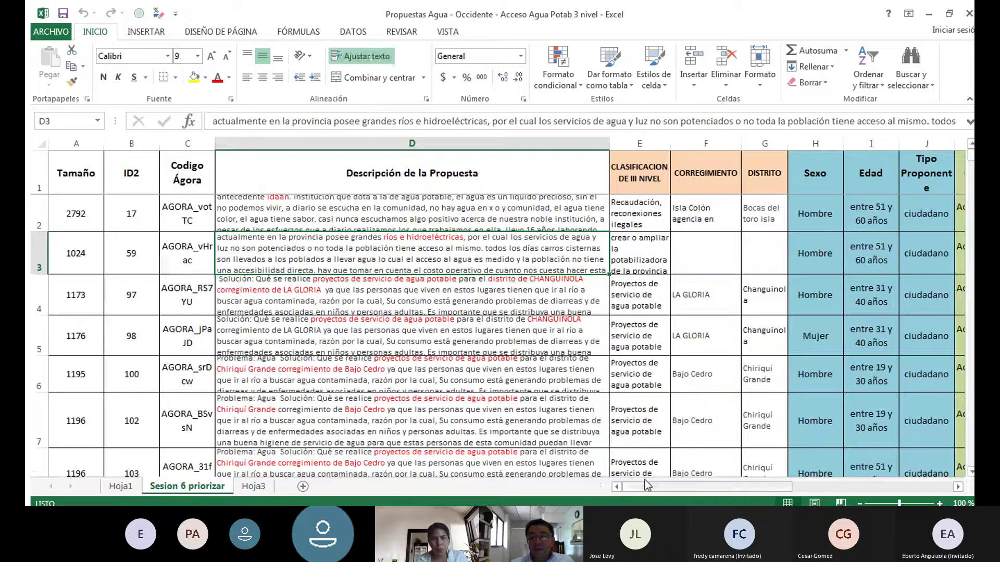
{"action": "mouse_move", "coordinate": [645, 479]}
{"action": "left_mouse_down"}
{"action": "mouse_move", "coordinate": [664, 480]}
{"action": "mouse_move", "coordinate": [644, 480]}
{"action": "left_mouse_up"}
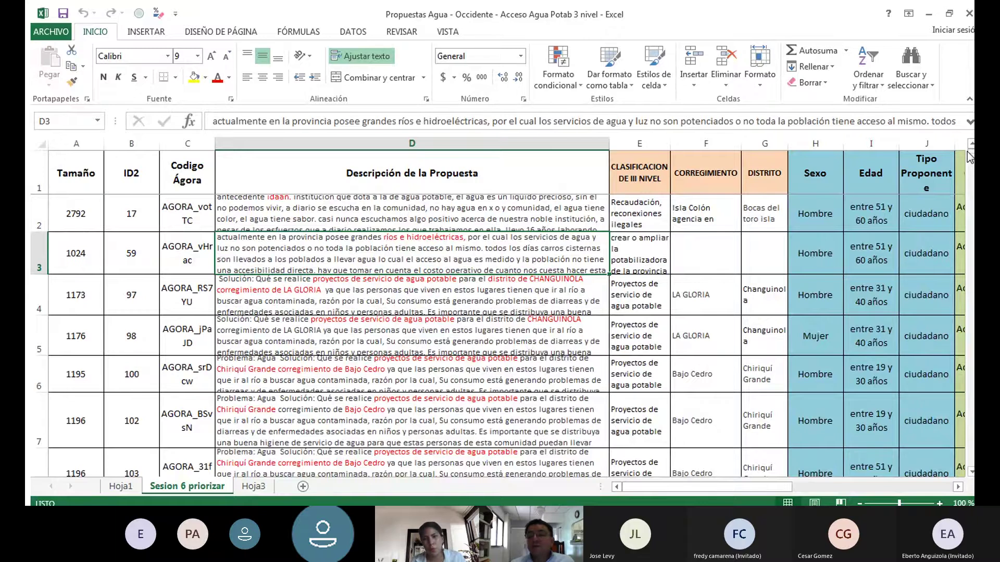
{"action": "mouse_move", "coordinate": [969, 156]}
{"action": "left_mouse_down"}
{"action": "mouse_move", "coordinate": [970, 292]}
{"action": "mouse_move", "coordinate": [970, 154]}
{"action": "left_mouse_up"}
{"action": "left_click", "coordinate": [971, 471]}
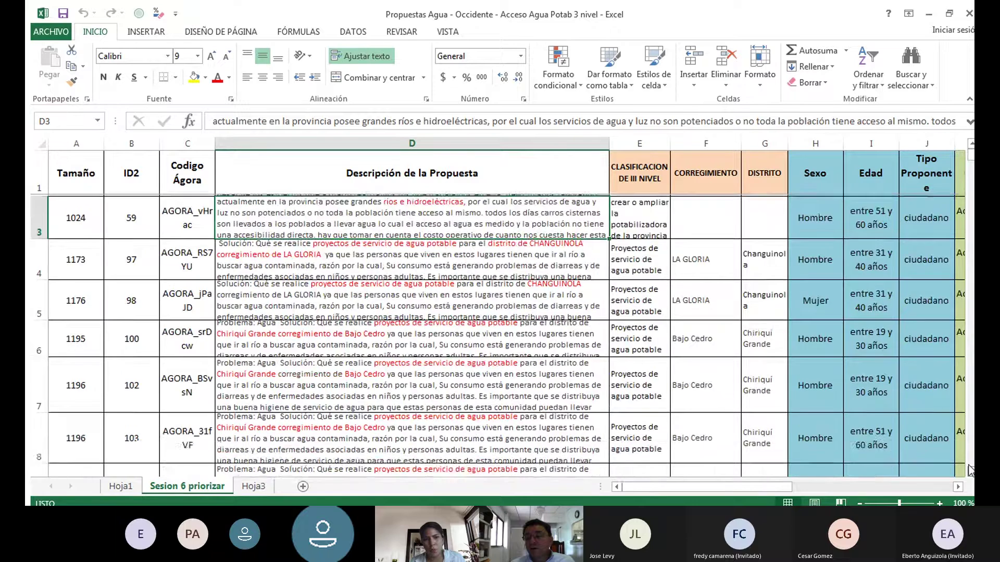
{"action": "left_click_drag", "start_coordinate": [970, 471], "coordinate": [970, 472]}
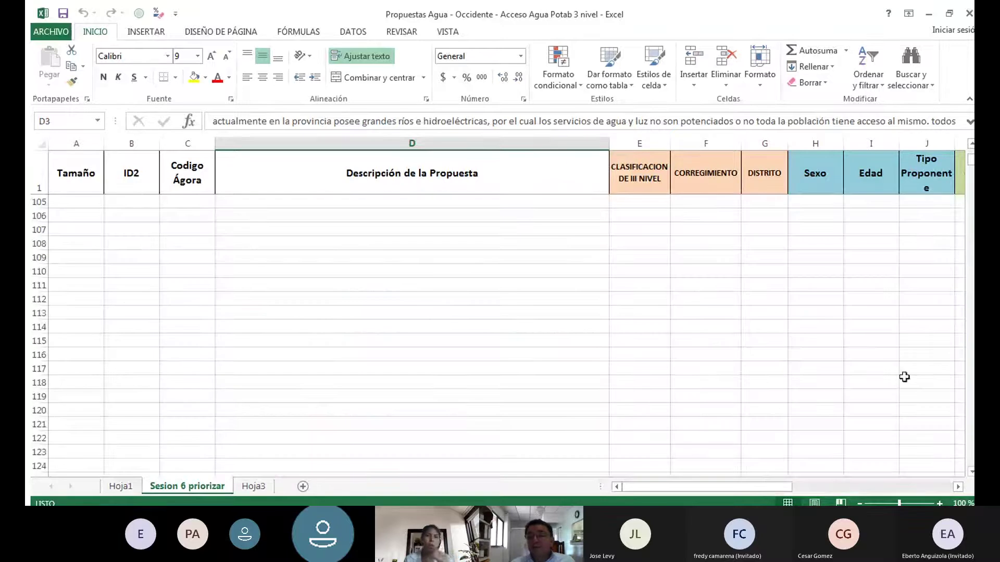
{"action": "left_click", "coordinate": [971, 143]}
{"action": "scroll", "coordinate": [969, 144], "scroll_direction": "up", "scroll_amount": 4}
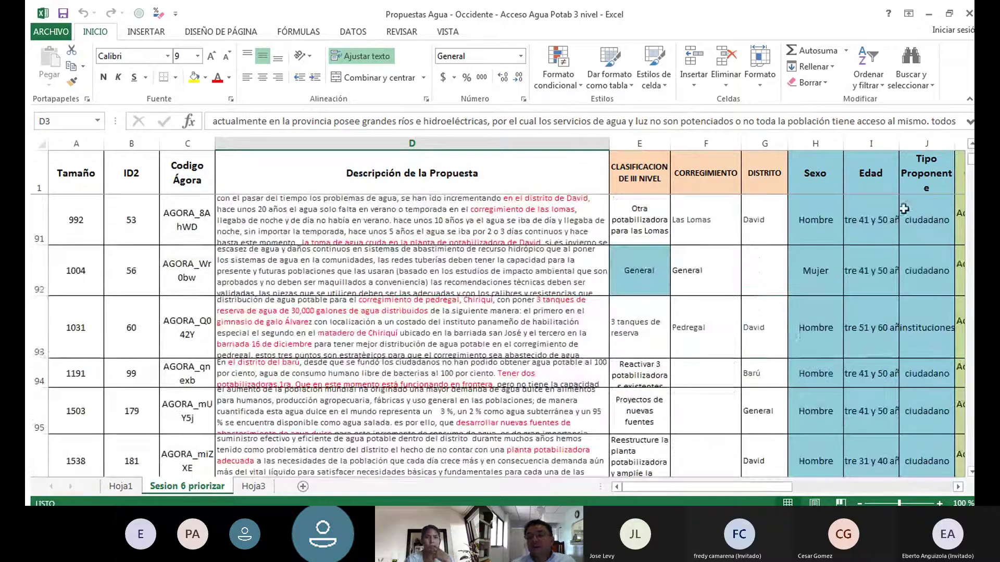
Check the DISTRITO entries of the proposals in rows 93 to 98 on Sesion 6 priorizar
{"action": "left_click", "coordinate": [762, 305]}
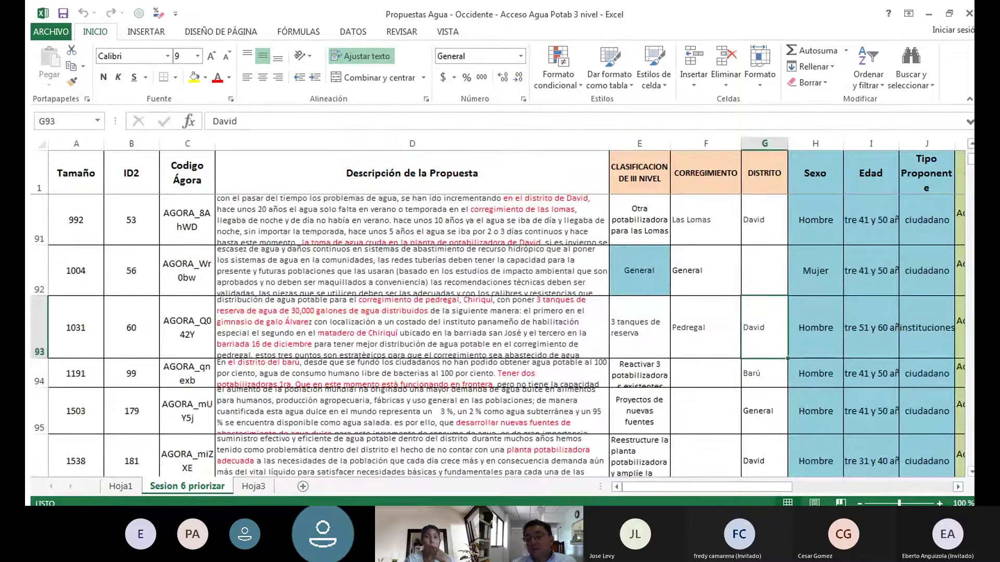
{"action": "scroll", "coordinate": [970, 471], "scroll_direction": "down", "scroll_amount": 3}
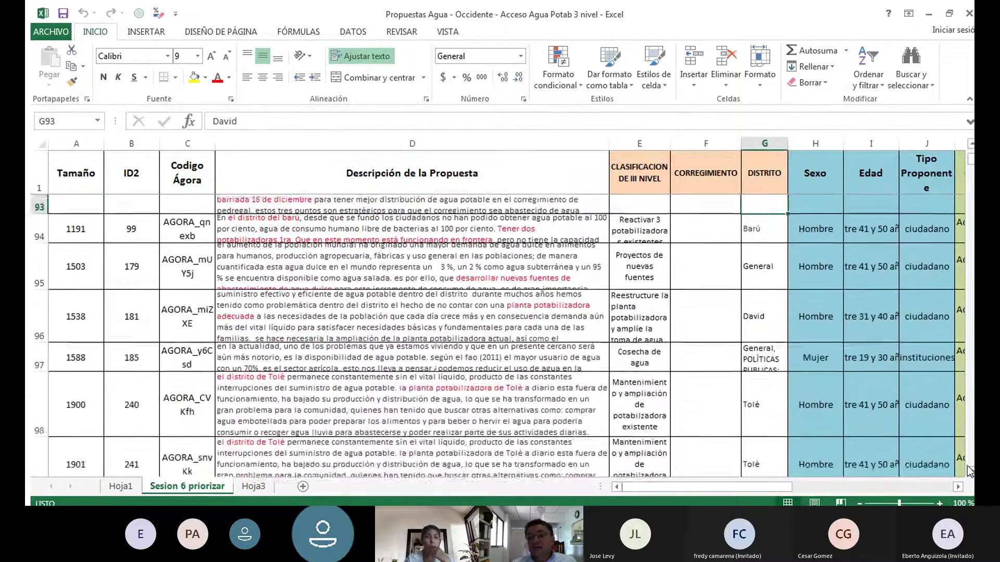
{"action": "scroll", "coordinate": [970, 471], "scroll_direction": "down", "scroll_amount": 1}
{"action": "left_click", "coordinate": [748, 350]}
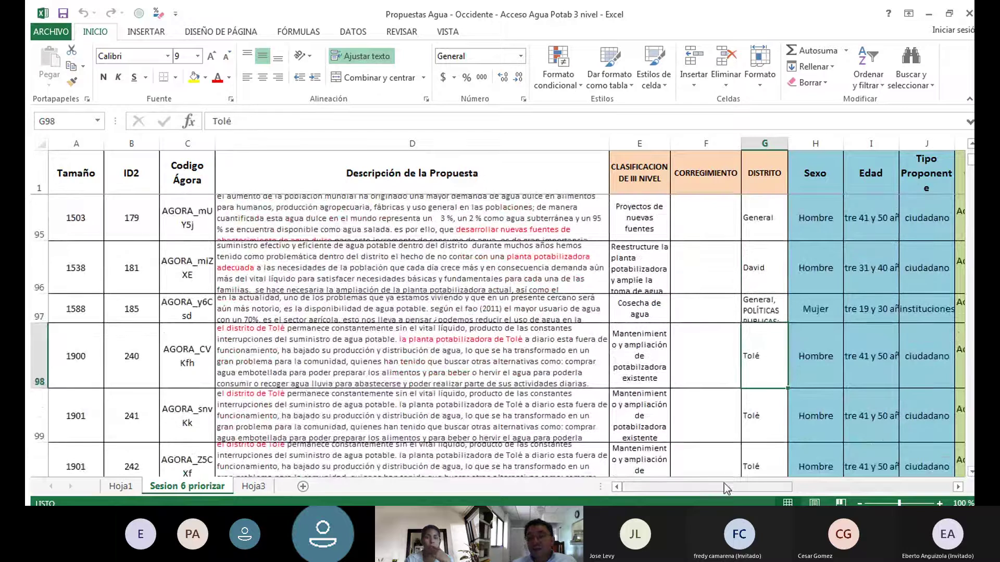
Examine the category columns from POTABILIZADORA to GENERAL Y/O LEGAL on Sesion 6 priorizar and the destination province column on Hoja1
{"action": "left_click_drag", "start_coordinate": [727, 487], "coordinate": [767, 483]}
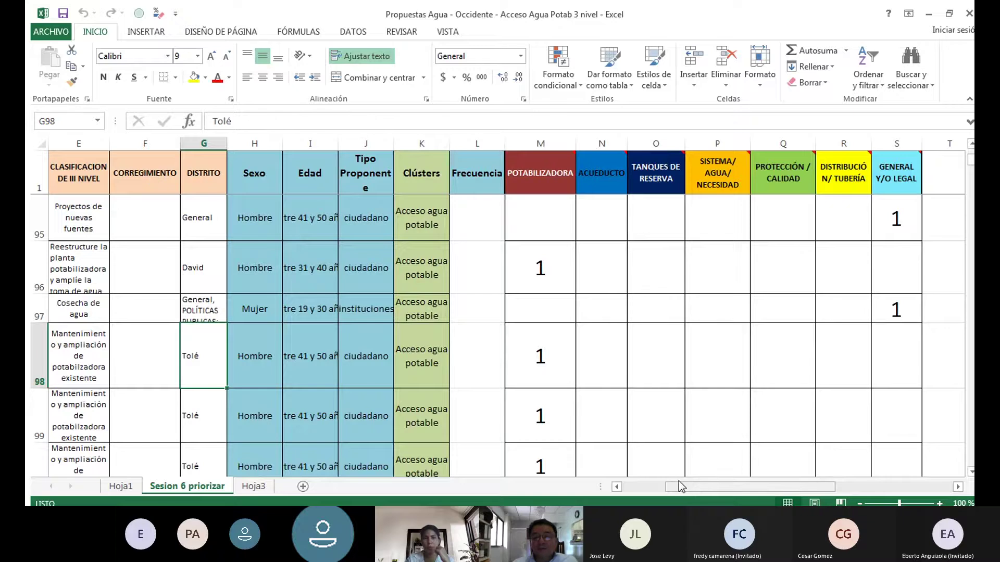
{"action": "left_click_drag", "start_coordinate": [679, 483], "coordinate": [626, 491]}
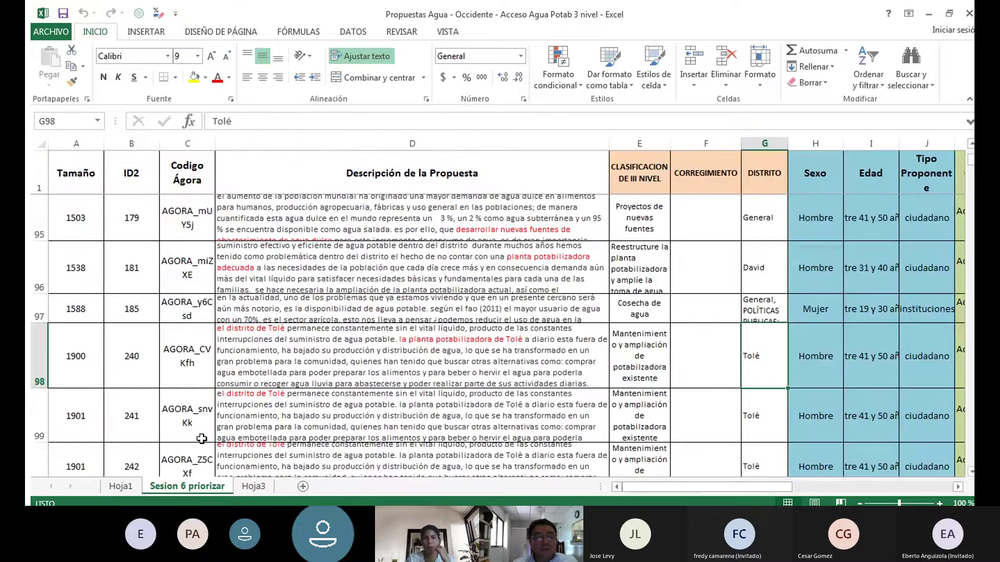
{"action": "left_click", "coordinate": [125, 485]}
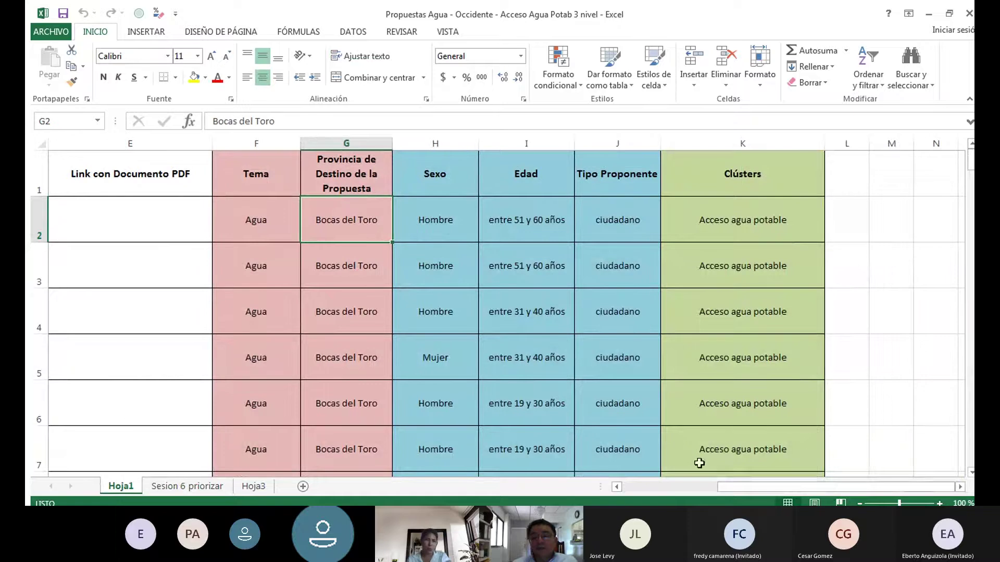
{"action": "left_click_drag", "start_coordinate": [728, 486], "coordinate": [711, 492]}
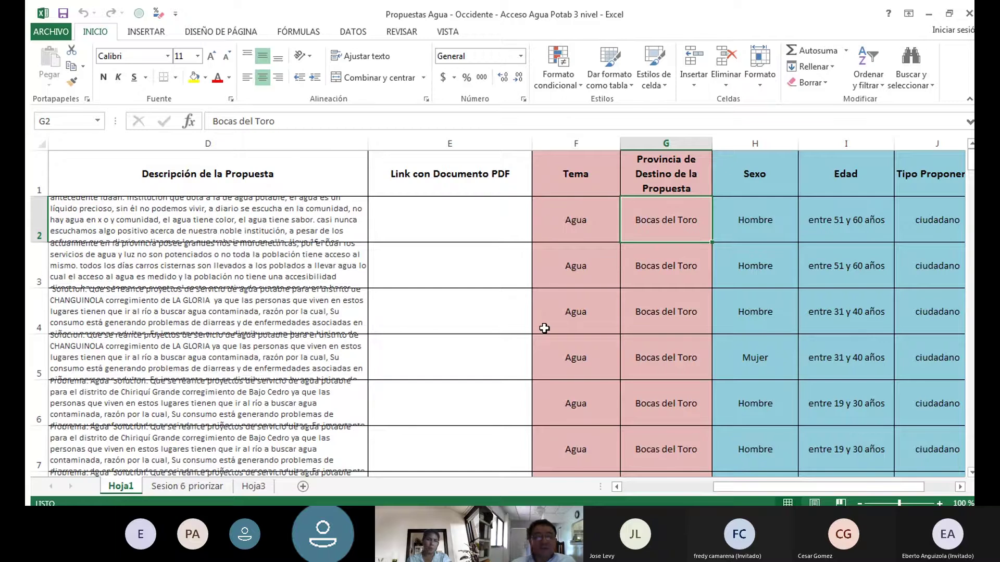
Unhide any hidden columns between D and R on the Sesion 6 priorizar sheet
{"action": "left_click", "coordinate": [187, 487]}
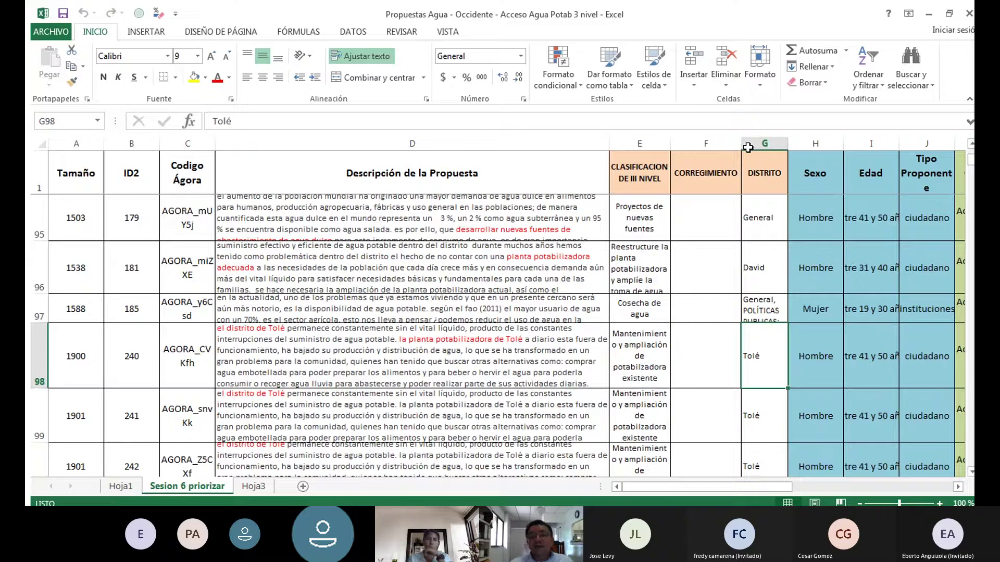
{"action": "left_click", "coordinate": [495, 140]}
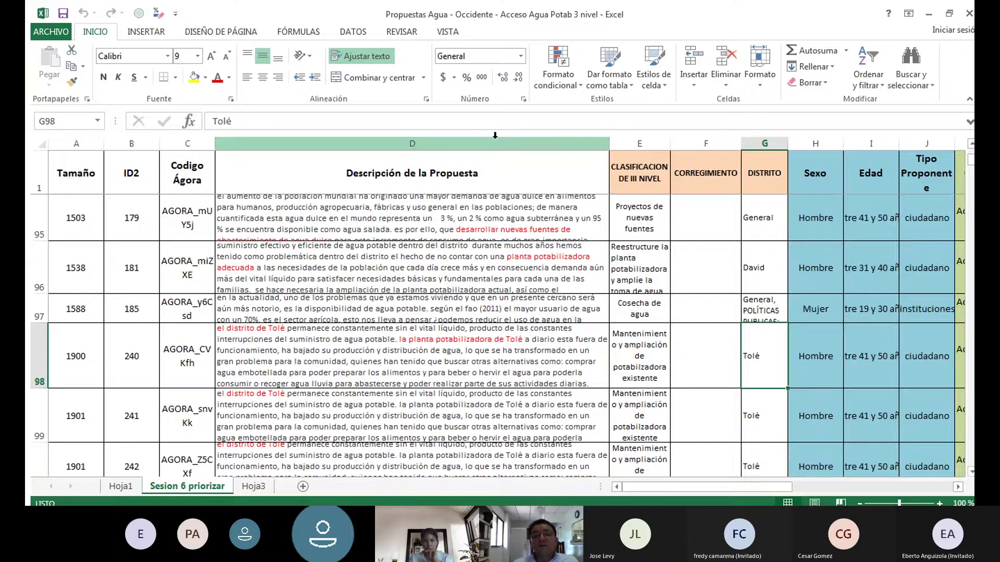
{"action": "left_click_drag", "start_coordinate": [494, 136], "coordinate": [836, 141]}
{"action": "right_click", "coordinate": [350, 136]}
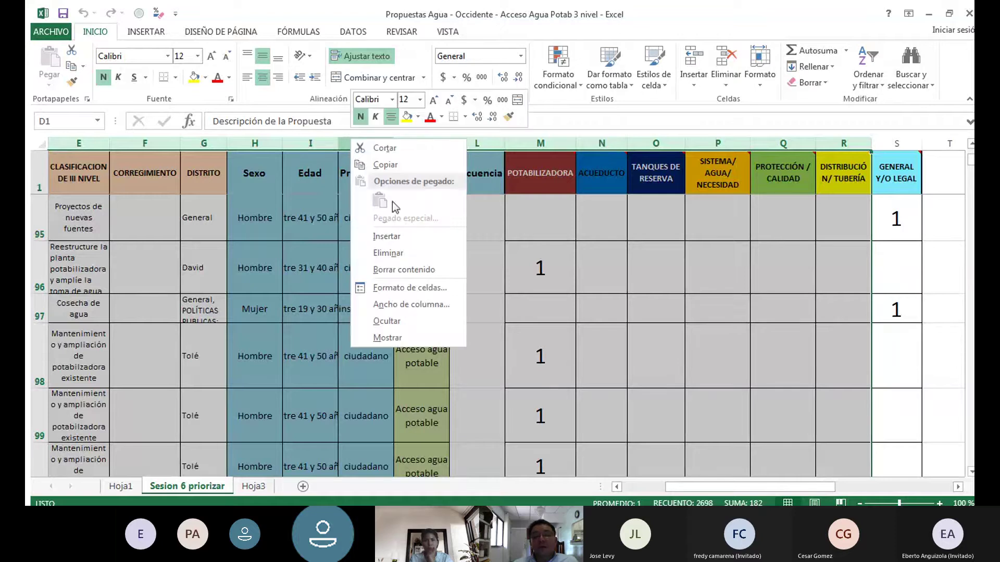
{"action": "left_click", "coordinate": [401, 338]}
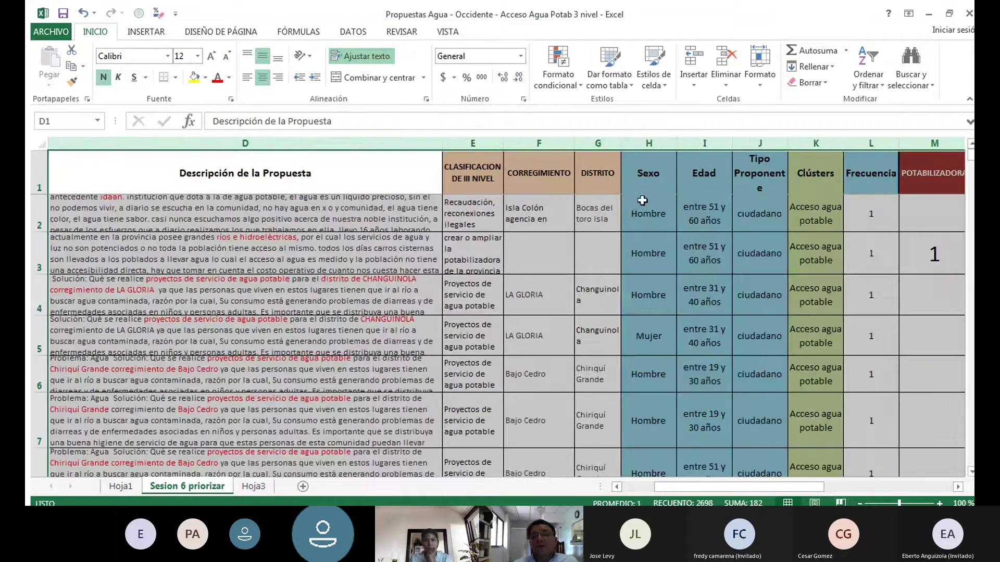
{"action": "left_click", "coordinate": [660, 182]}
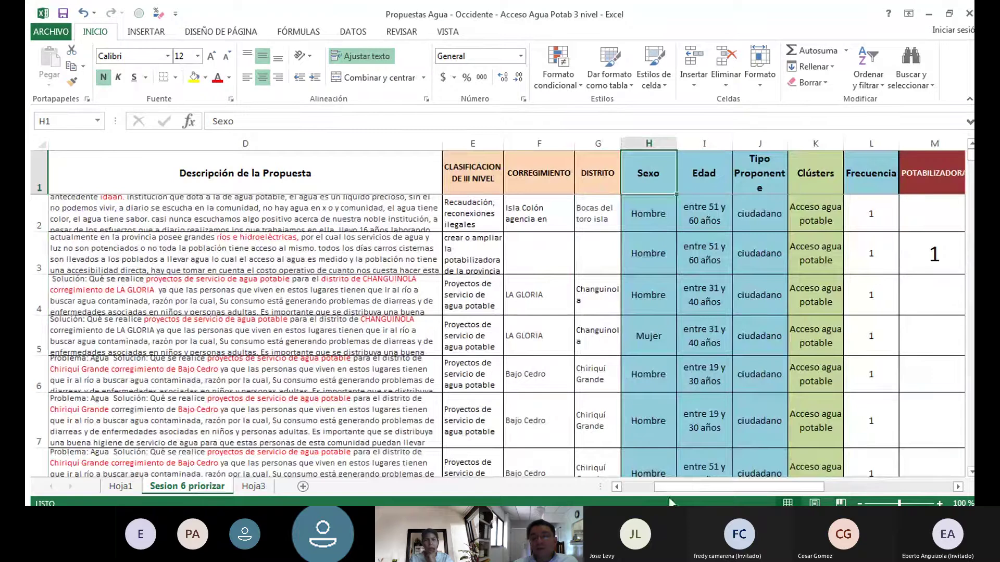
Compare the column headings of Sesion 6 priorizar with those of Hoja1, from Tamaño to Provincia de Destino de la Propuesta
{"action": "left_click_drag", "start_coordinate": [670, 488], "coordinate": [637, 488]}
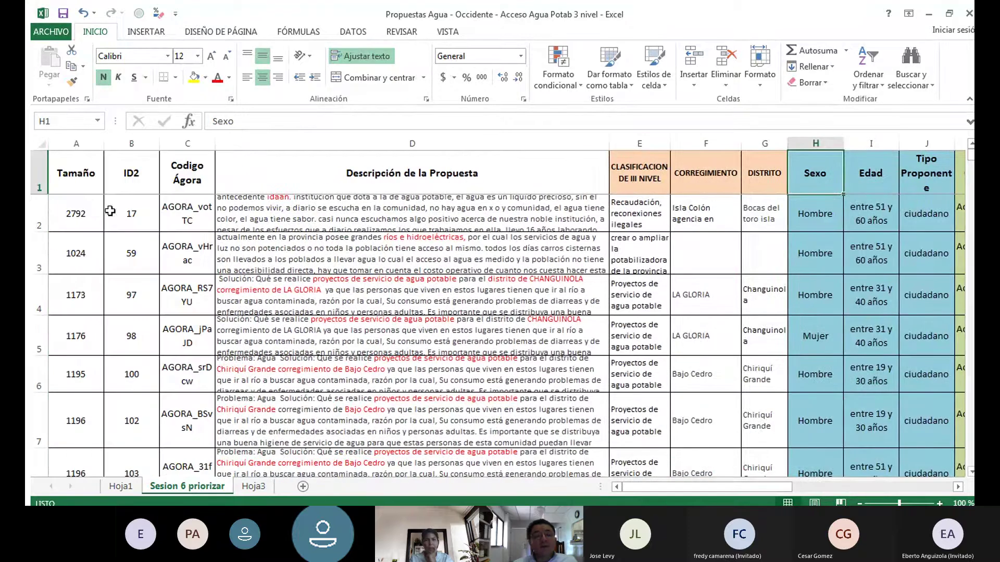
{"action": "left_click", "coordinate": [123, 489]}
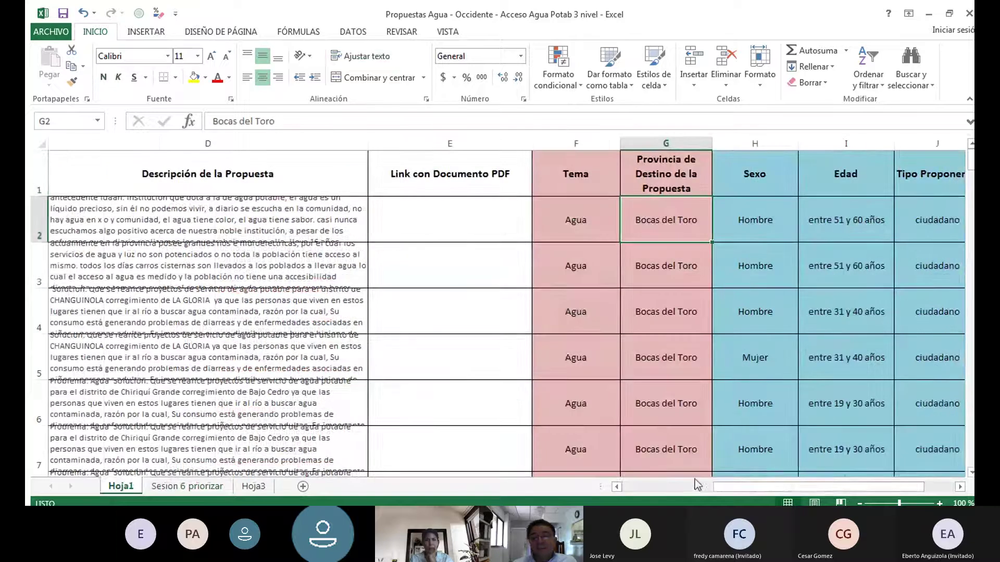
{"action": "left_click_drag", "start_coordinate": [723, 488], "coordinate": [629, 495]}
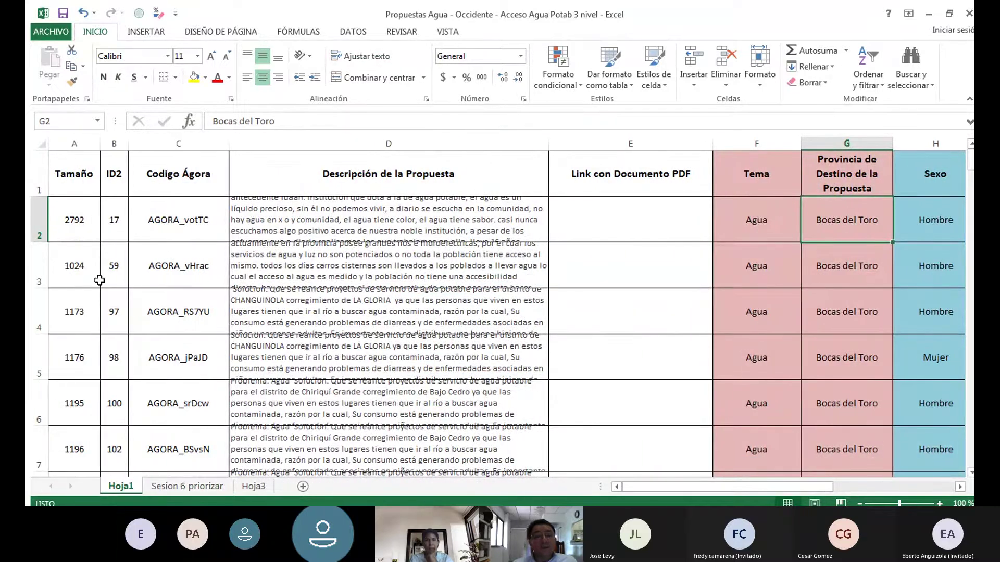
{"action": "left_click", "coordinate": [186, 480]}
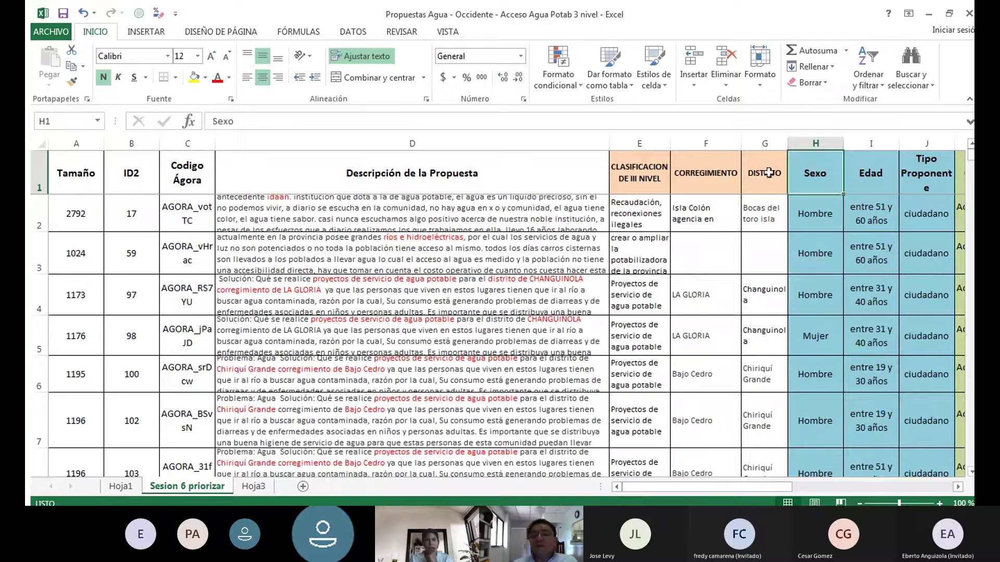
{"action": "left_click", "coordinate": [124, 485]}
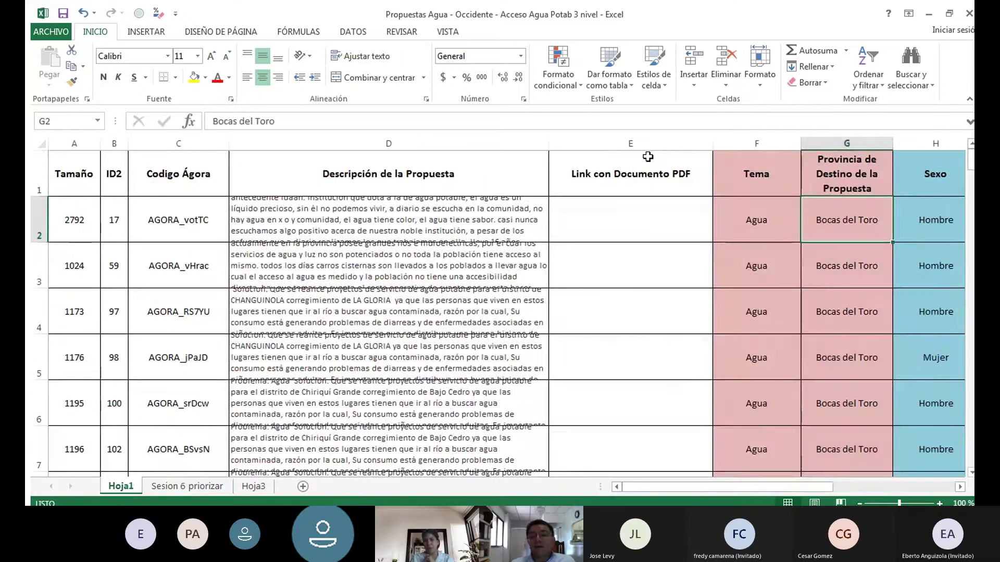
Examine the Link con Documento PDF, Tema and Provincia de Destino de la Propuesta columns on Hoja1 and return to Sesion 6 priorizar
{"action": "left_click_drag", "start_coordinate": [645, 145], "coordinate": [756, 150]}
{"action": "left_click_drag", "start_coordinate": [646, 164], "coordinate": [852, 170]}
{"action": "left_click", "coordinate": [618, 220]}
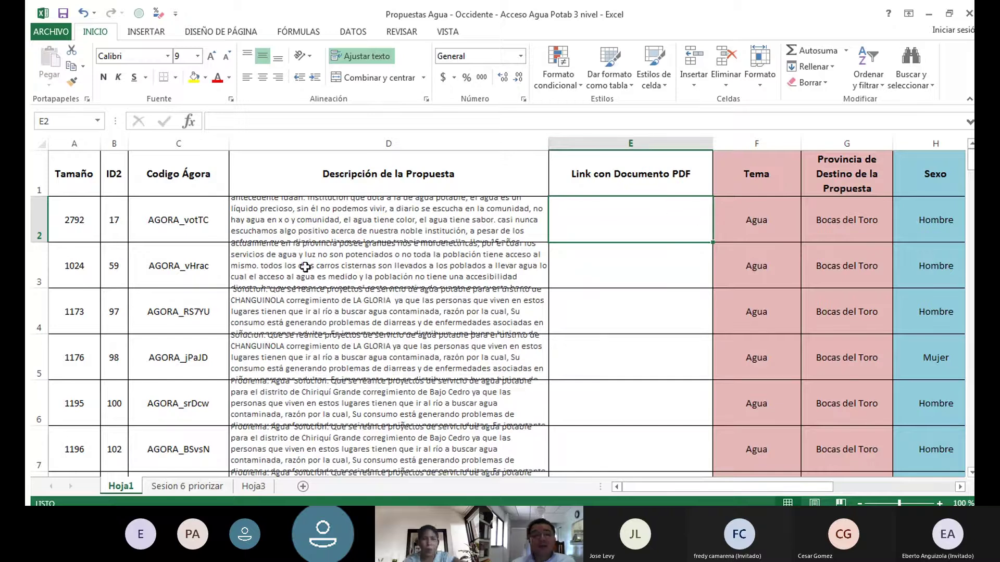
{"action": "left_click", "coordinate": [173, 485]}
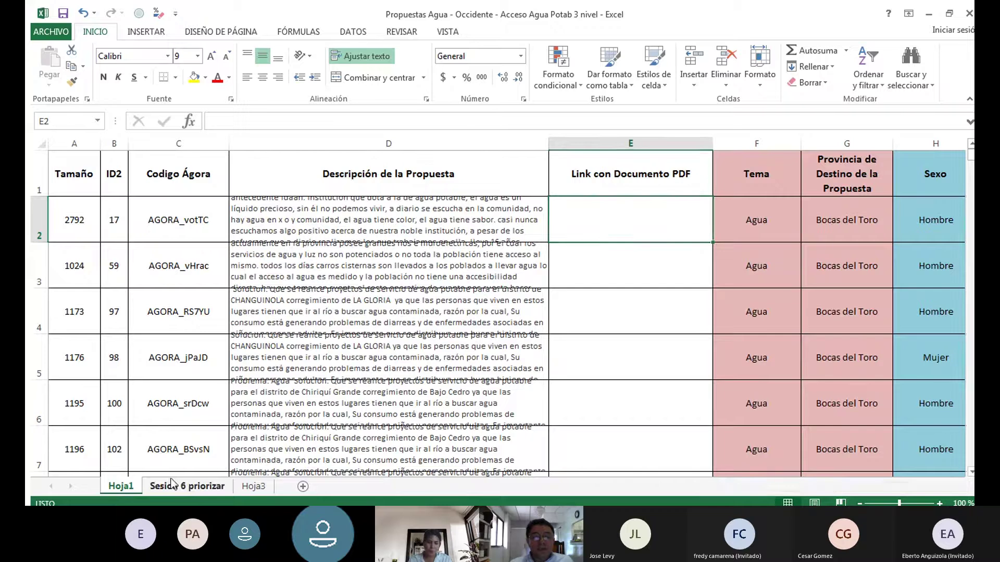
Compare Hoja1 with Sesion 6 priorizar, examining the Sesion 6 columns from Tamaño to GENERAL Y/O LEGAL and the POTABILIZADORA entries
{"action": "left_click", "coordinate": [112, 487]}
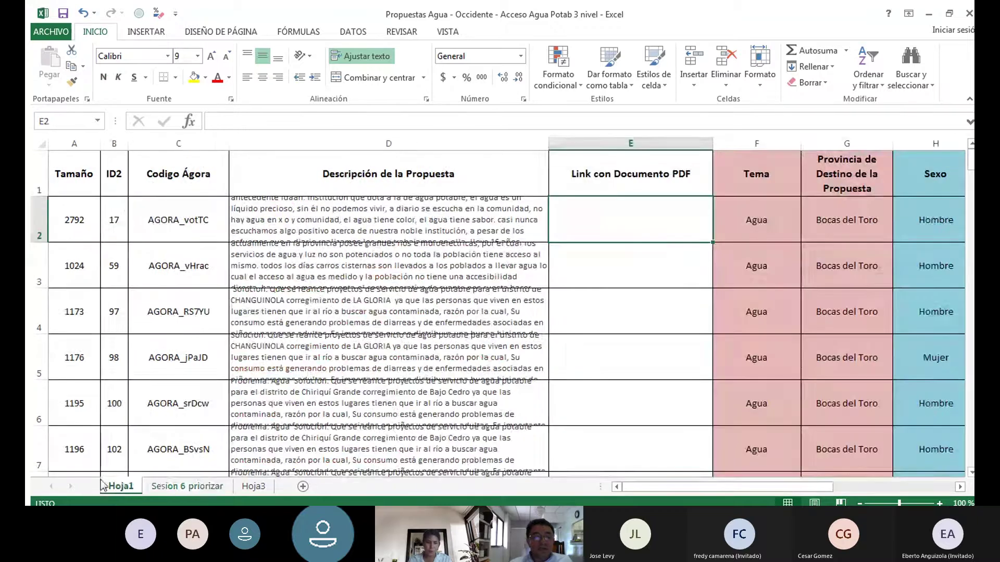
{"action": "left_click", "coordinate": [168, 487]}
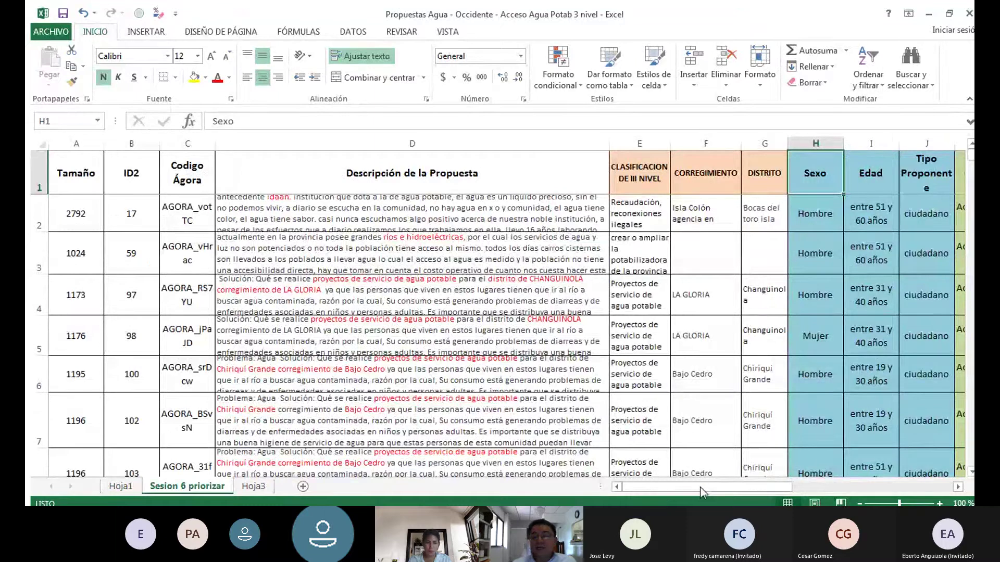
{"action": "mouse_move", "coordinate": [749, 490]}
{"action": "left_mouse_down"}
{"action": "mouse_move", "coordinate": [811, 486]}
{"action": "mouse_move", "coordinate": [752, 479]}
{"action": "left_mouse_up"}
{"action": "left_click", "coordinate": [479, 253]}
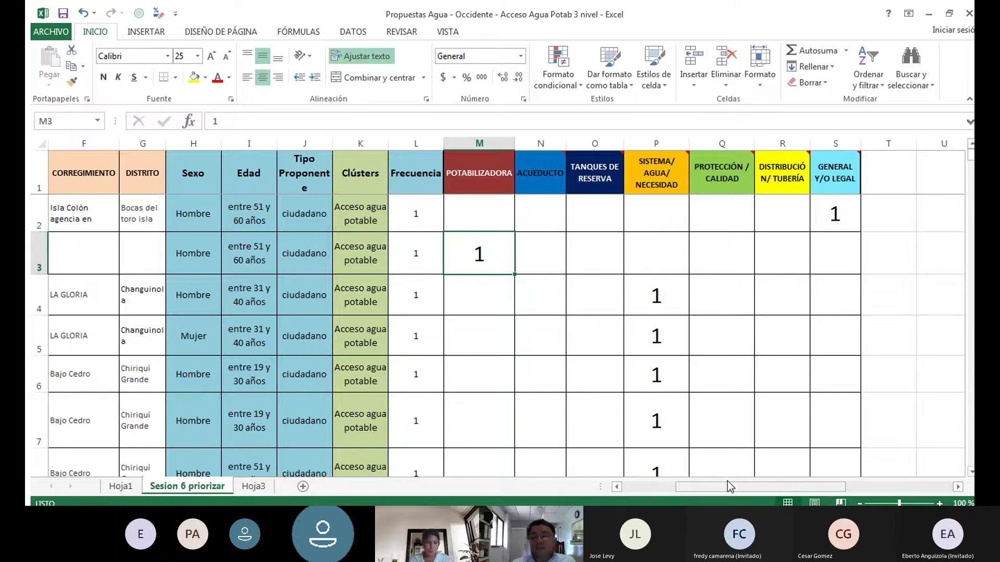
{"action": "left_click_drag", "start_coordinate": [719, 487], "coordinate": [664, 489]}
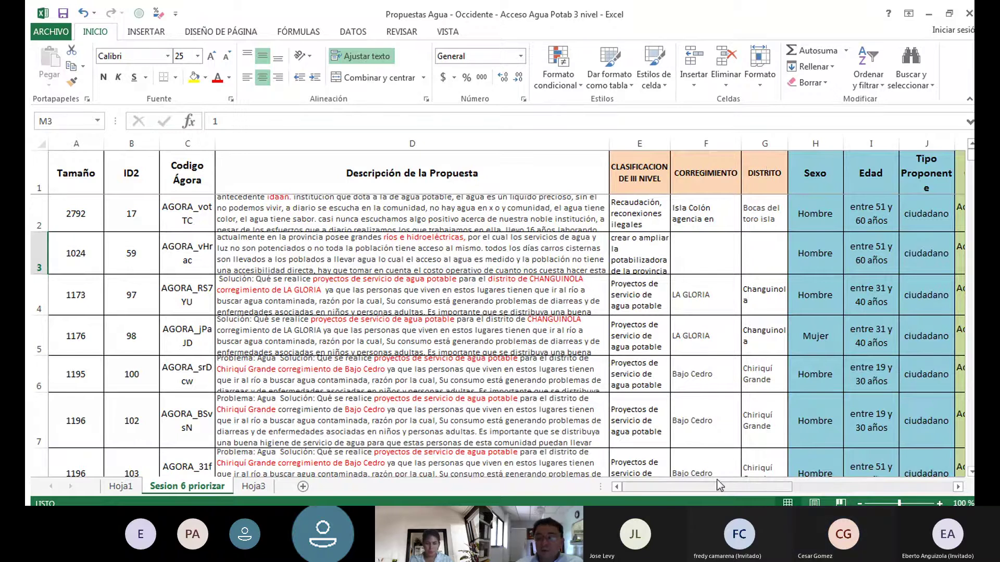
{"action": "left_click_drag", "start_coordinate": [719, 486], "coordinate": [756, 469]}
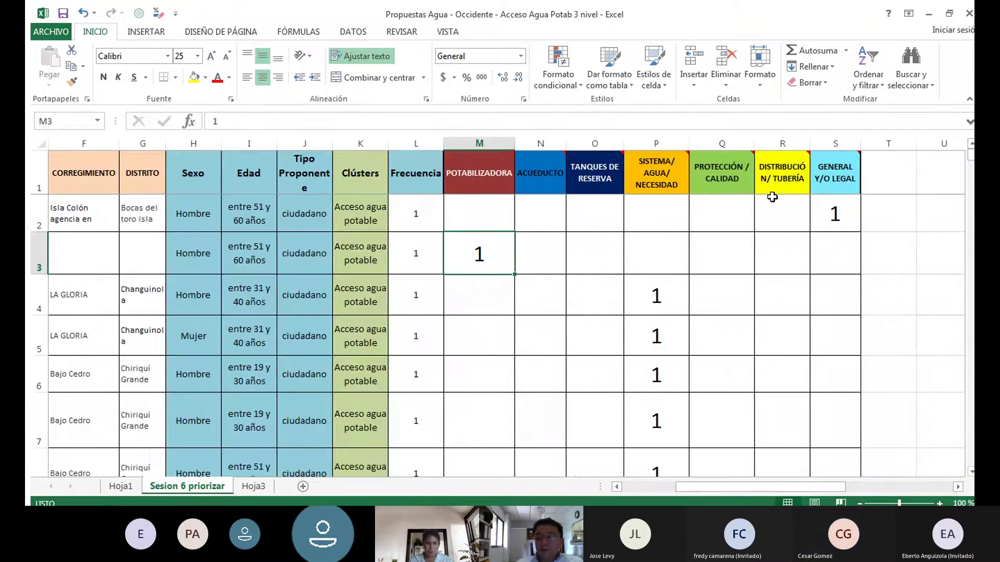
{"action": "left_click_drag", "start_coordinate": [707, 490], "coordinate": [653, 490]}
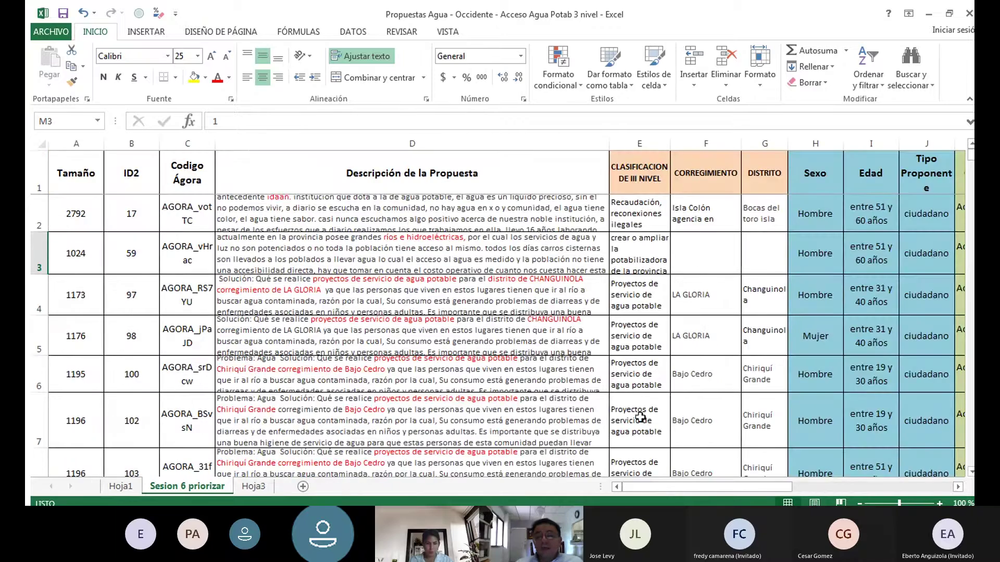
{"action": "left_click_drag", "start_coordinate": [693, 483], "coordinate": [747, 481]}
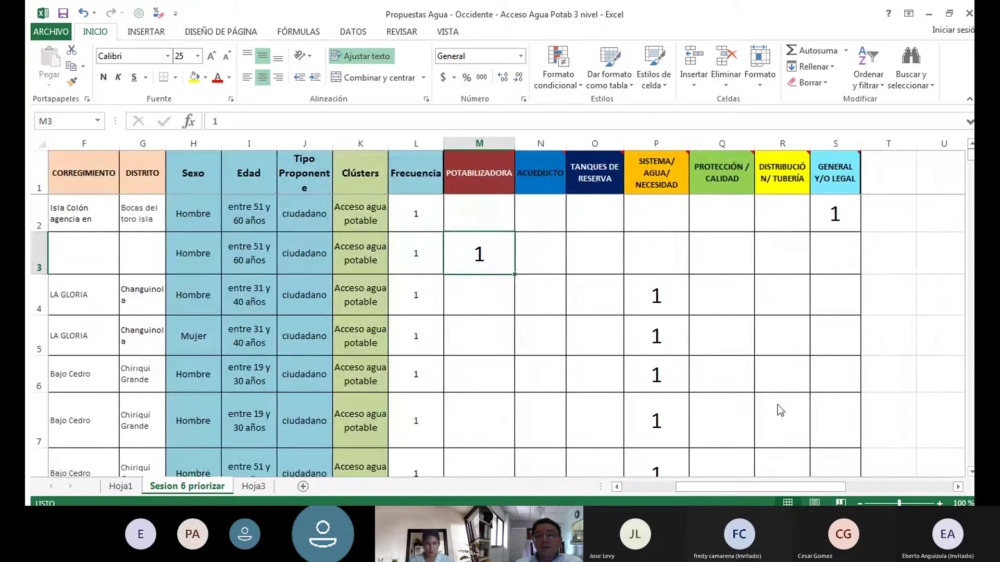
{"action": "left_click", "coordinate": [484, 166]}
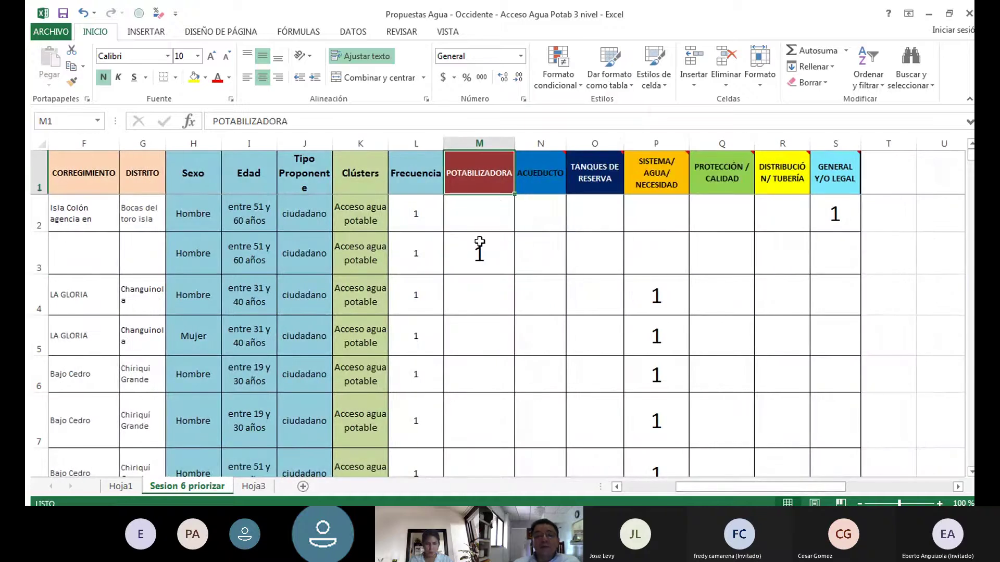
Select the whole Sesion 6 priorizar sheet and turn on filtering for its column headings
{"action": "left_click_drag", "start_coordinate": [734, 490], "coordinate": [651, 486]}
{"action": "left_click", "coordinate": [37, 139]}
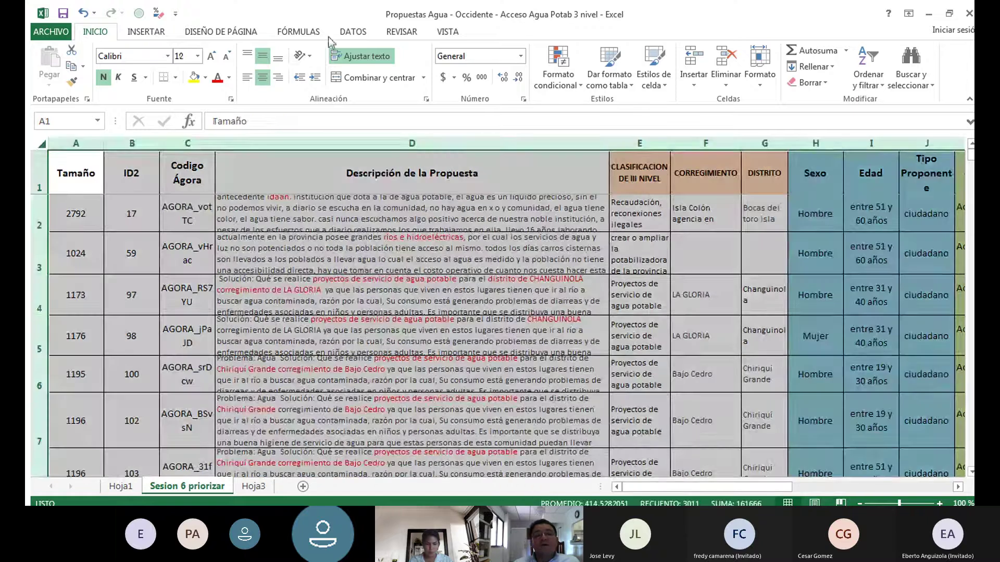
{"action": "left_click", "coordinate": [353, 31]}
{"action": "left_click", "coordinate": [402, 57]}
Filter the POTABILIZADORA column to show only the rows marked 1
{"action": "scroll", "coordinate": [484, 152], "scroll_direction": "right", "scroll_amount": 1}
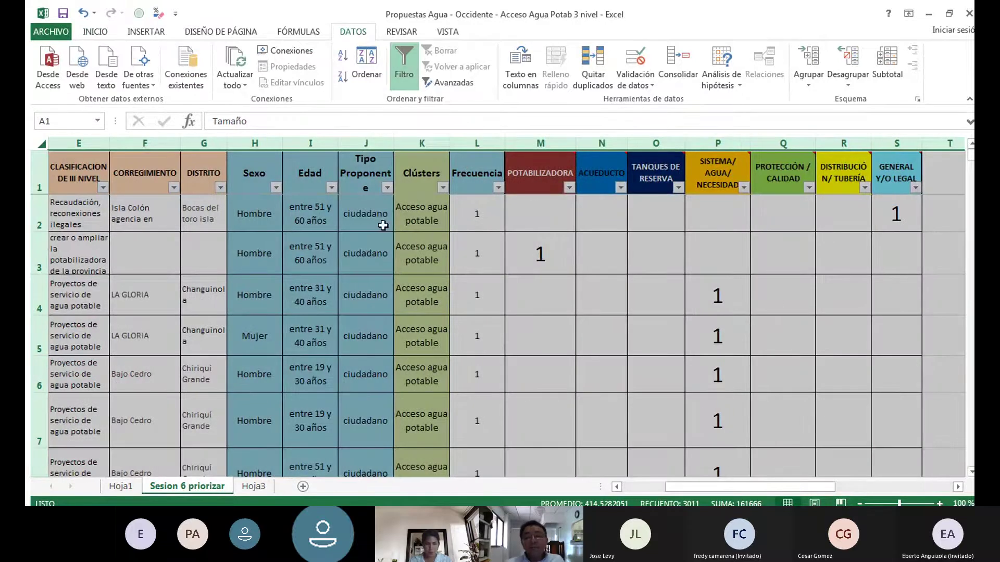
{"action": "left_click", "coordinate": [569, 187]}
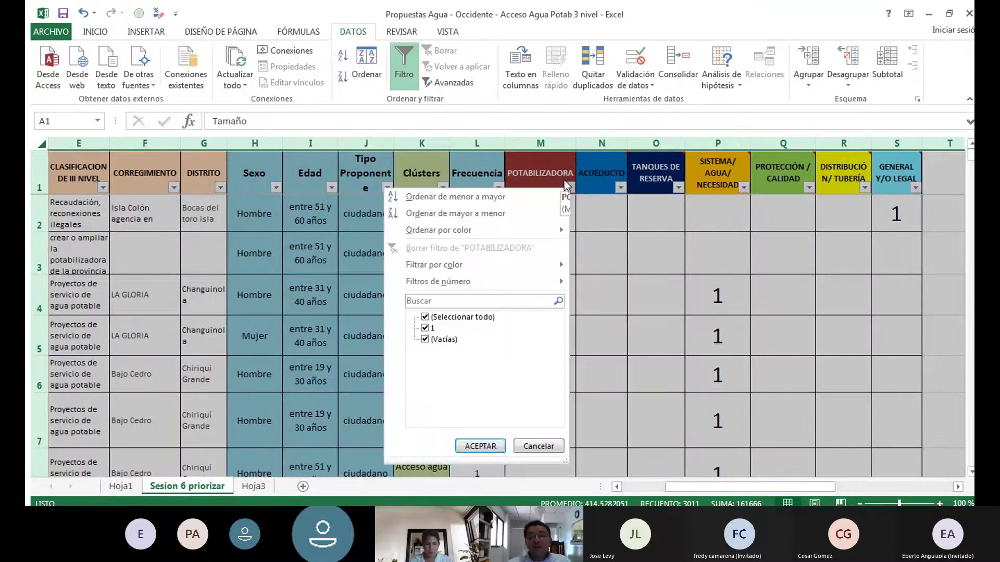
{"action": "left_click", "coordinate": [425, 317]}
{"action": "left_click", "coordinate": [426, 328]}
{"action": "left_click", "coordinate": [479, 446]}
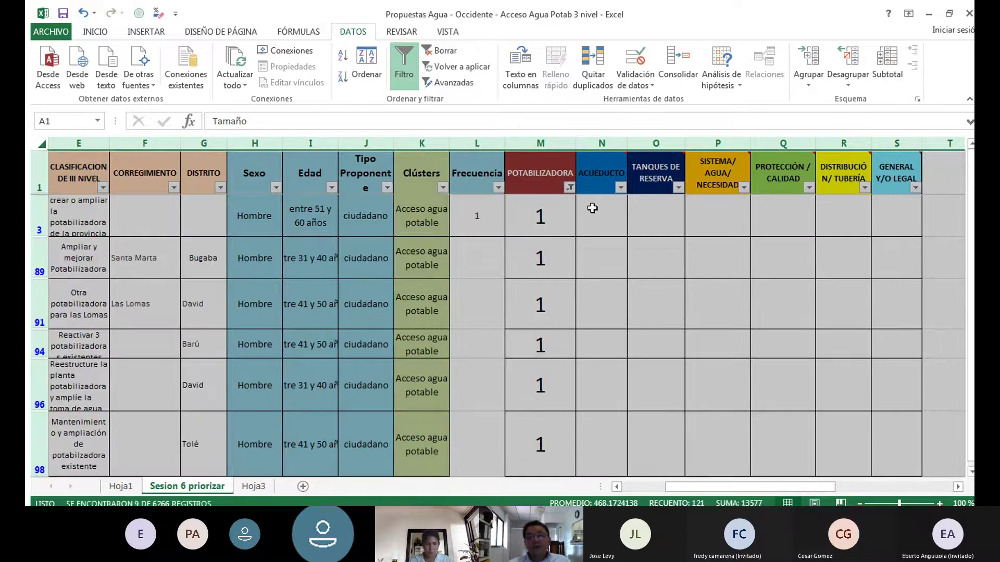
Review the descriptions of the filtered POTABILIZADORA proposals and the districts available in the DISTRITO filter, leaving its selection unchanged
{"action": "left_click_drag", "start_coordinate": [709, 490], "coordinate": [664, 492]}
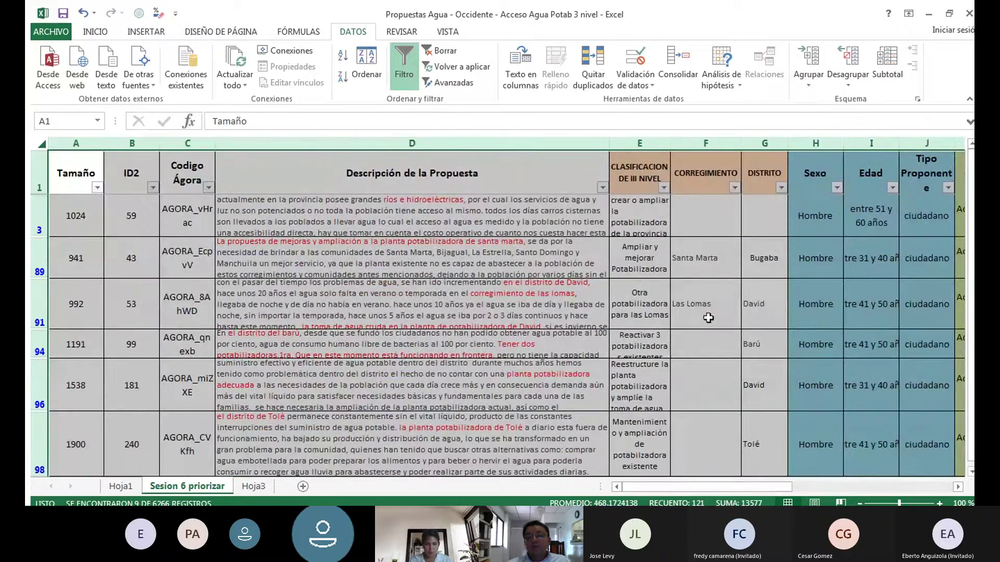
{"action": "left_click", "coordinate": [779, 187]}
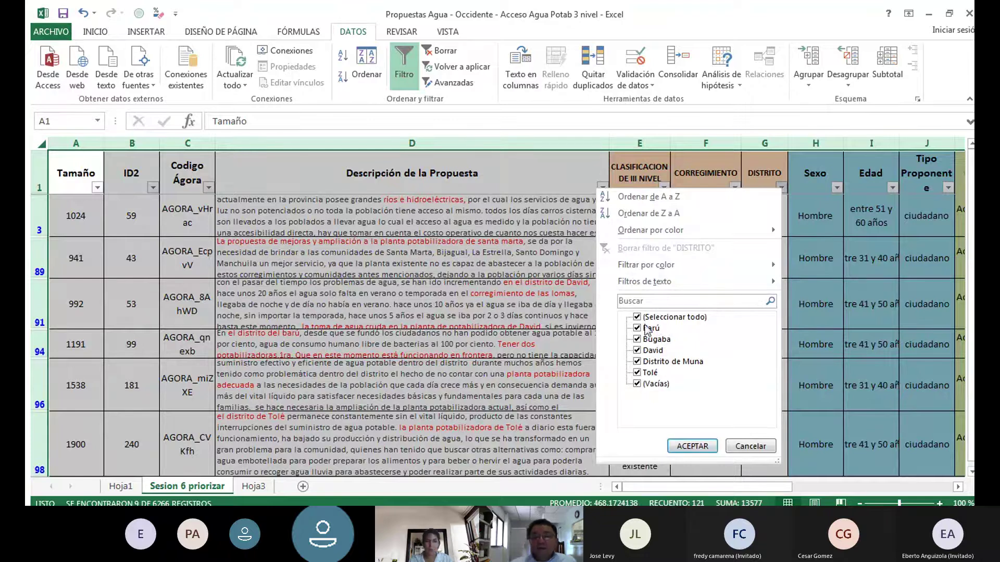
{"action": "left_click", "coordinate": [700, 448]}
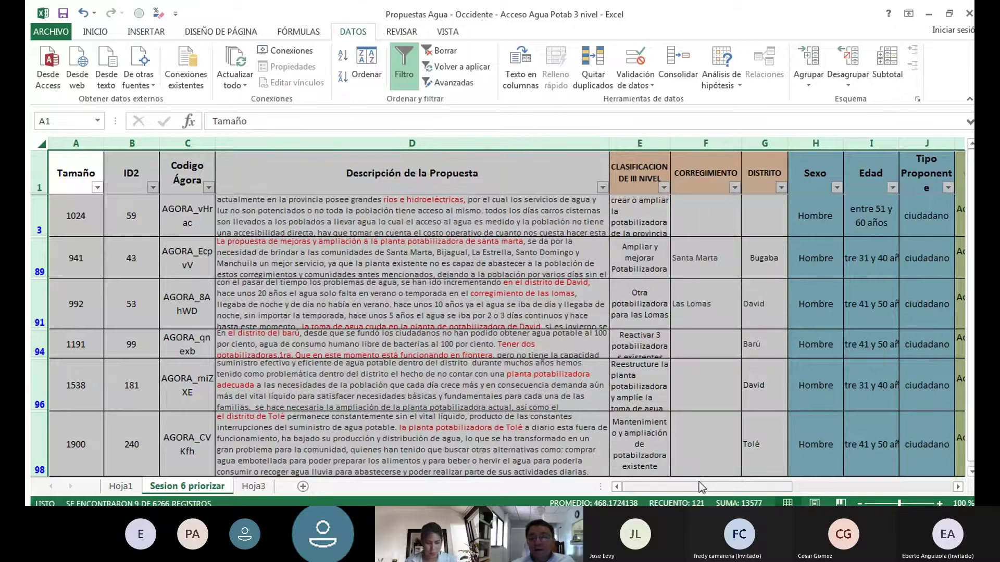
{"action": "left_click_drag", "start_coordinate": [701, 487], "coordinate": [738, 479]}
{"action": "left_click_drag", "start_coordinate": [728, 480], "coordinate": [717, 482]}
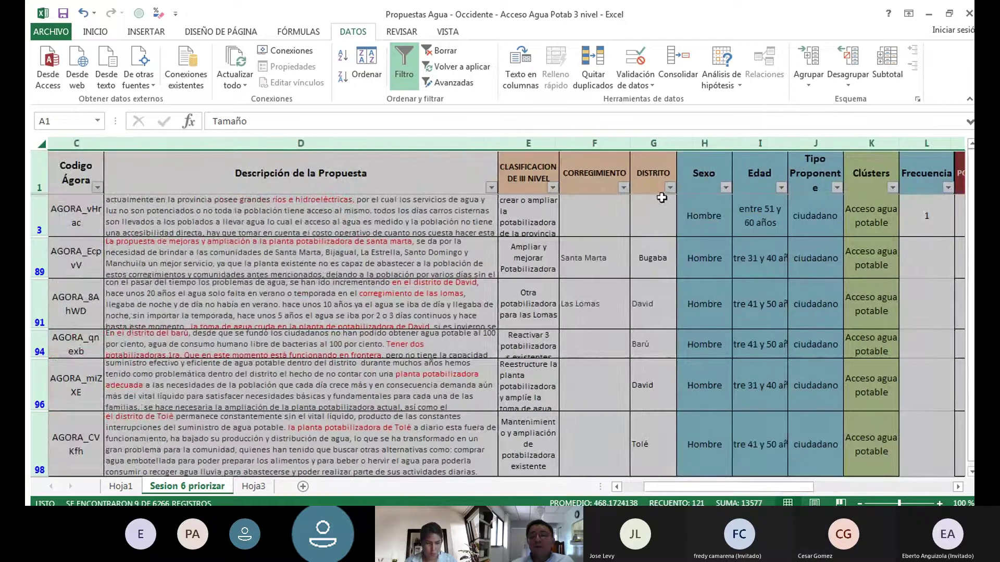
{"action": "left_click", "coordinate": [668, 188]}
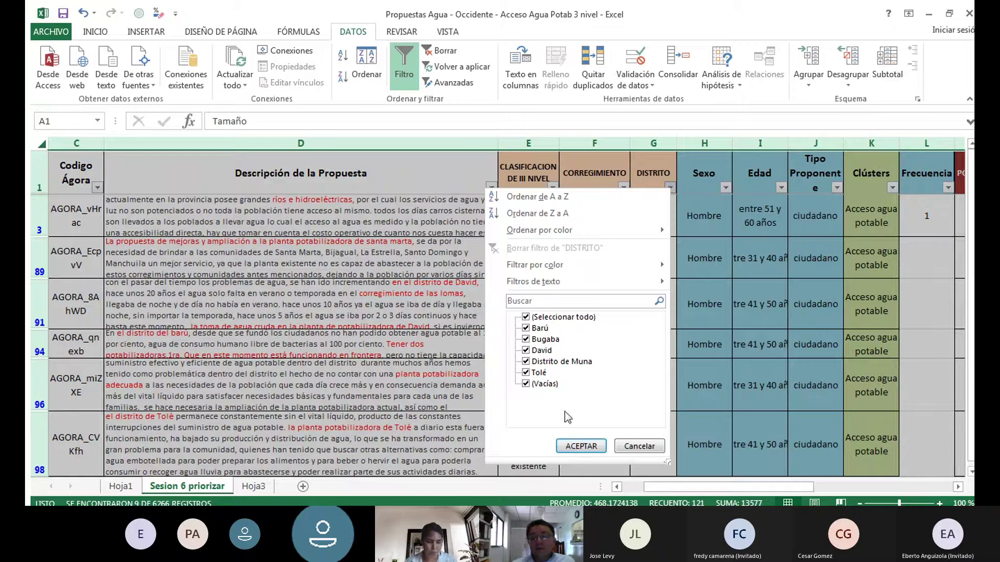
{"action": "left_click", "coordinate": [577, 448]}
Show all values in the POTABILIZADORA column again and check which values the ACUEDUCTO column offers for filtering
{"action": "left_click_drag", "start_coordinate": [728, 487], "coordinate": [760, 486]}
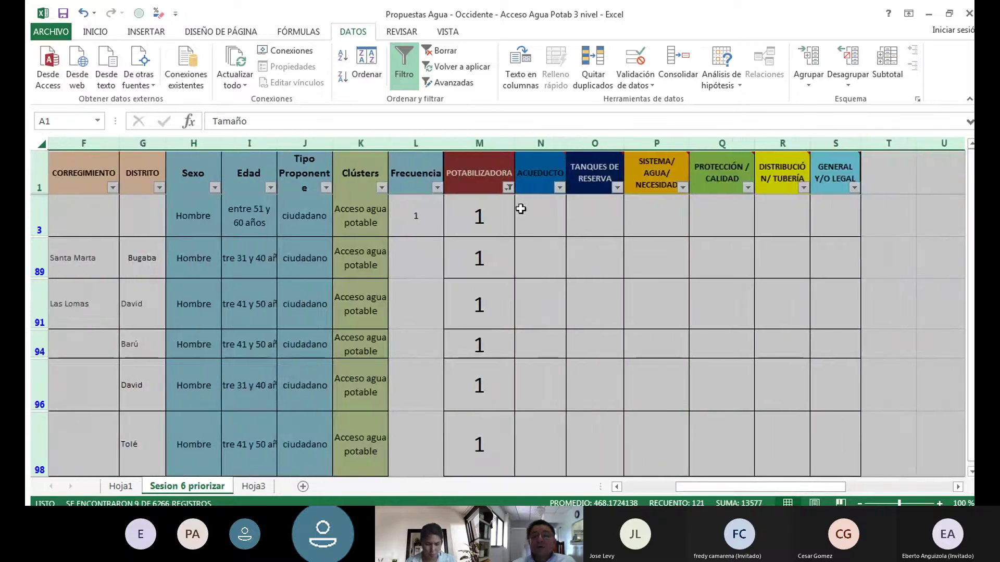
{"action": "left_click", "coordinate": [507, 188]}
{"action": "left_click", "coordinate": [364, 317]}
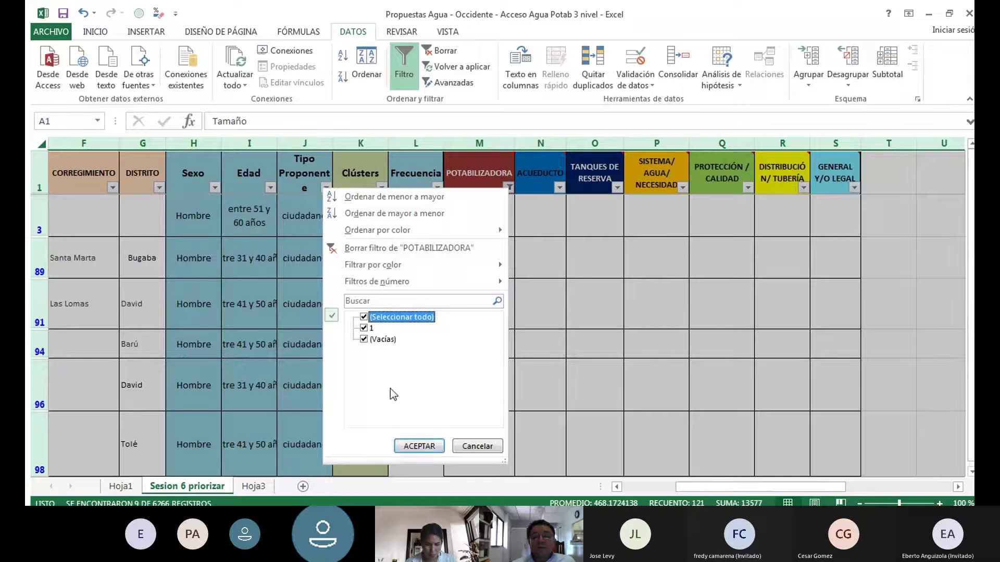
{"action": "left_click", "coordinate": [420, 443]}
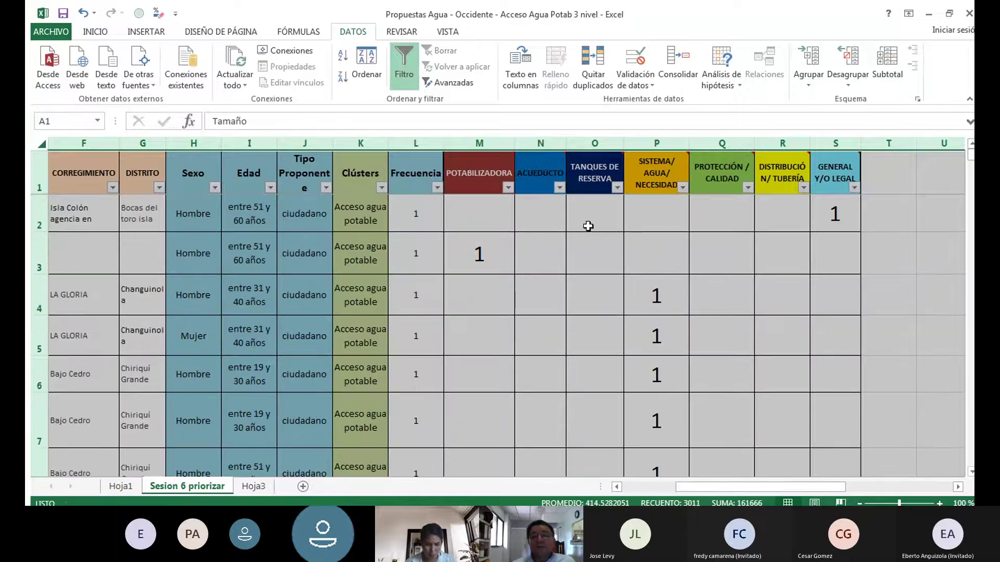
{"action": "left_click", "coordinate": [559, 188]}
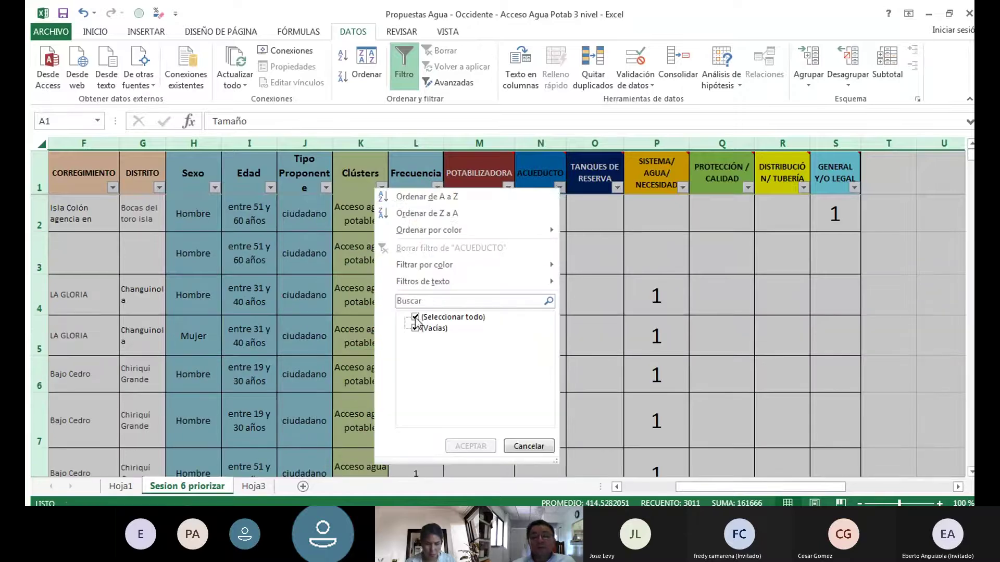
{"action": "left_click", "coordinate": [596, 200]}
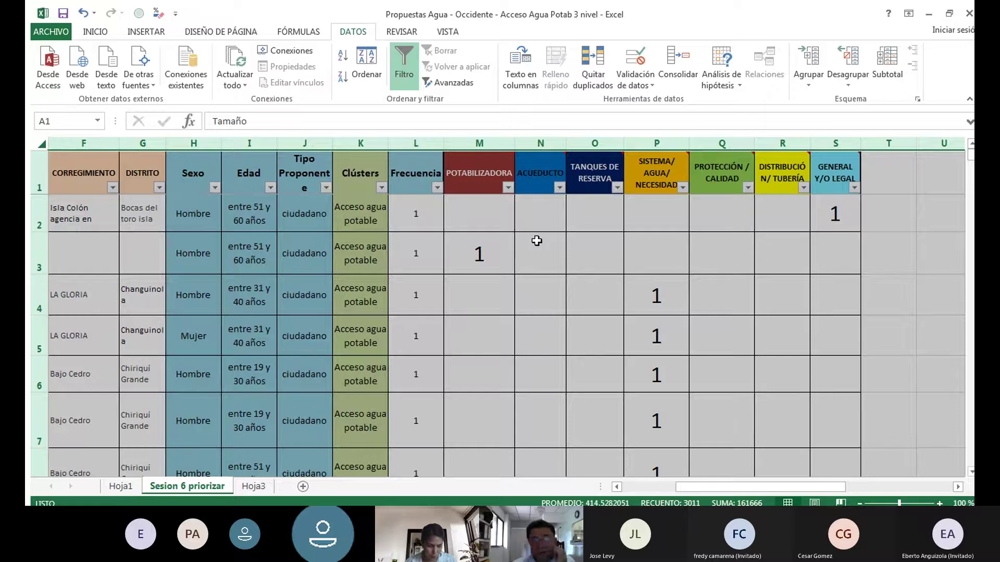
{"action": "left_click", "coordinate": [585, 203]}
Filter the TANQUES DE RESERVA column to show only the rows marked 1 and review the matching proposal
{"action": "left_click", "coordinate": [618, 188]}
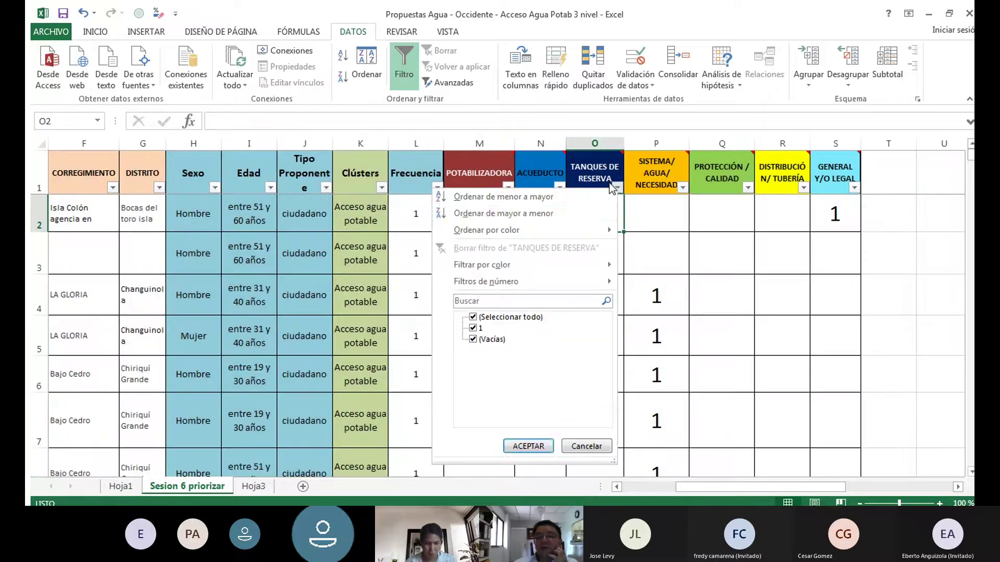
{"action": "left_click", "coordinate": [473, 317]}
{"action": "left_click", "coordinate": [473, 328]}
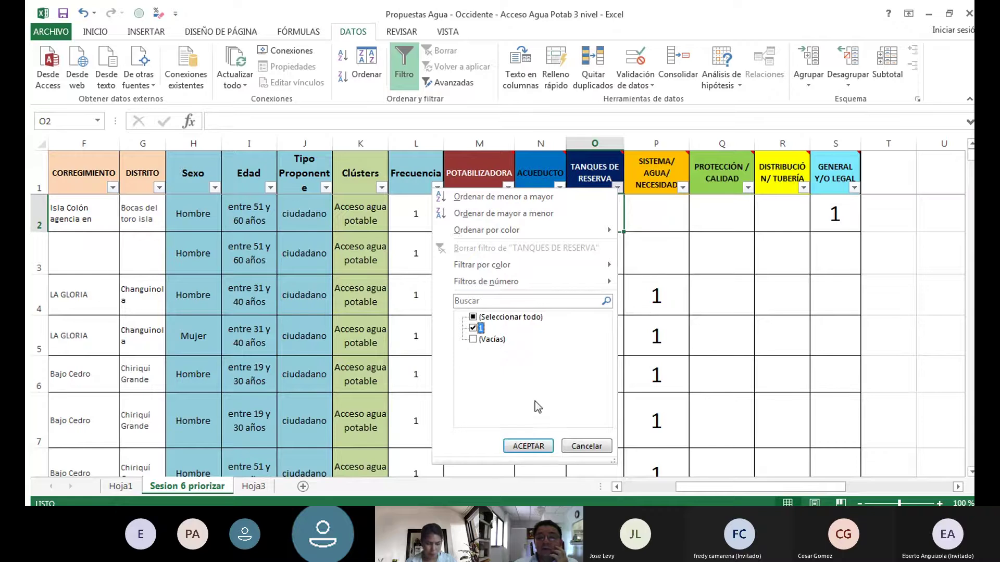
{"action": "left_click", "coordinate": [529, 446]}
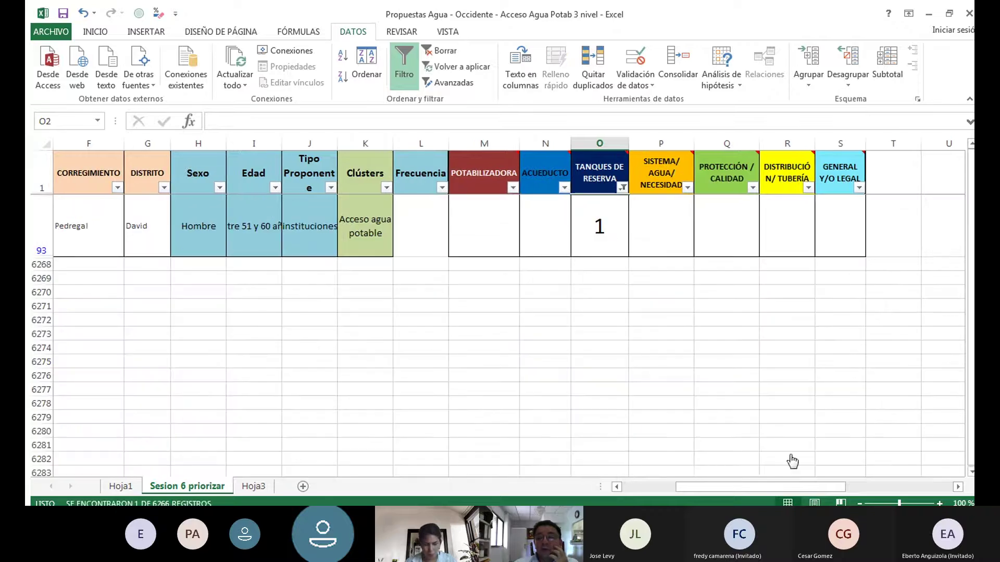
{"action": "mouse_move", "coordinate": [732, 487]}
{"action": "left_mouse_down"}
{"action": "mouse_move", "coordinate": [641, 479]}
{"action": "mouse_move", "coordinate": [738, 473]}
{"action": "left_mouse_up"}
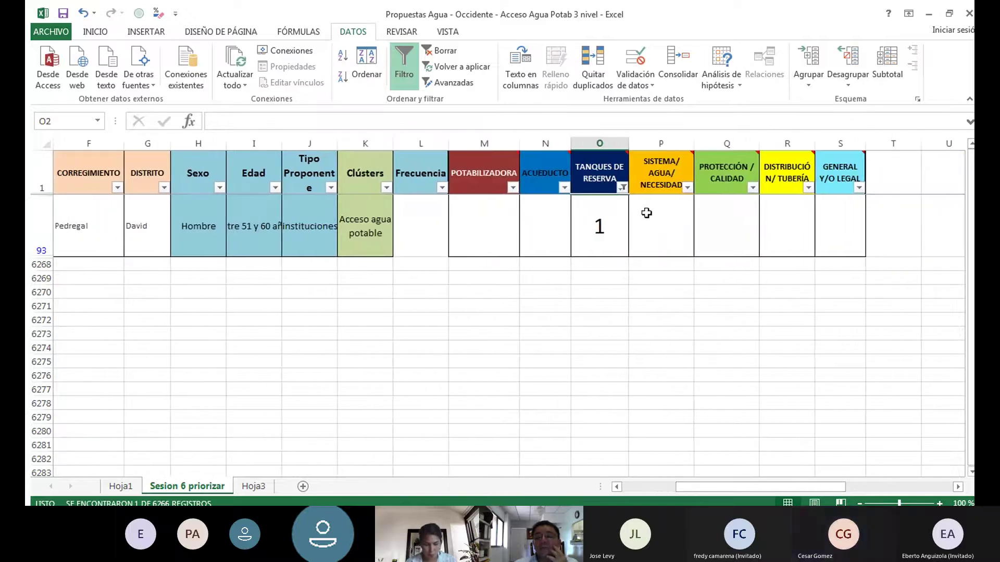
Show all values in TANQUES DE RESERVA again and filter SISTEMA/ AGUA/ NECESIDAD to only the rows marked 1
{"action": "left_click", "coordinate": [623, 187]}
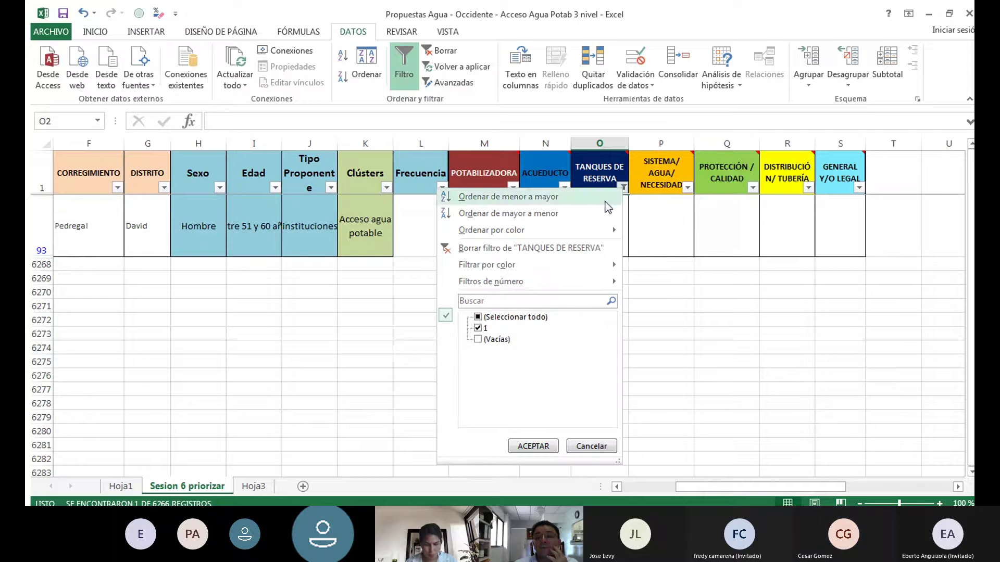
{"action": "left_click", "coordinate": [478, 317]}
{"action": "left_click", "coordinate": [532, 446]}
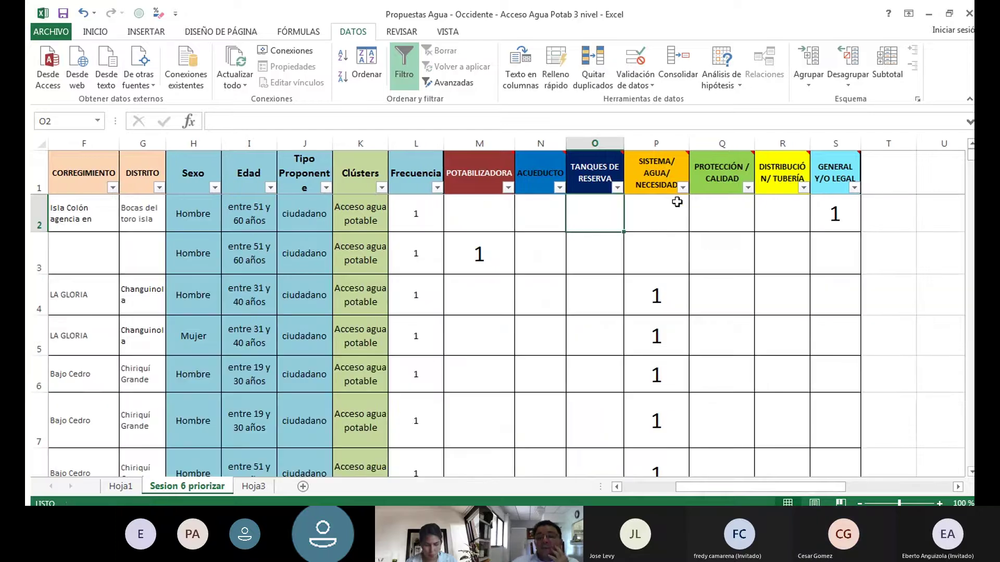
{"action": "left_click", "coordinate": [682, 187]}
{"action": "left_click", "coordinate": [538, 316]}
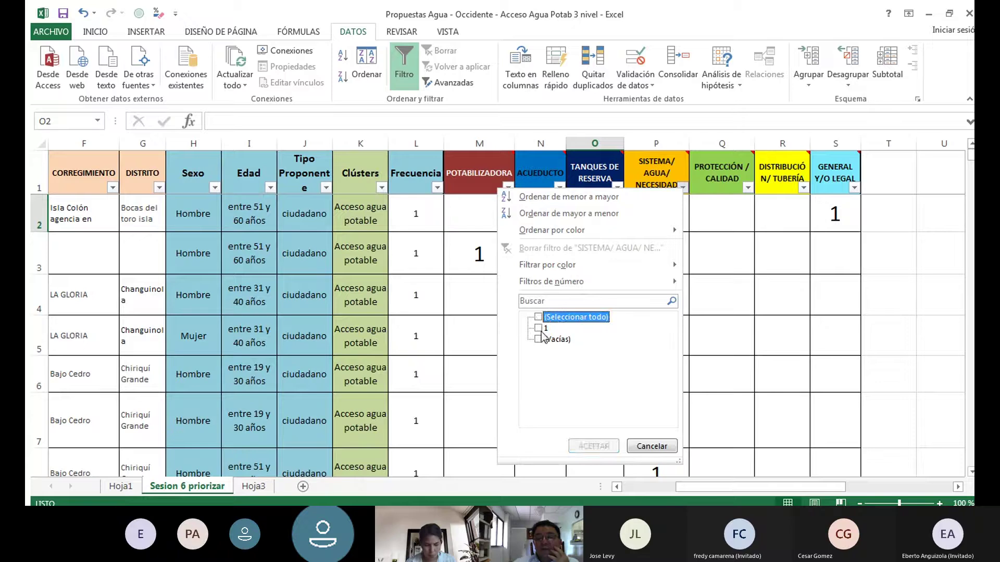
{"action": "left_click", "coordinate": [539, 328]}
{"action": "left_click", "coordinate": [594, 446]}
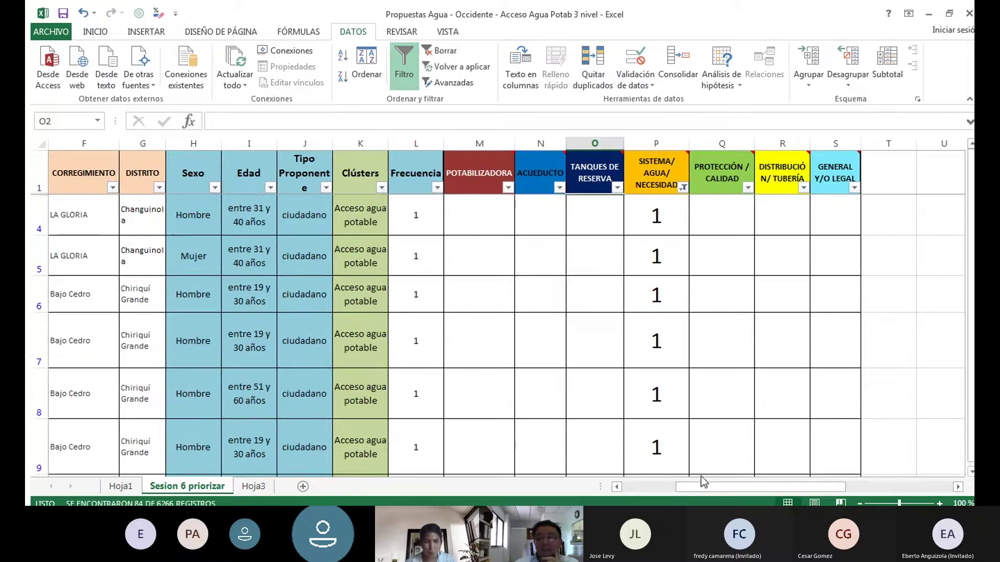
Examine the DISTRITO and CORREGIMIENTO values of the filtered SISTEMA/ AGUA/ NECESIDAD proposals, keeping all of them selected
{"action": "left_click_drag", "start_coordinate": [703, 490], "coordinate": [671, 487]}
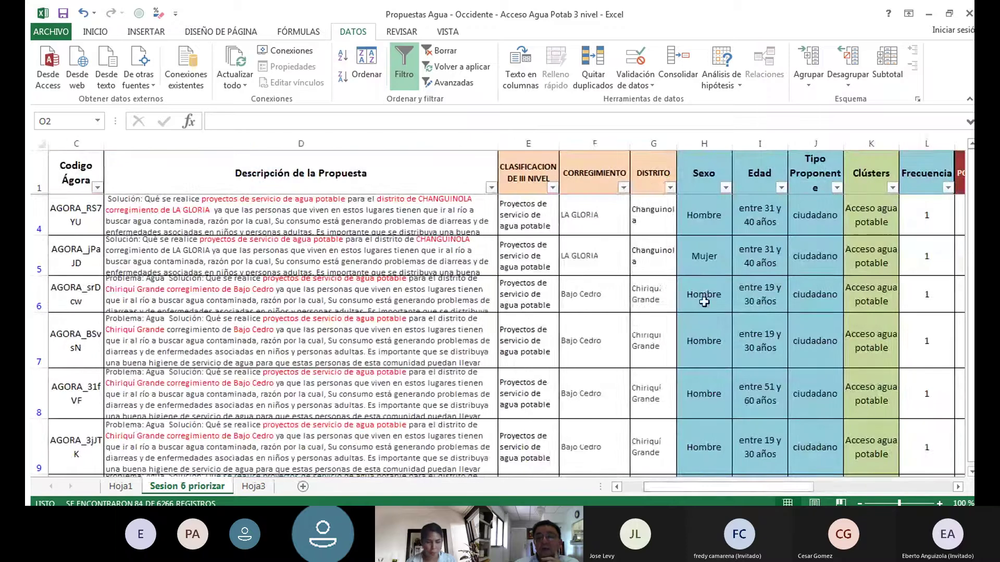
{"action": "left_click", "coordinate": [669, 187]}
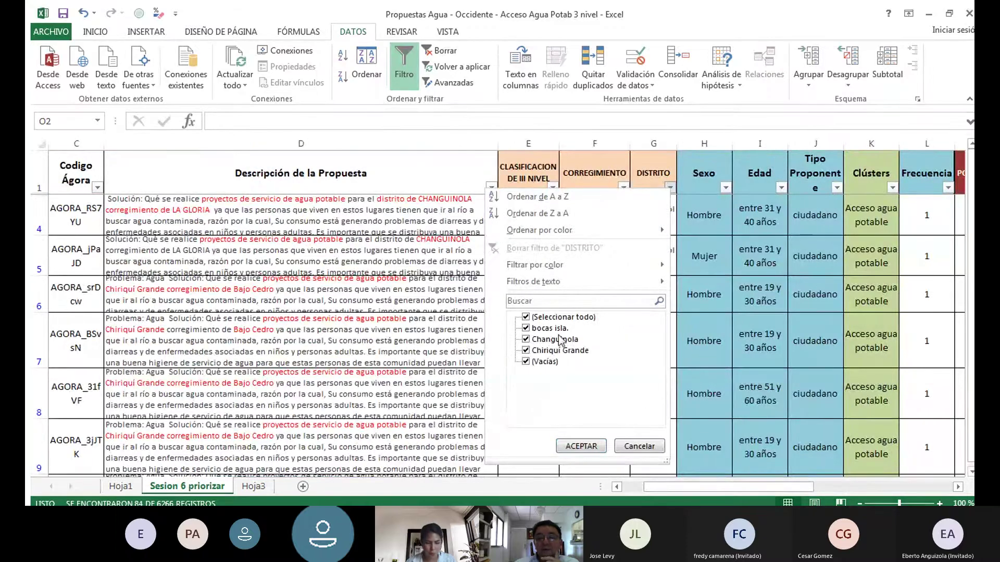
{"action": "left_click", "coordinate": [581, 448]}
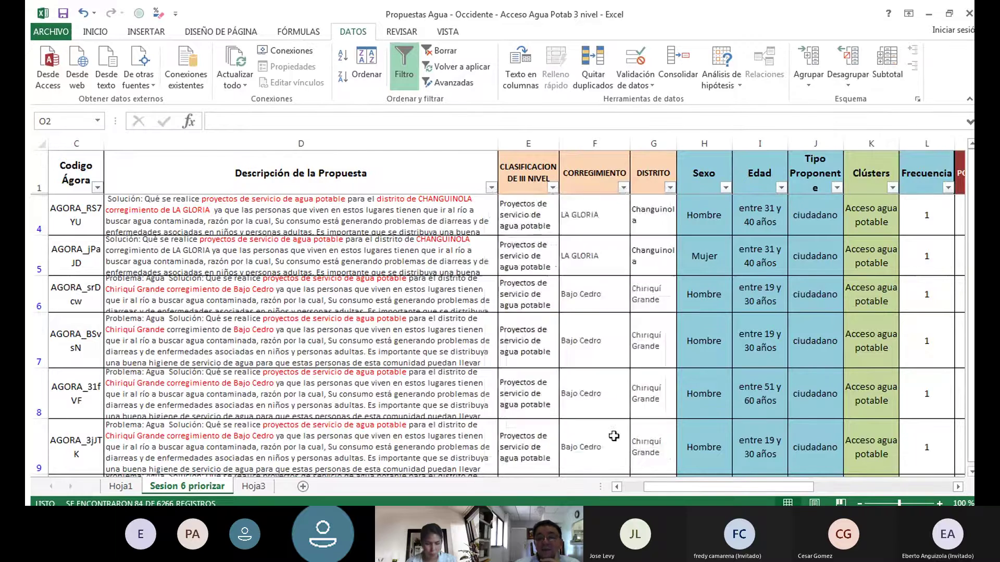
{"action": "left_click", "coordinate": [623, 187]}
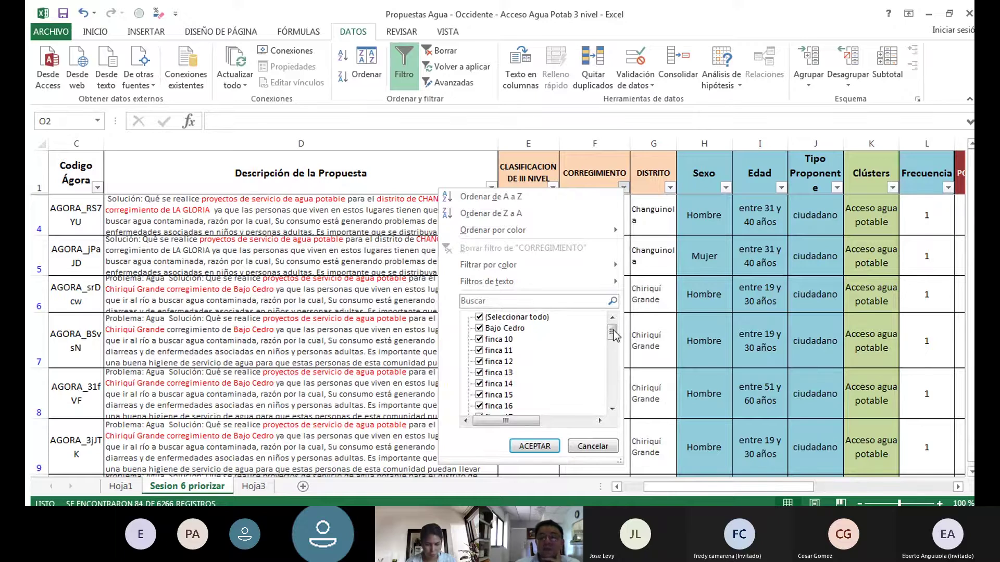
{"action": "mouse_move", "coordinate": [613, 334]}
{"action": "left_mouse_down"}
{"action": "mouse_move", "coordinate": [614, 396]}
{"action": "mouse_move", "coordinate": [613, 333]}
{"action": "left_mouse_up"}
{"action": "left_click", "coordinate": [544, 446]}
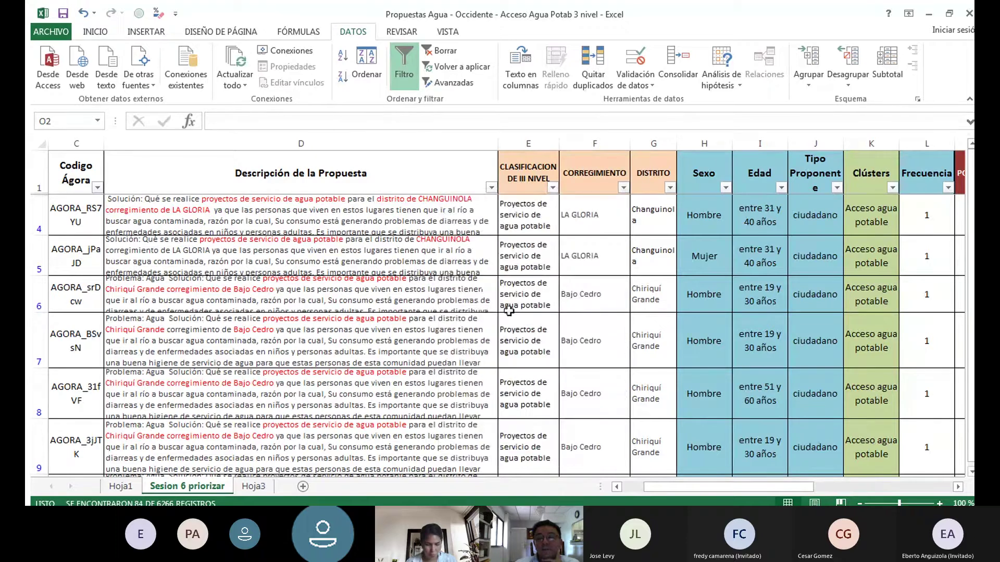
Show all values in SISTEMA/ AGUA/ NECESIDAD again and check which values the PROTECCIÓN / CALIDAD column offers for filtering
{"action": "left_click_drag", "start_coordinate": [690, 488], "coordinate": [712, 484]}
{"action": "left_click", "coordinate": [683, 188]}
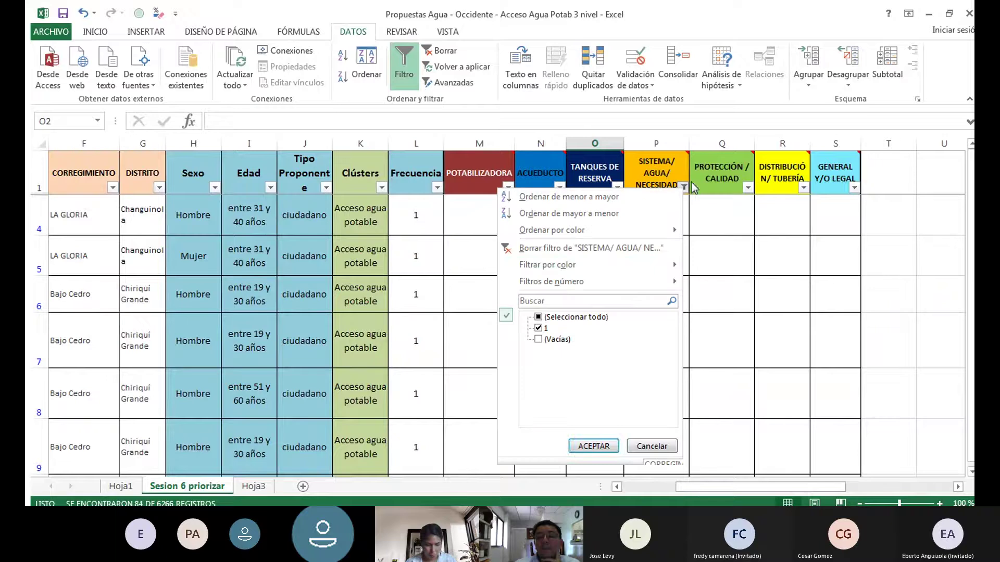
{"action": "left_click", "coordinate": [538, 316]}
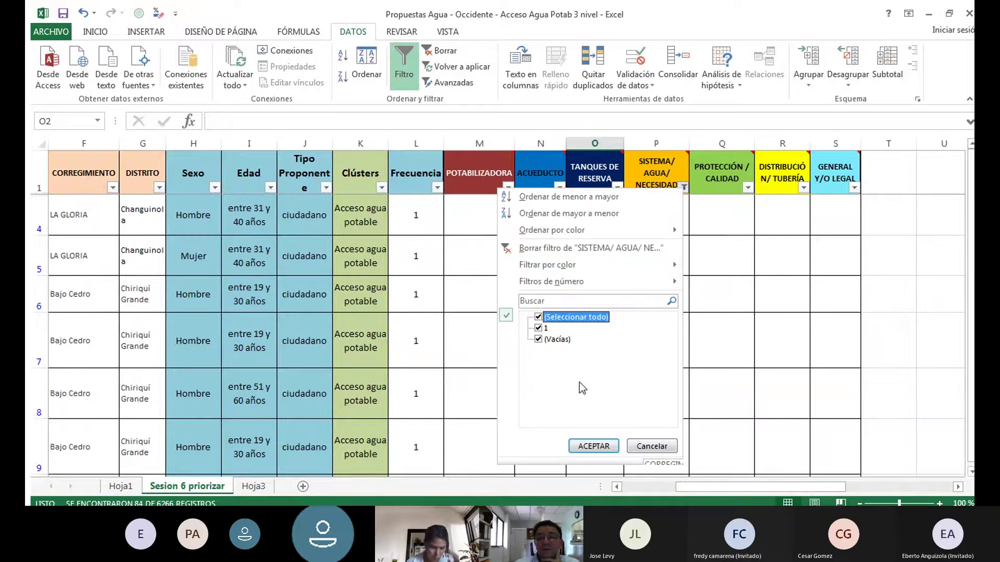
{"action": "left_click", "coordinate": [593, 447]}
{"action": "left_click", "coordinate": [747, 187]}
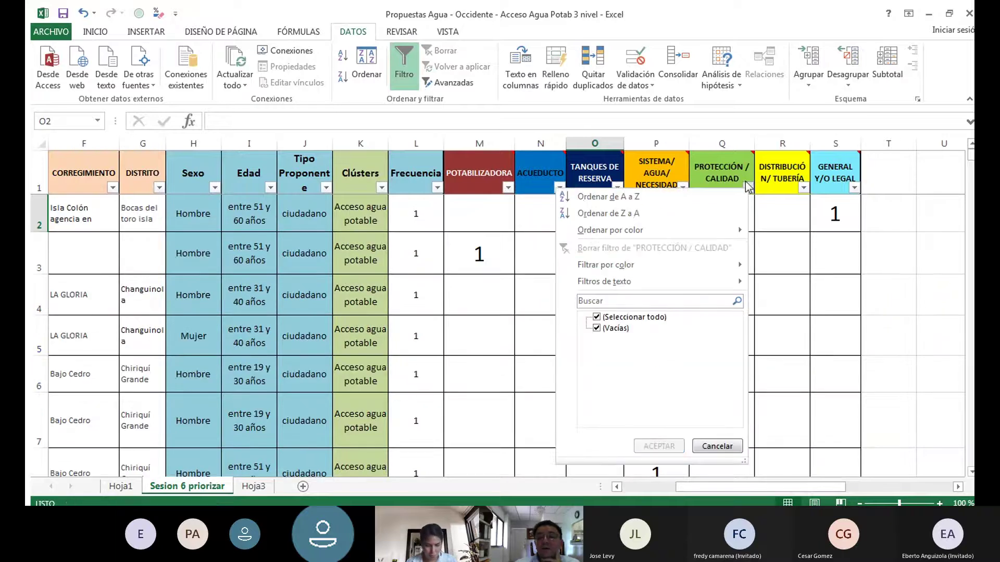
{"action": "left_click", "coordinate": [804, 190]}
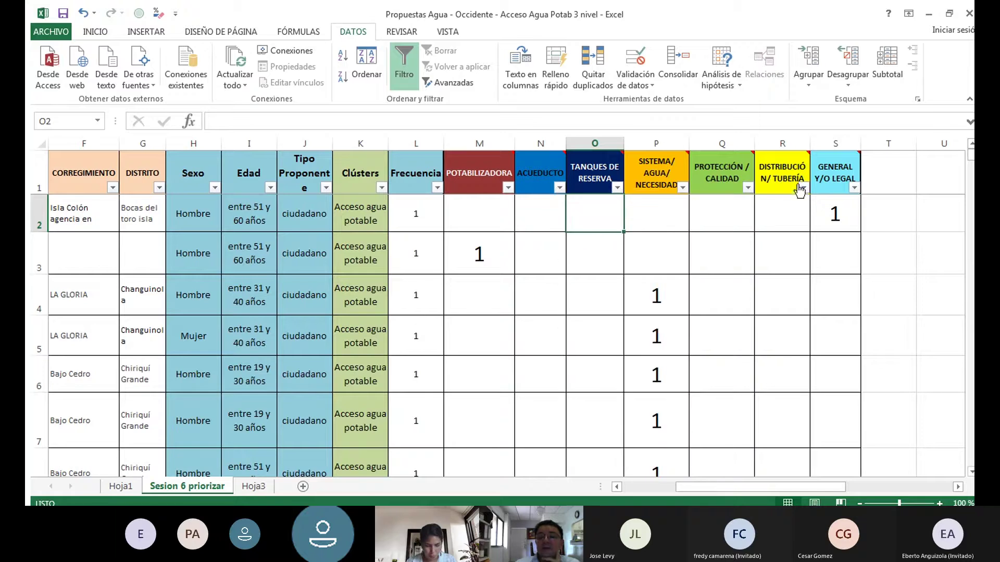
Filter the DISTRIBUCIÓN/ TUBERÍA column to show only the rows marked 1 and review the matching proposal
{"action": "left_click", "coordinate": [802, 187]}
{"action": "left_click", "coordinate": [659, 318]}
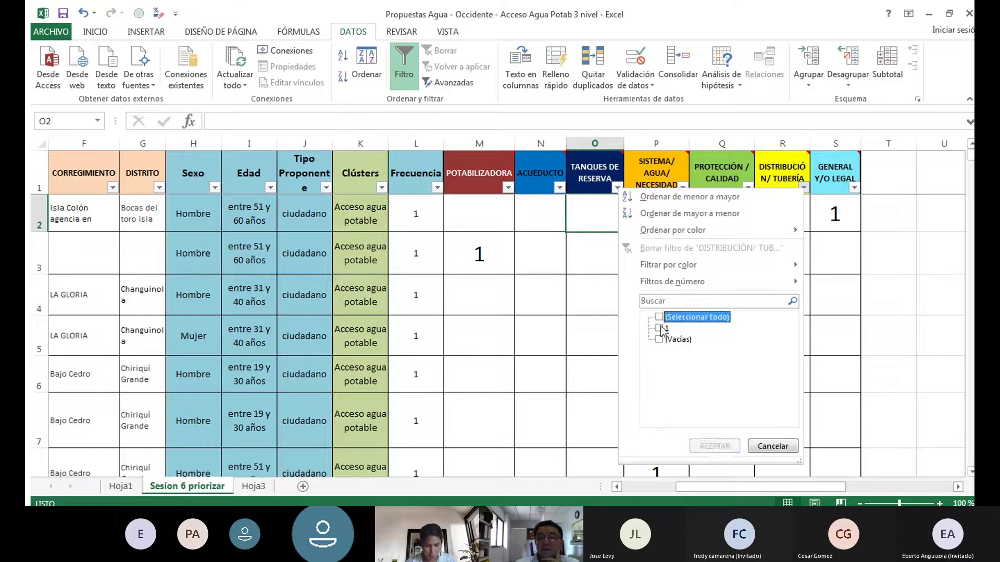
{"action": "left_click", "coordinate": [660, 328]}
{"action": "left_click", "coordinate": [713, 447]}
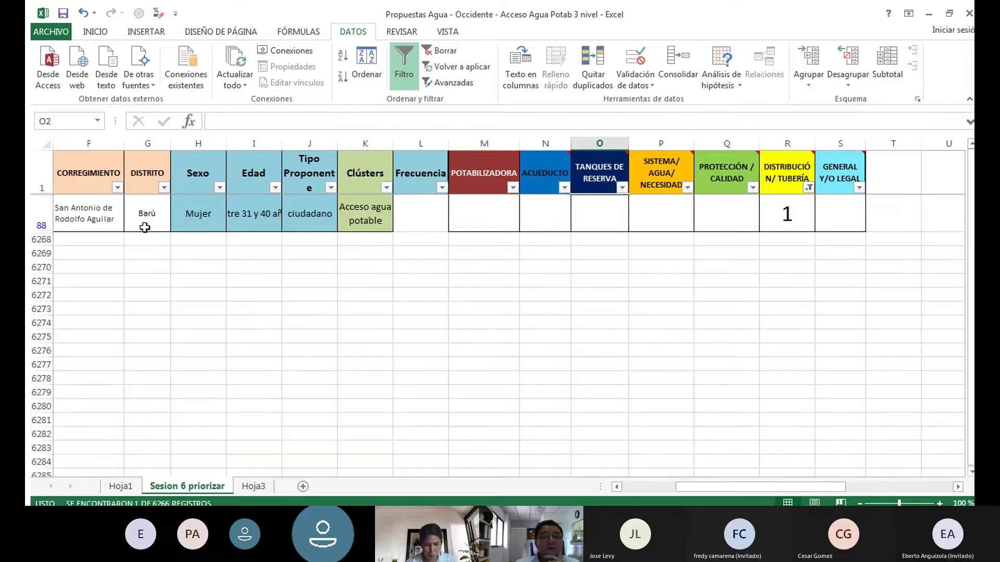
{"action": "left_click_drag", "start_coordinate": [683, 487], "coordinate": [629, 487]}
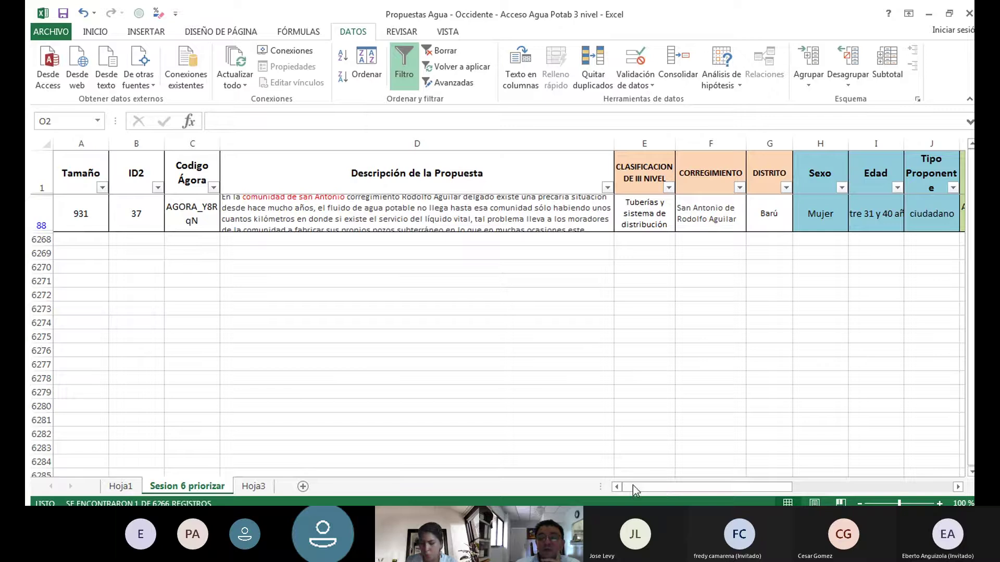
{"action": "left_click_drag", "start_coordinate": [633, 486], "coordinate": [750, 481]}
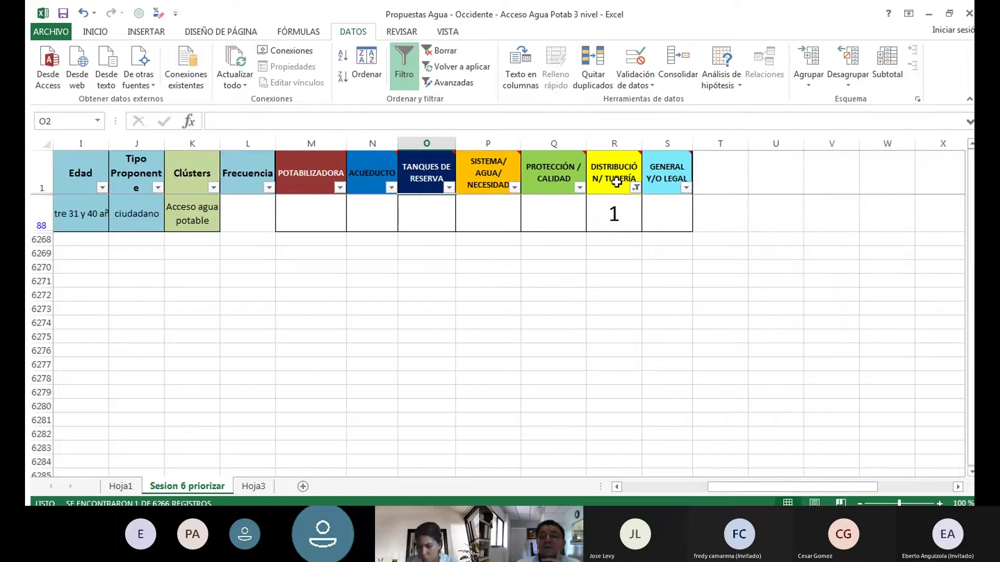
Show all values in DISTRIBUCIÓN/ TUBERÍA again and filter GENERAL Y/O LEGAL to only the rows marked 1
{"action": "left_click", "coordinate": [636, 187]}
{"action": "left_click", "coordinate": [492, 317]}
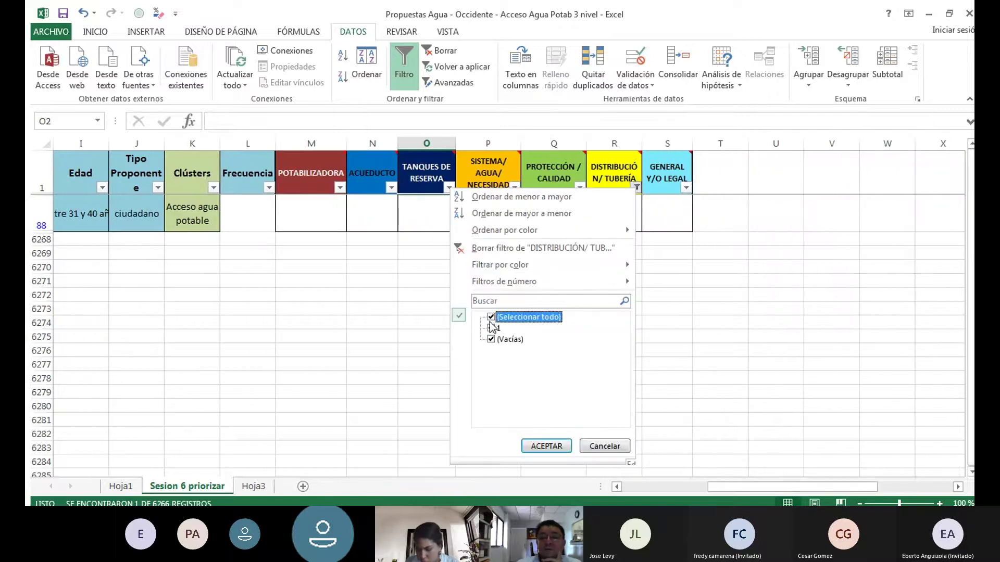
{"action": "left_click", "coordinate": [545, 446]}
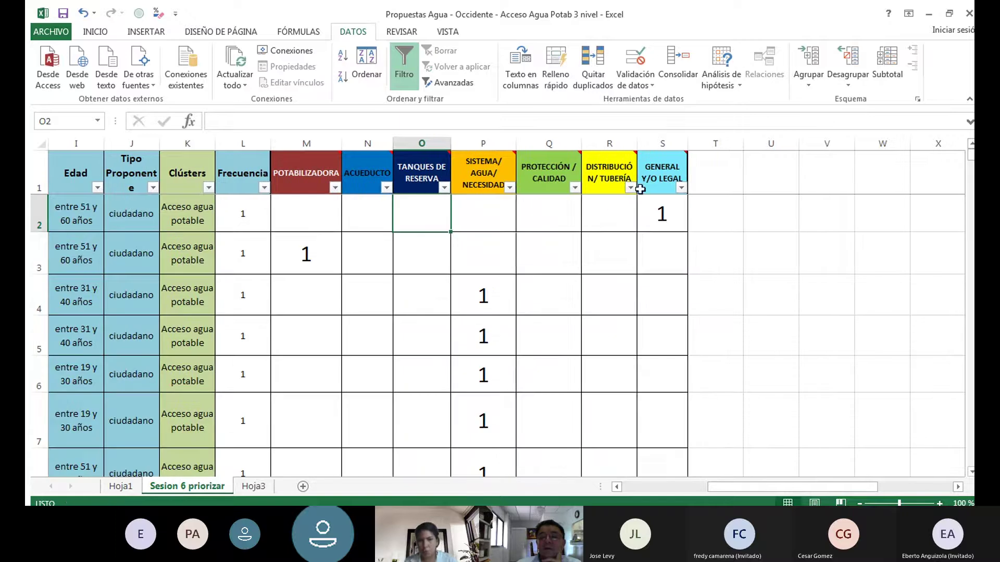
{"action": "left_click", "coordinate": [680, 188]}
{"action": "left_click", "coordinate": [536, 317]}
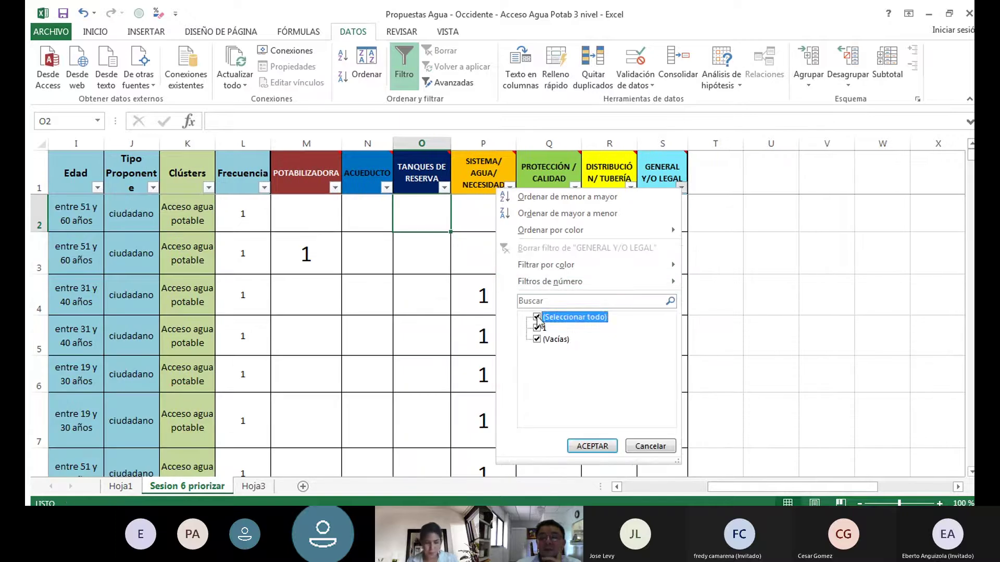
{"action": "left_click", "coordinate": [536, 328]}
{"action": "left_click", "coordinate": [592, 446]}
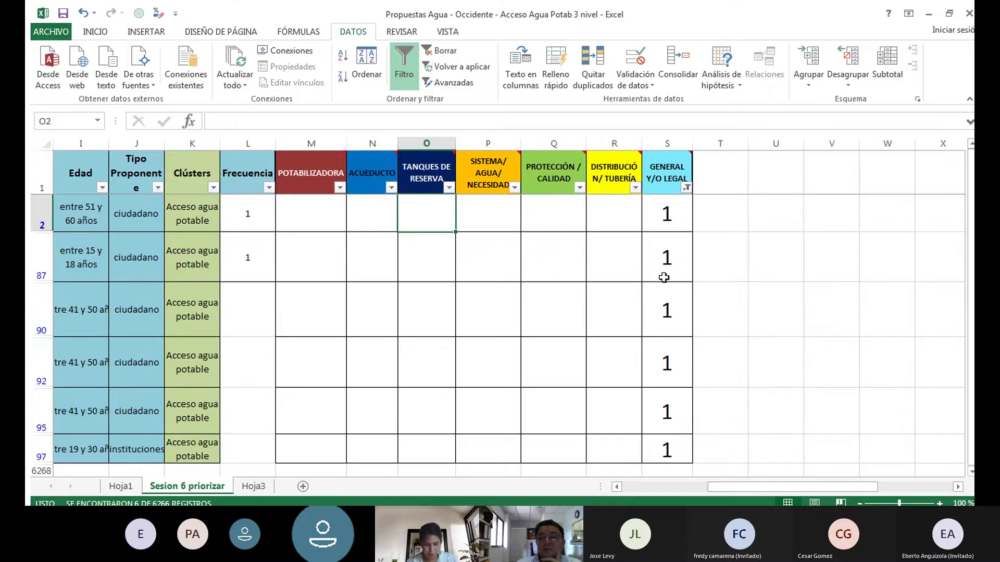
Examine the DISTRITO, CORREGIMIENTO and CLASIFICACION DE III NIVEL entries of the filtered GENERAL Y/O LEGAL proposals
{"action": "left_click_drag", "start_coordinate": [729, 487], "coordinate": [638, 486]}
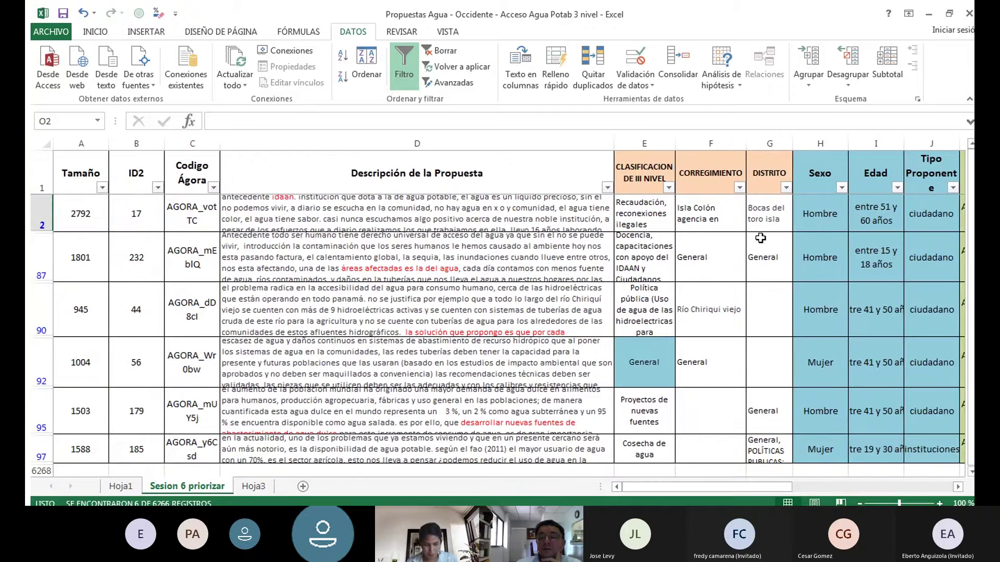
{"action": "left_click_drag", "start_coordinate": [697, 486], "coordinate": [720, 480]}
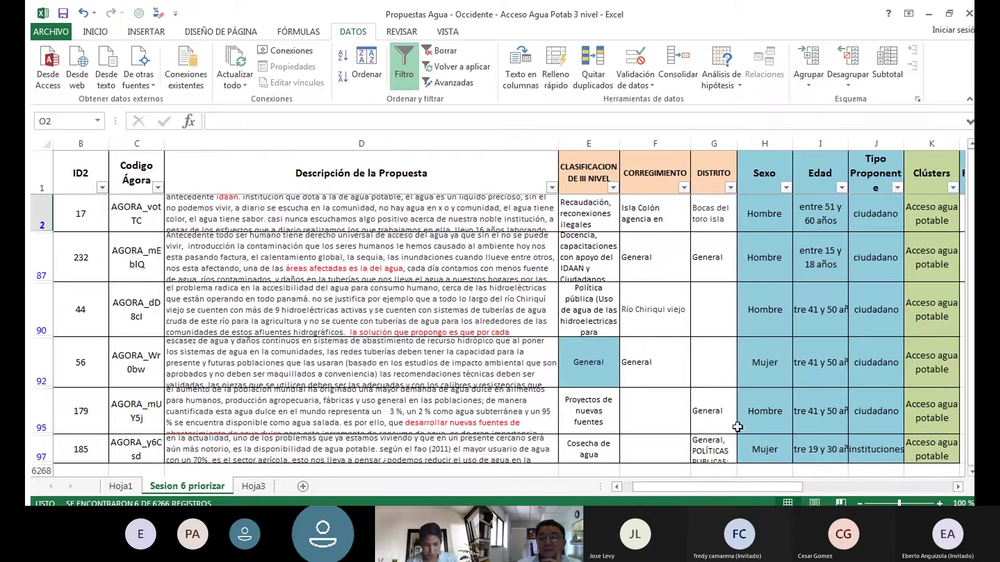
{"action": "left_click", "coordinate": [714, 446]}
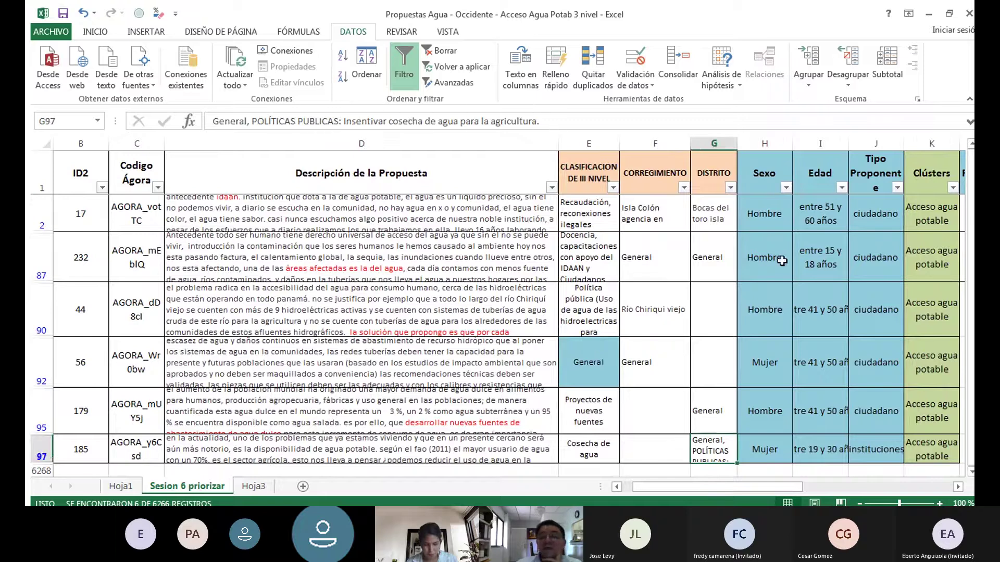
{"action": "left_click", "coordinate": [721, 209]}
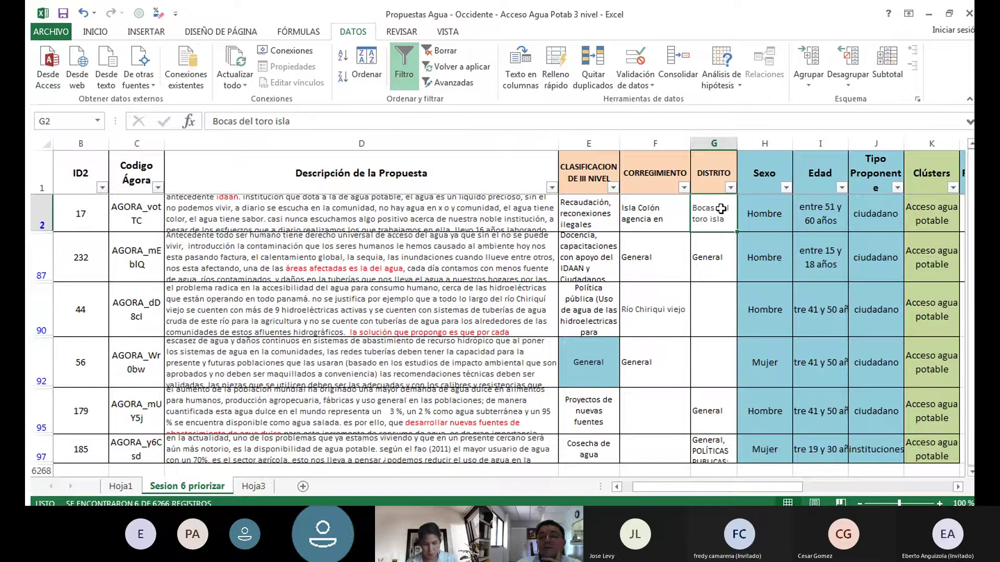
{"action": "left_click", "coordinate": [253, 203]}
{"action": "left_click", "coordinate": [574, 208]}
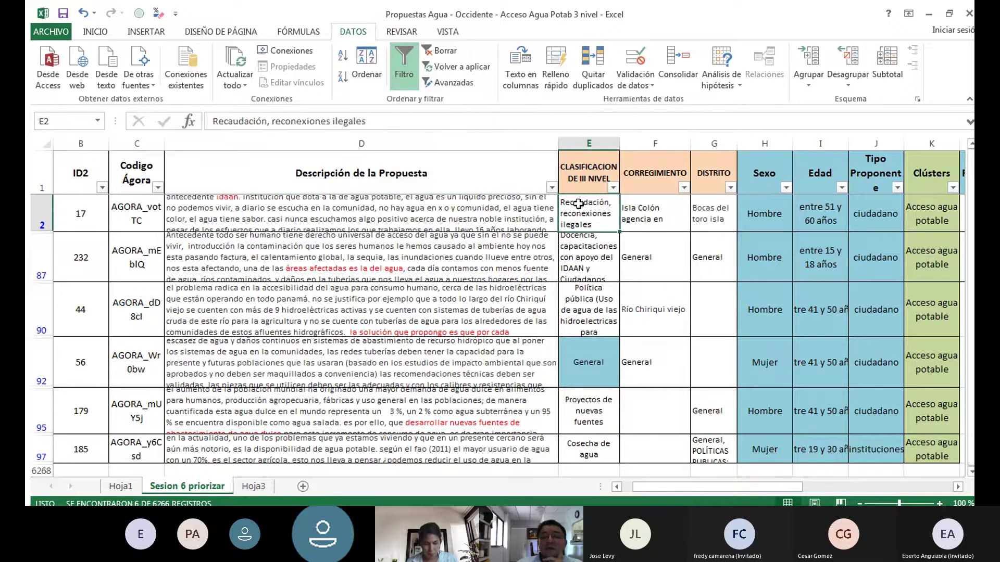
{"action": "left_click", "coordinate": [712, 256]}
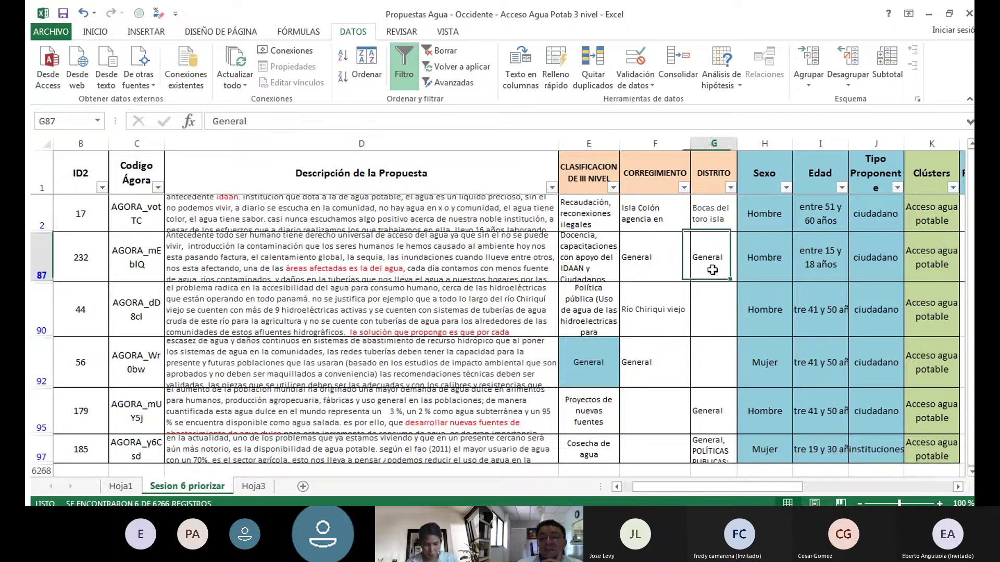
{"action": "left_click", "coordinate": [583, 248]}
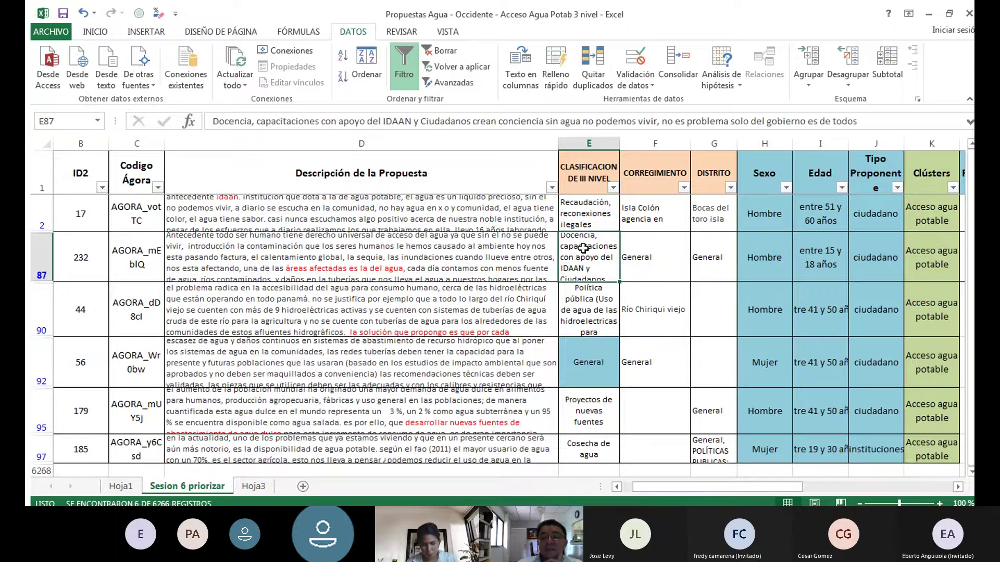
{"action": "left_click", "coordinate": [592, 301]}
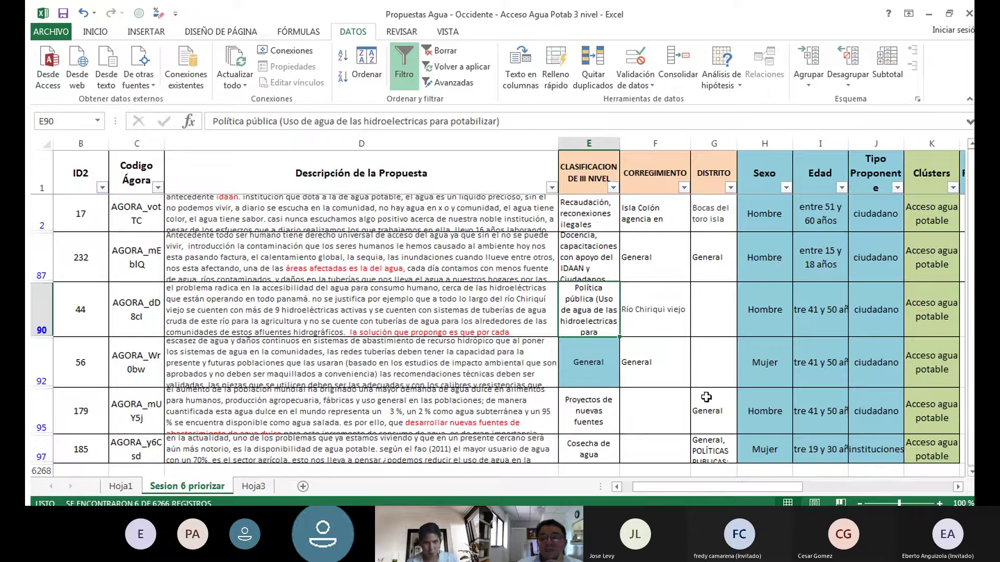
{"action": "left_click", "coordinate": [589, 394]}
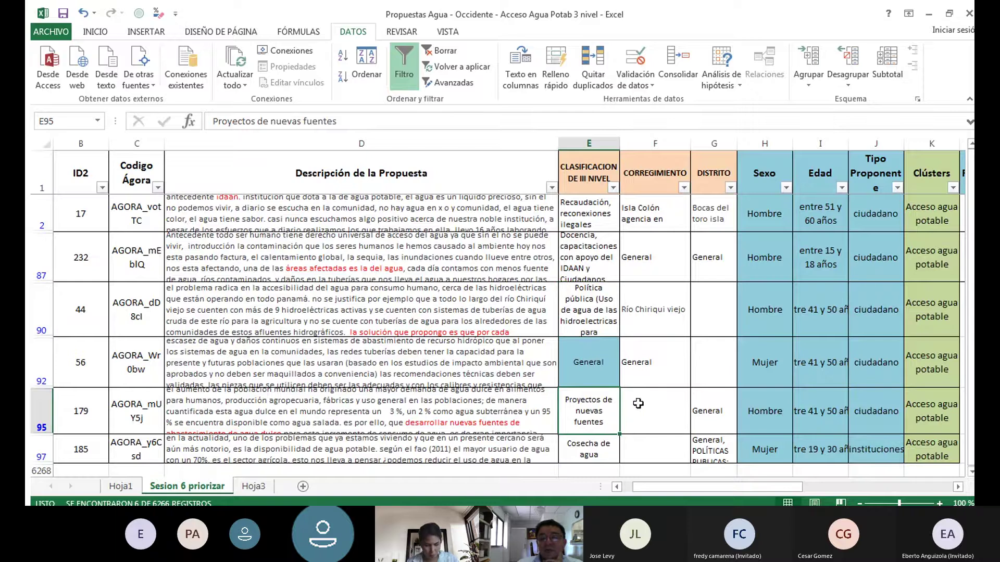
{"action": "left_click", "coordinate": [595, 445]}
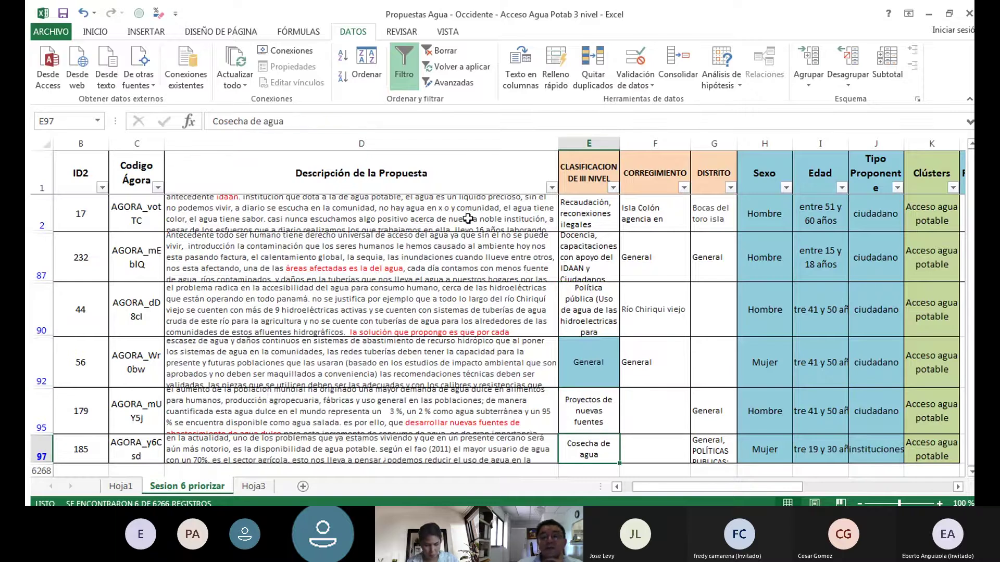
Remove the filter on GENERAL Y/O LEGAL so that all its values are included again
{"action": "left_click_drag", "start_coordinate": [662, 484], "coordinate": [740, 469]}
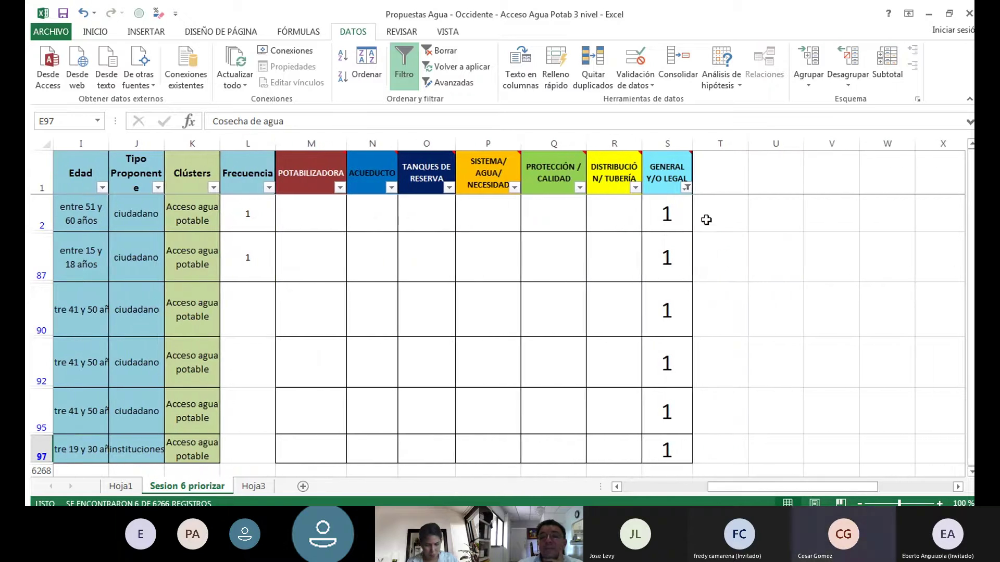
{"action": "left_click", "coordinate": [686, 187]}
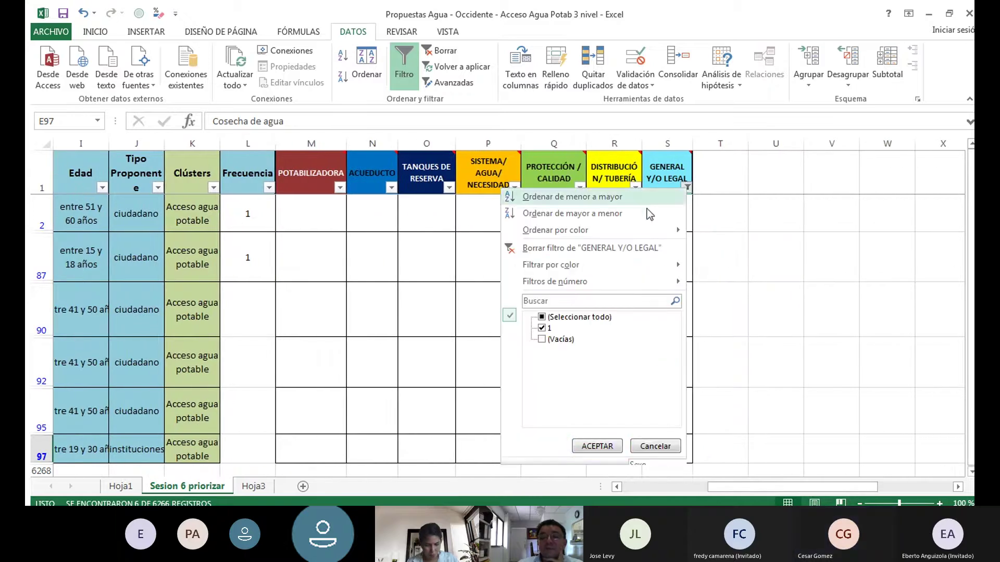
{"action": "left_click", "coordinate": [542, 317]}
{"action": "left_click", "coordinate": [596, 446]}
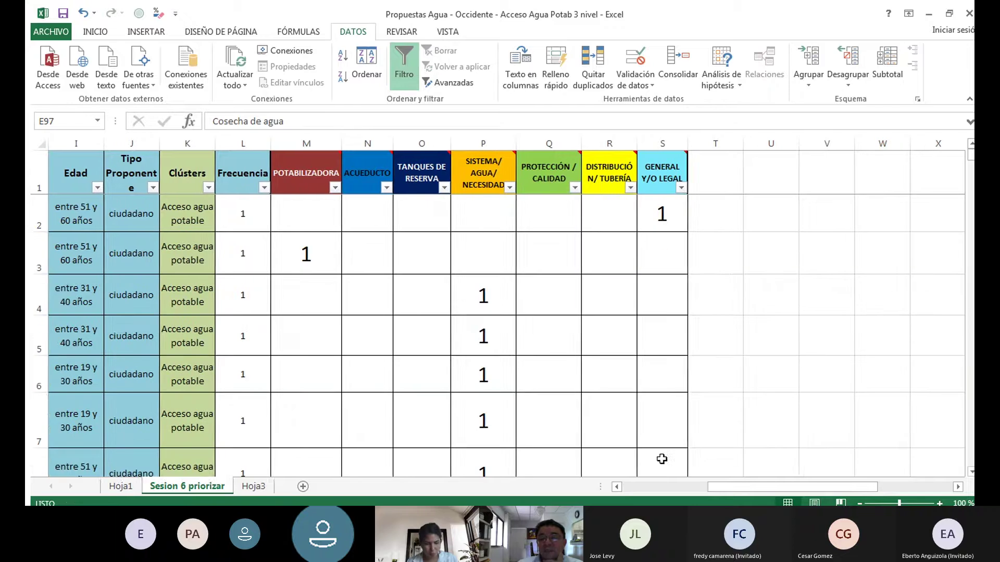
Check the first columns of Sesion 6 priorizar against the Hoja1 sheet, including its province column, and return to Sesion 6 priorizar
{"action": "left_click_drag", "start_coordinate": [710, 484], "coordinate": [625, 483]}
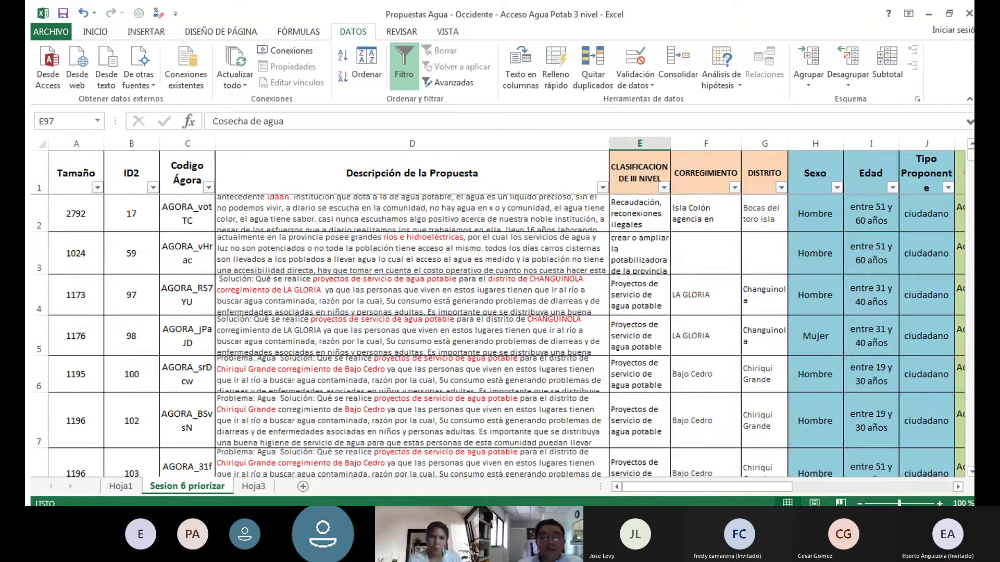
{"action": "left_click", "coordinate": [254, 482]}
{"action": "left_click", "coordinate": [122, 486]}
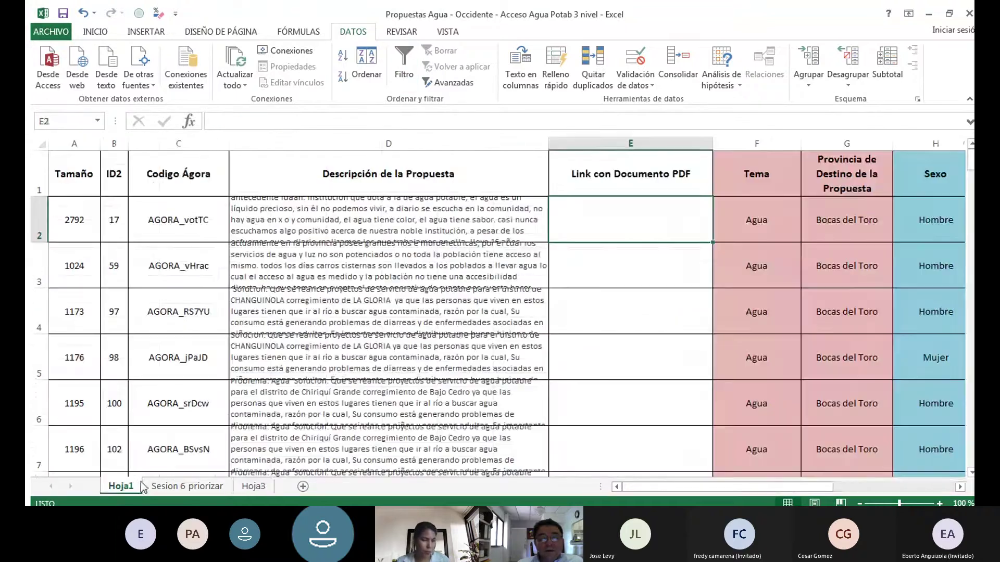
{"action": "left_click", "coordinate": [183, 487]}
Try filtering the POTABILIZADORA column to only the rows marked 1, and undo that filter
{"action": "left_click_drag", "start_coordinate": [672, 486], "coordinate": [739, 469]}
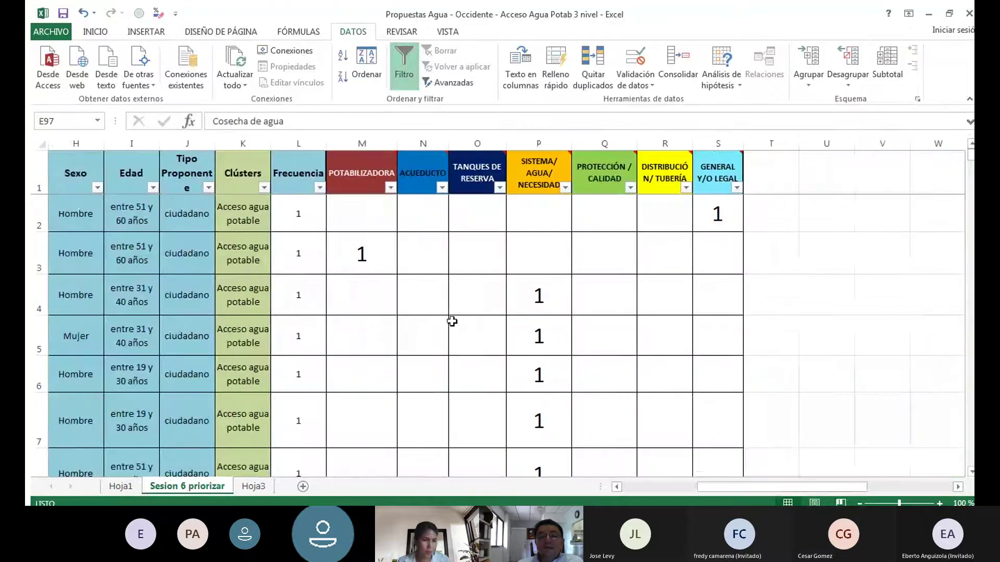
{"action": "left_click", "coordinate": [352, 239]}
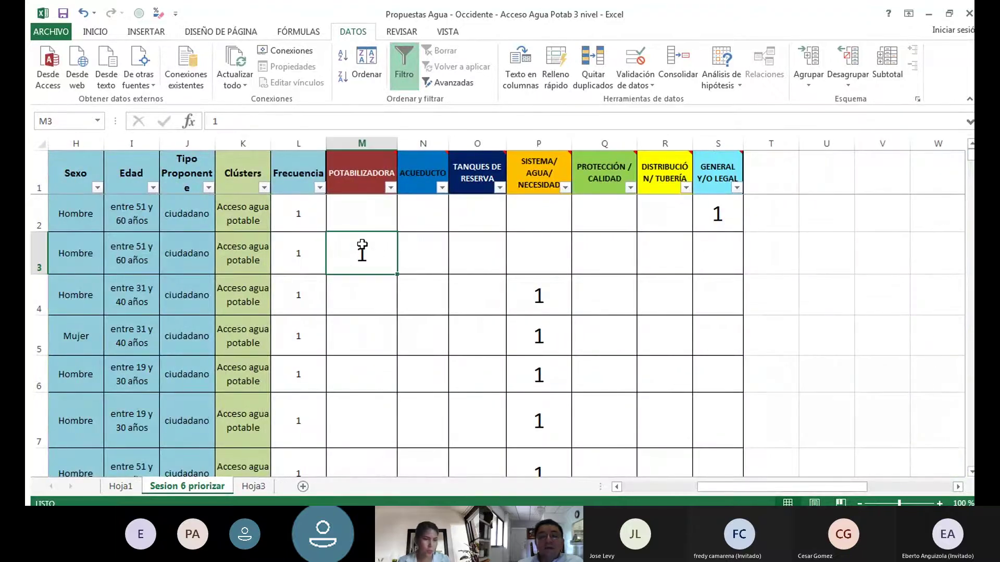
{"action": "left_click", "coordinate": [390, 188]}
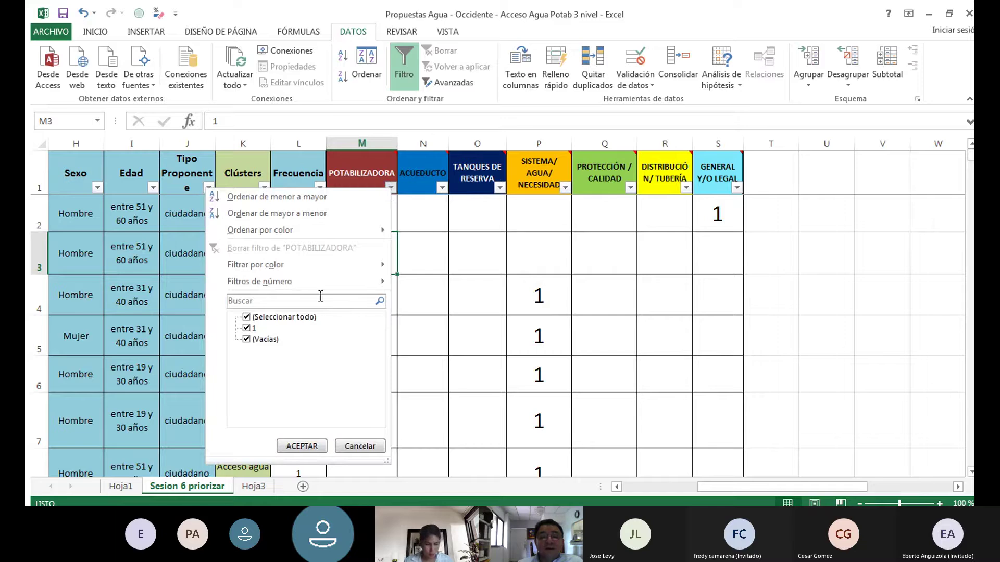
{"action": "left_click", "coordinate": [247, 317]}
{"action": "left_click", "coordinate": [247, 328]}
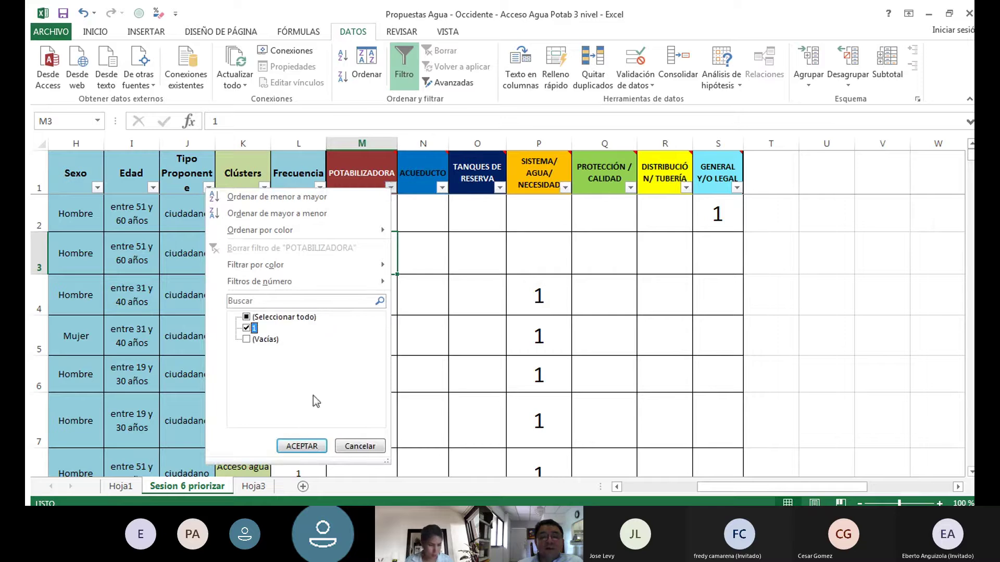
{"action": "left_click", "coordinate": [301, 446]}
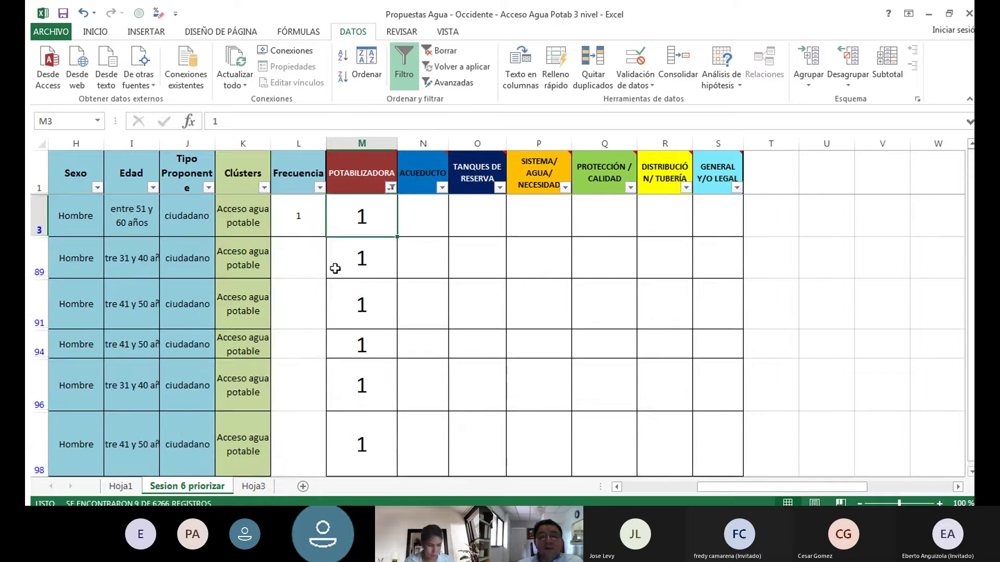
{"action": "left_click", "coordinate": [86, 13]}
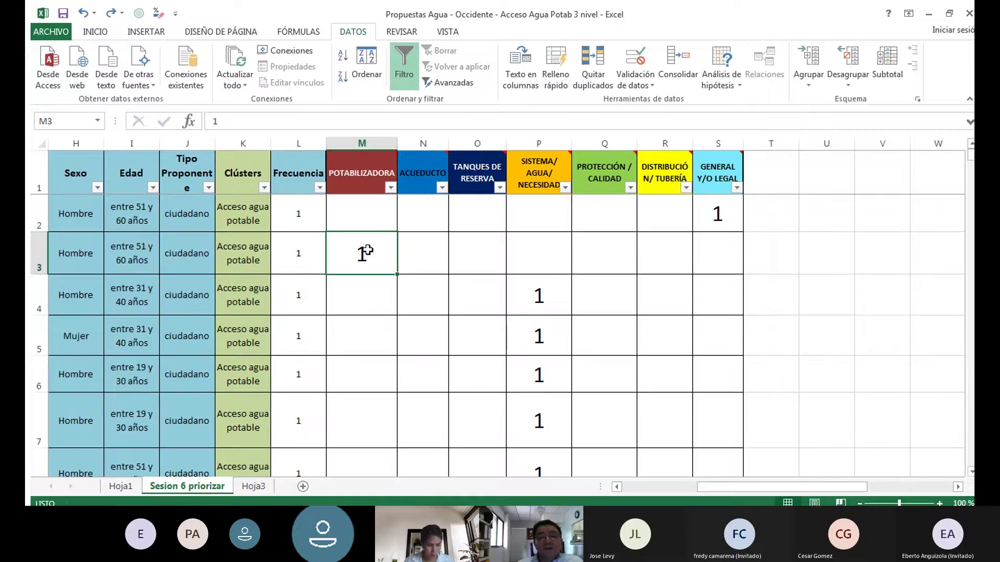
Filter the POTABILIZADORA column to only the rows marked 1, check them, and include all its values again
{"action": "left_click", "coordinate": [388, 188]}
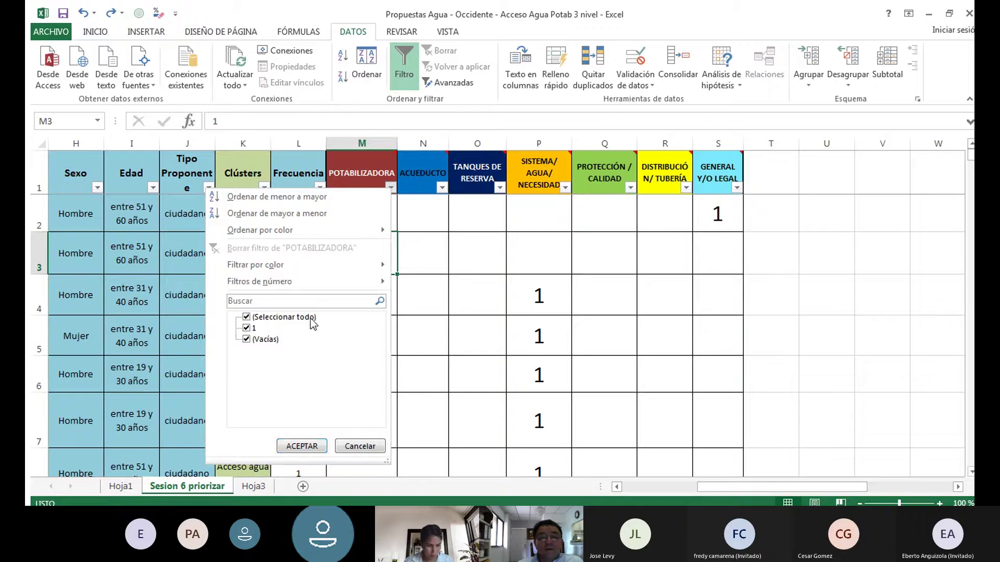
{"action": "left_click", "coordinate": [247, 317]}
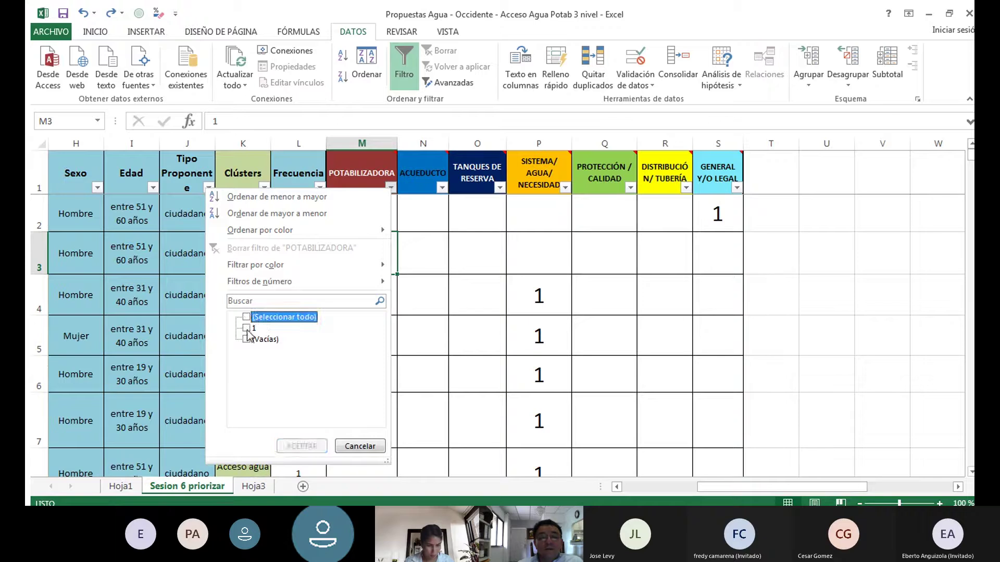
{"action": "left_click", "coordinate": [247, 328]}
{"action": "left_click", "coordinate": [318, 447]}
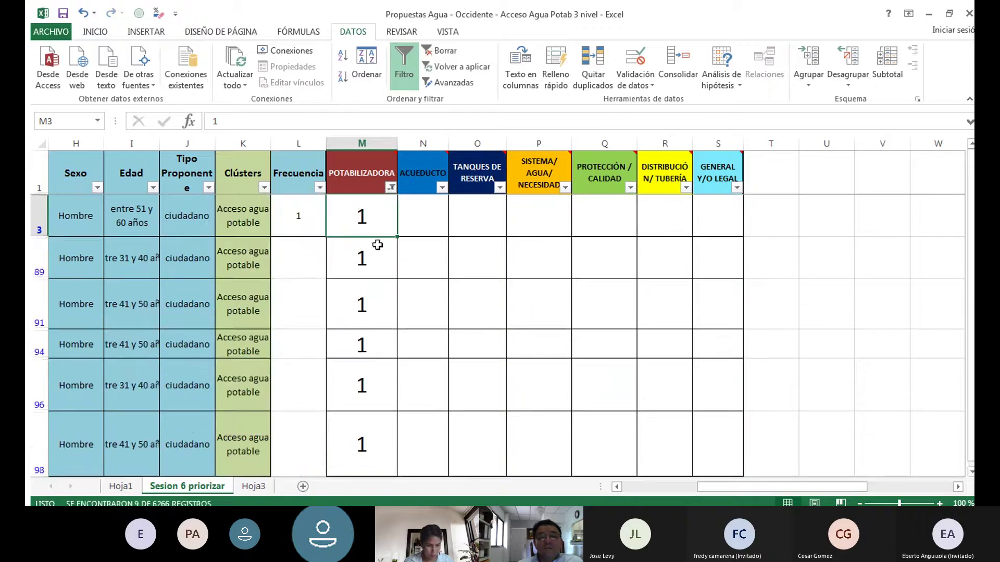
{"action": "left_click", "coordinate": [383, 191]}
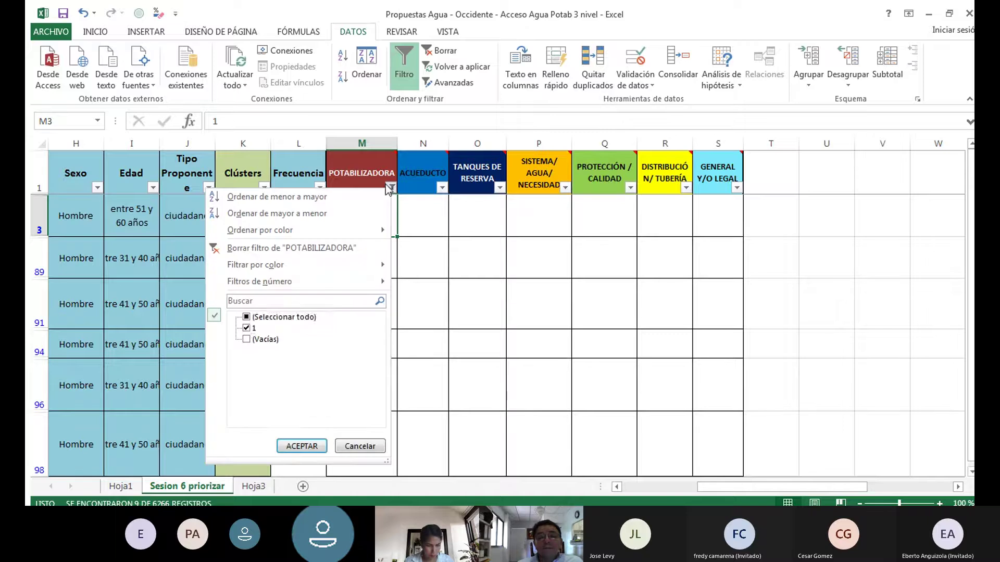
{"action": "left_click", "coordinate": [247, 318]}
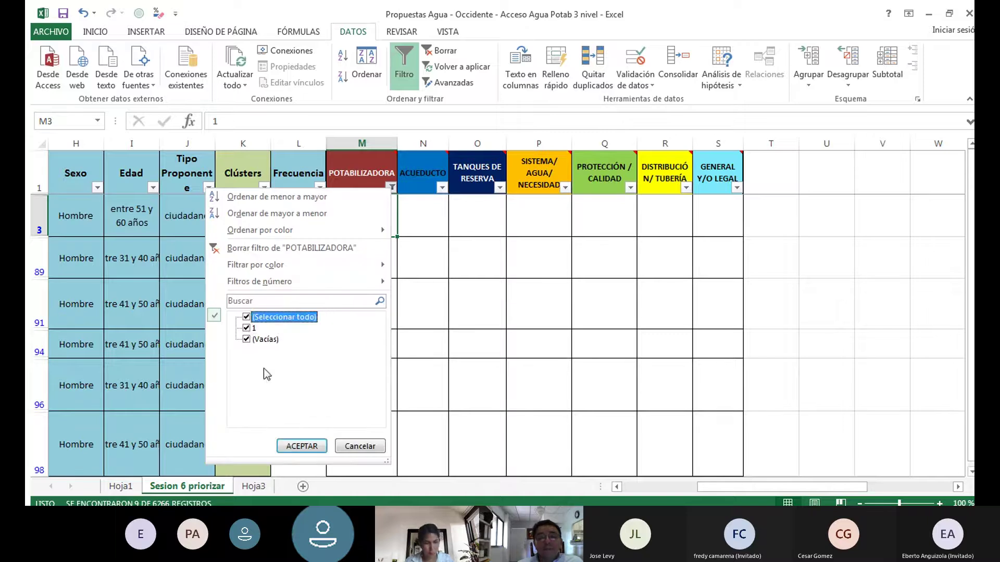
{"action": "left_click", "coordinate": [301, 446]}
Check the filter values of the ACUEDUCTO column, and filter TANQUES DE RESERVA to only the rows marked 1
{"action": "left_click", "coordinate": [440, 187]}
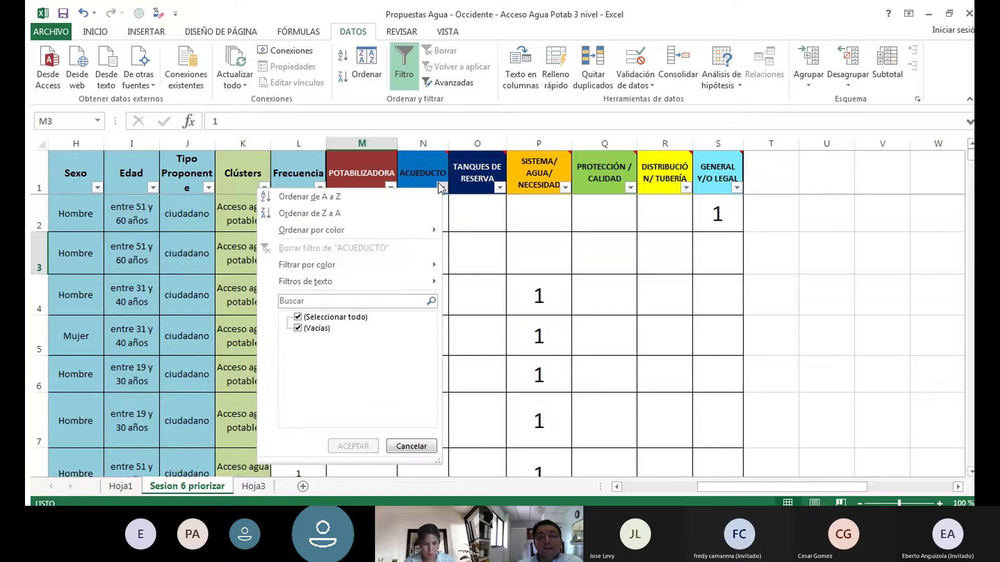
{"action": "left_click", "coordinate": [495, 190]}
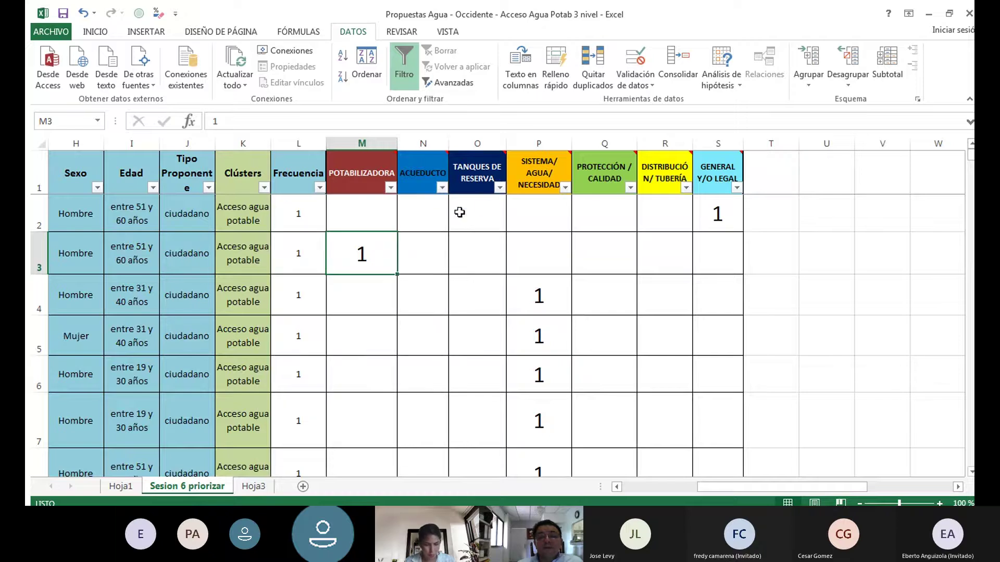
{"action": "left_click", "coordinate": [496, 189]}
{"action": "left_click", "coordinate": [357, 318]}
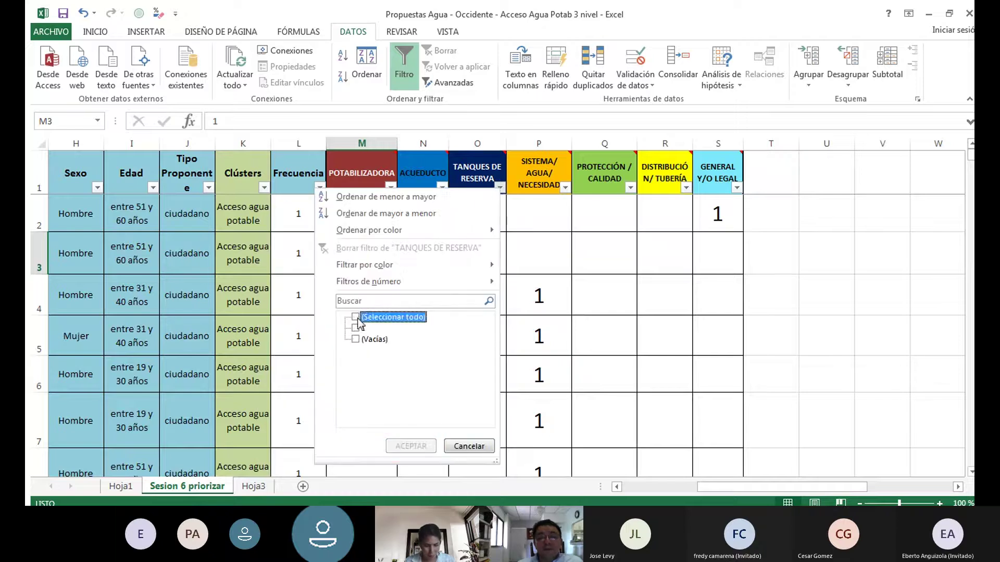
{"action": "left_click", "coordinate": [356, 328]}
{"action": "left_click", "coordinate": [411, 447]}
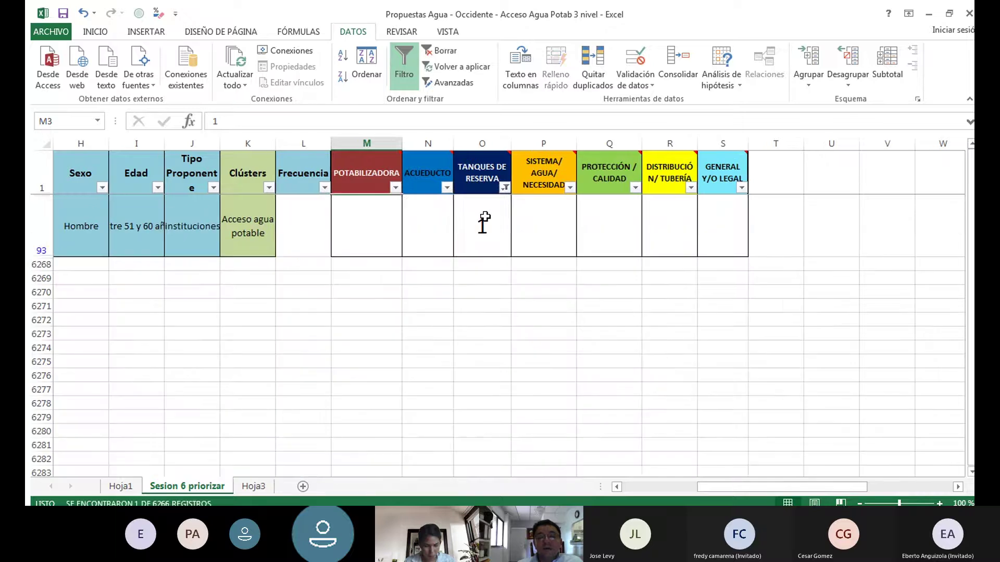
Set the TANQUES DE RESERVA value in row 93 to 3 and include all values of that column again
{"action": "left_click", "coordinate": [484, 221]}
{"action": "type", "text": "3"}
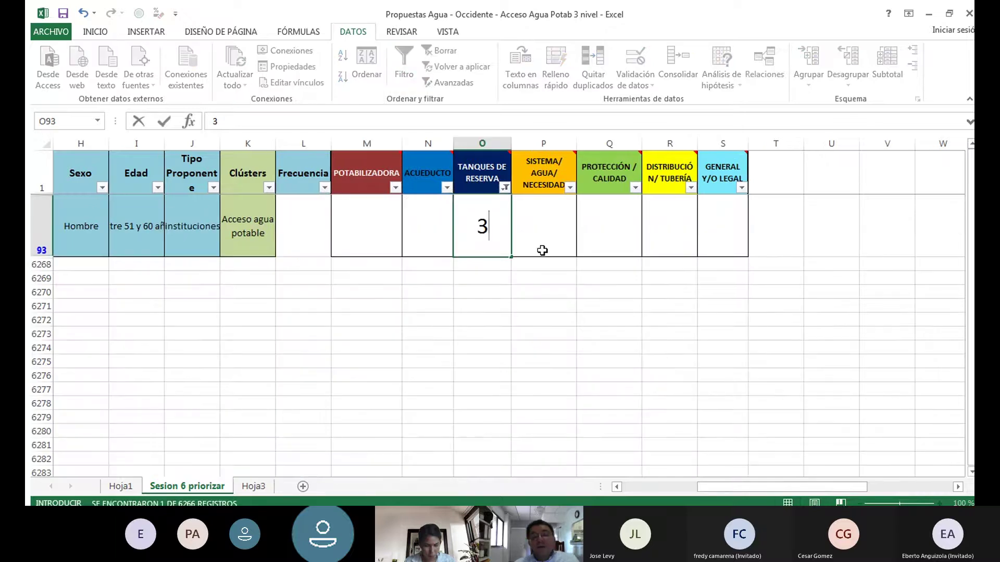
{"action": "left_click", "coordinate": [523, 276]}
{"action": "left_click", "coordinate": [505, 188]}
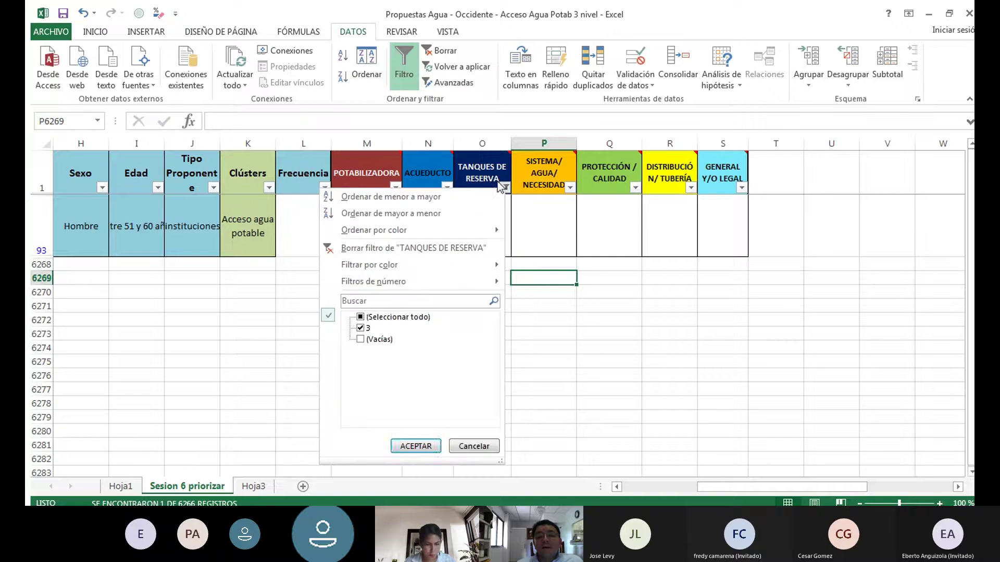
{"action": "left_click", "coordinate": [361, 317]}
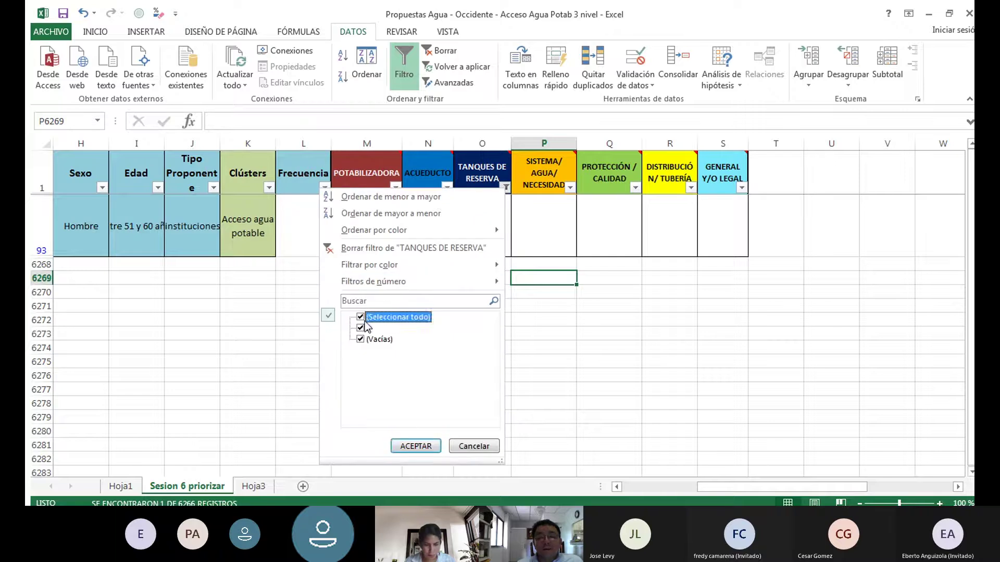
{"action": "left_click", "coordinate": [416, 446]}
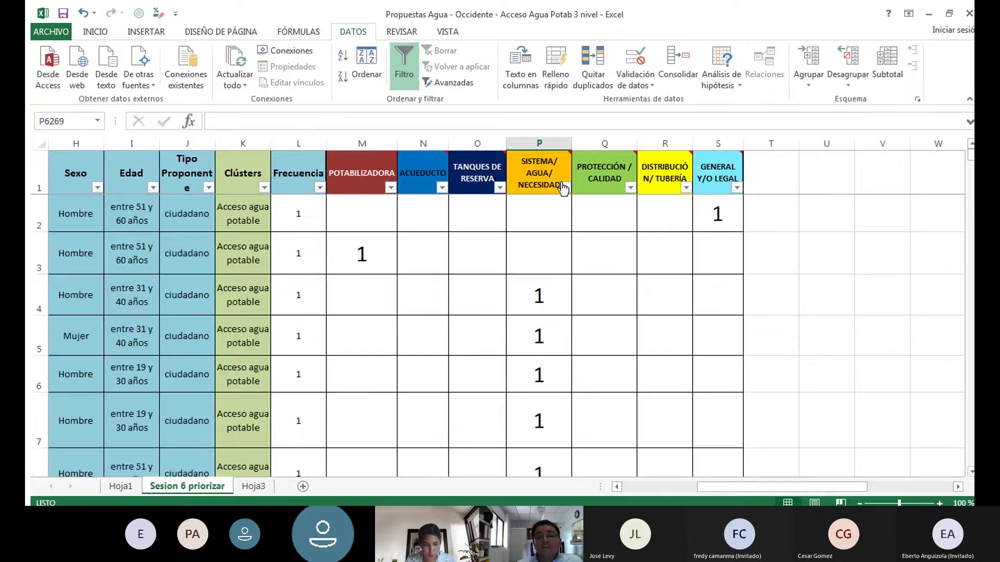
Filter the SISTEMA/ AGUA/ NECESIDAD column to only the rows marked 1
{"action": "left_click", "coordinate": [564, 187]}
{"action": "left_click", "coordinate": [421, 317]}
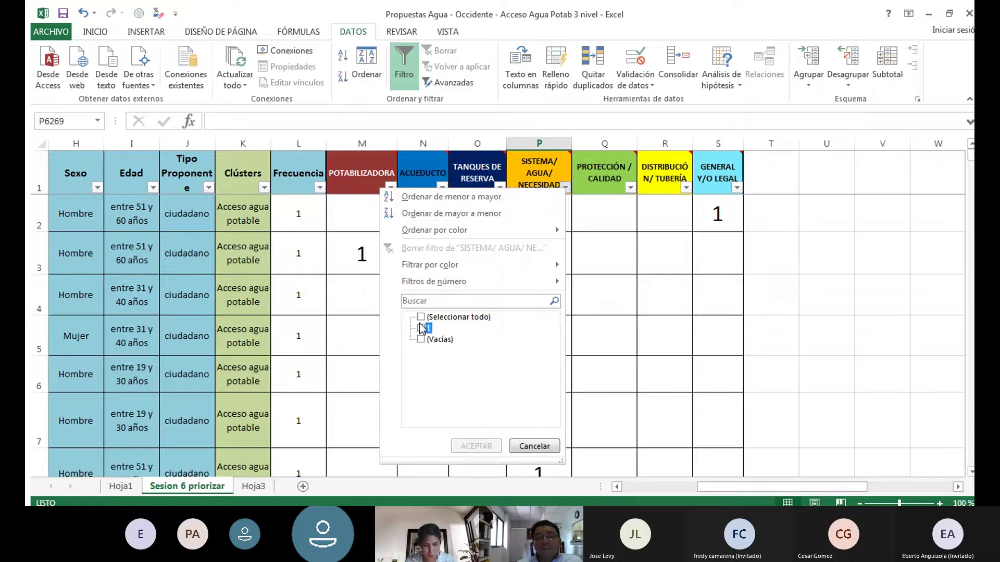
{"action": "left_click", "coordinate": [421, 328]}
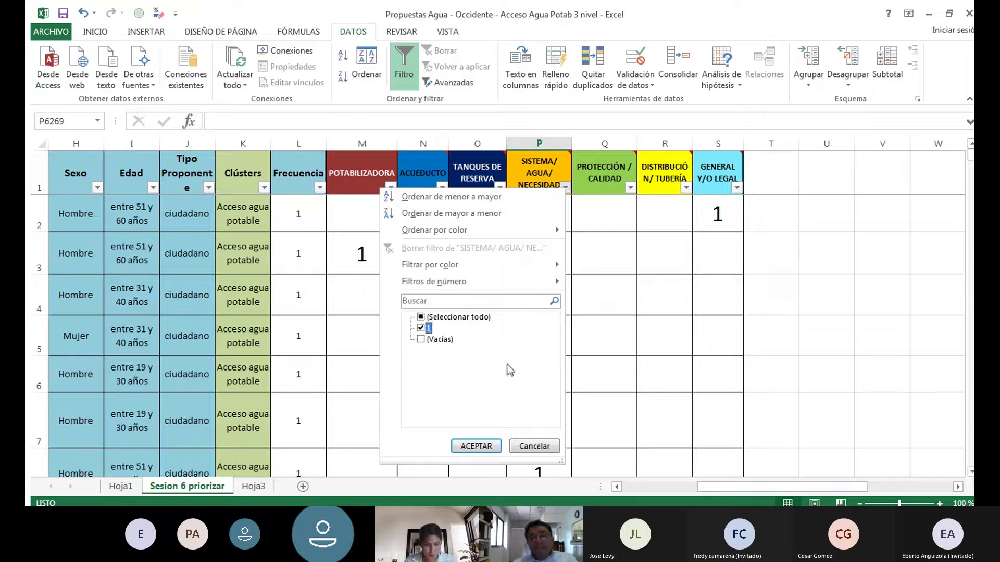
{"action": "left_click", "coordinate": [474, 446]}
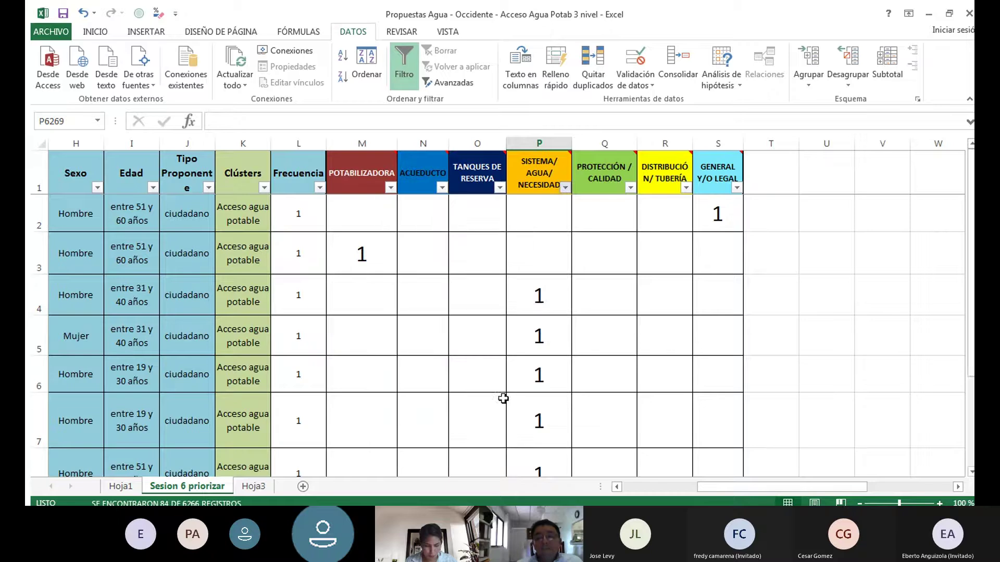
Replace the mark in P4 with 4 and fill it down the filtered SISTEMA/ AGUA/ NECESIDAD rows to row 102
{"action": "left_click", "coordinate": [537, 216]}
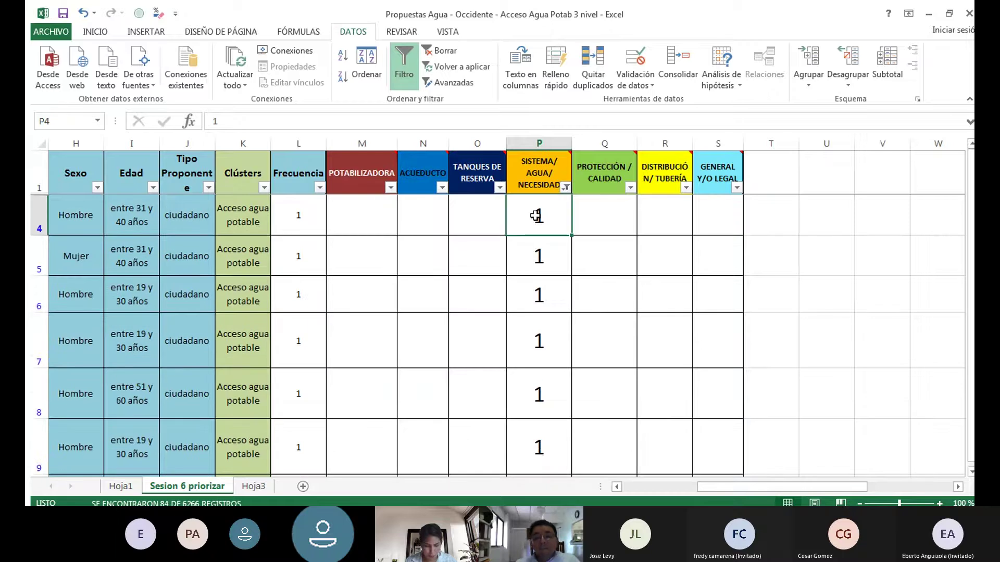
{"action": "type", "text": "4"}
{"action": "key", "text": "ctrl+Return"}
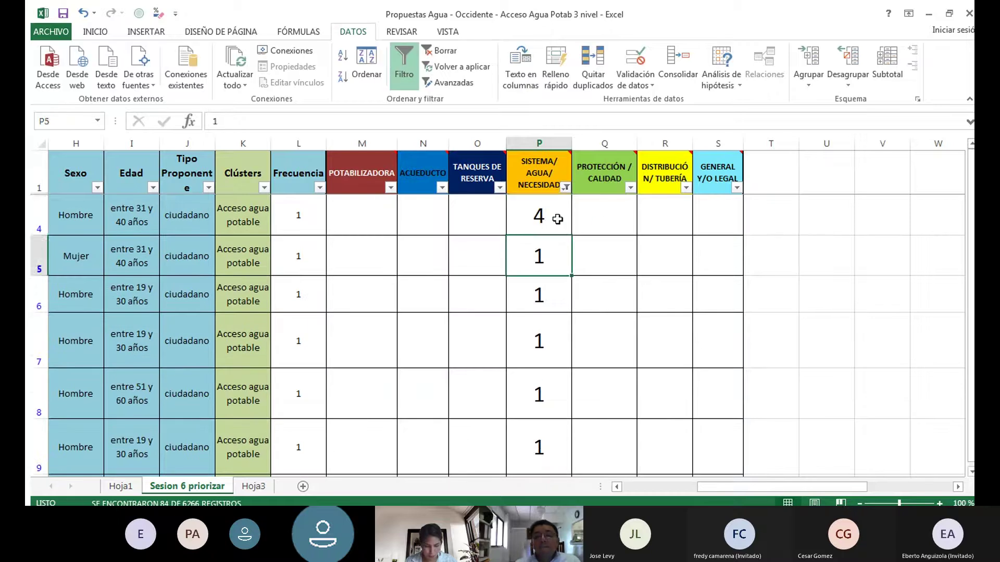
{"action": "left_click_drag", "start_coordinate": [566, 232], "coordinate": [545, 420]}
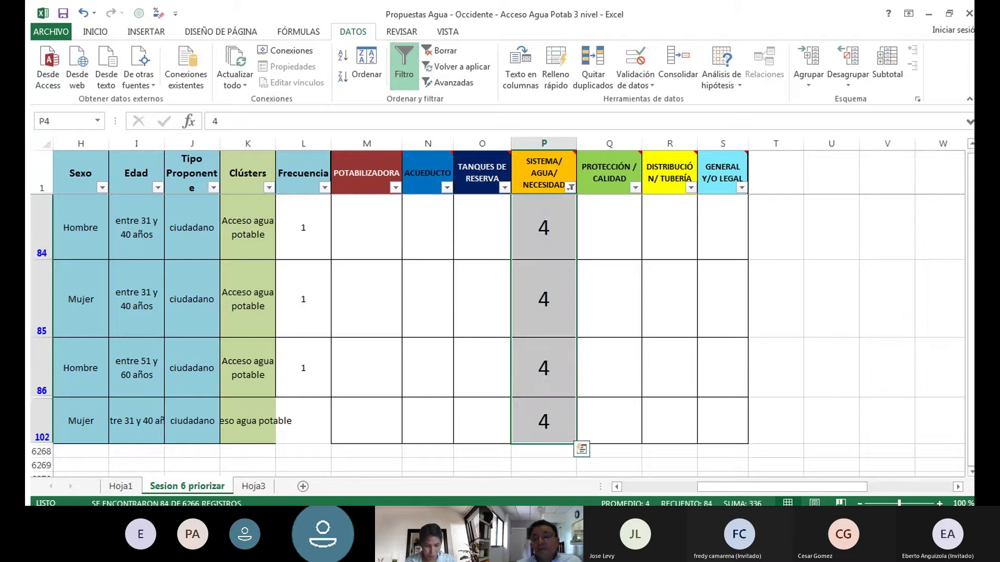
{"action": "left_click_drag", "start_coordinate": [969, 415], "coordinate": [973, 370]}
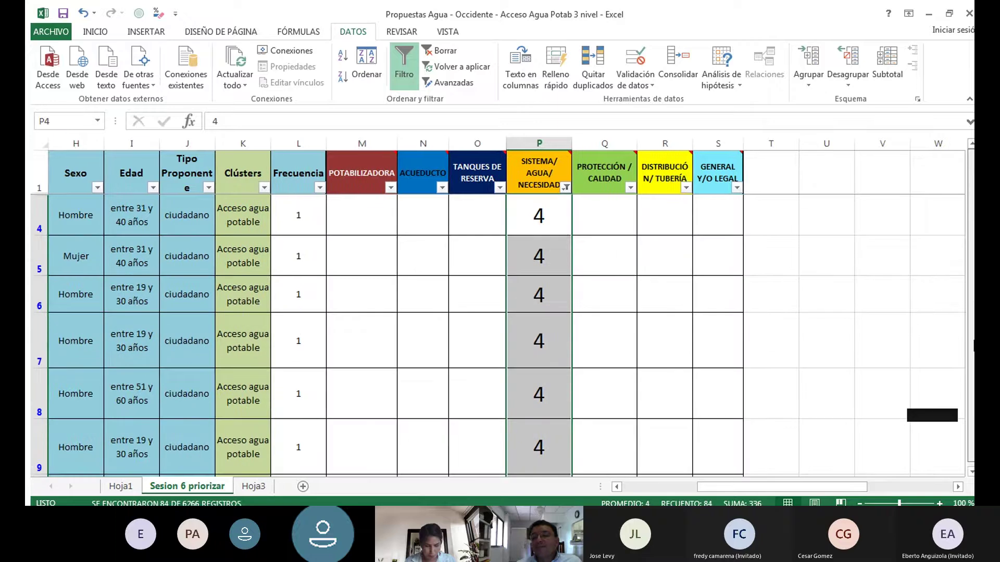
Include all values of SISTEMA/ AGUA/ NECESIDAD again and check the filter values of the PROTECCIÓN / CALIDAD column
{"action": "left_click", "coordinate": [565, 187]}
{"action": "left_click", "coordinate": [430, 319]}
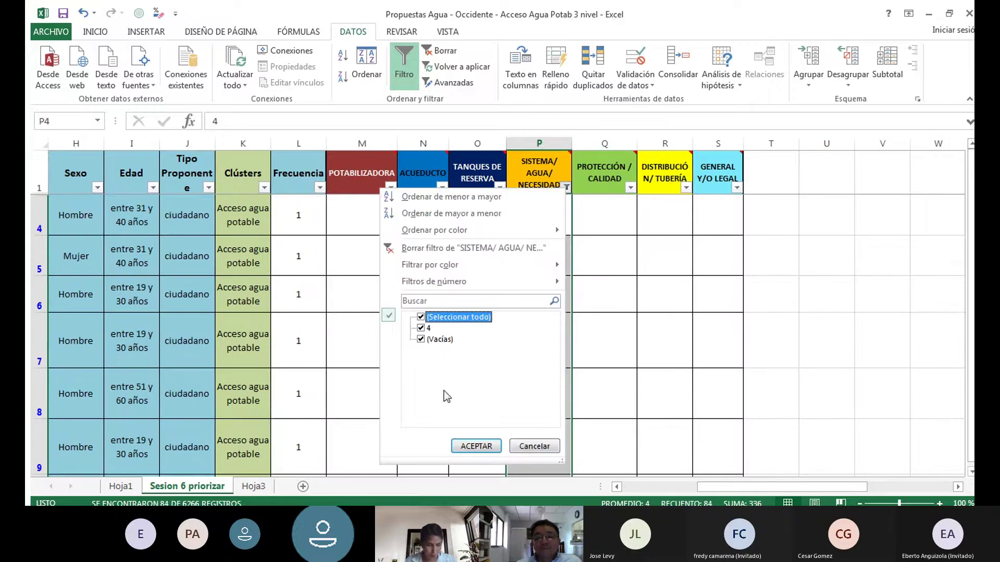
{"action": "left_click", "coordinate": [475, 447]}
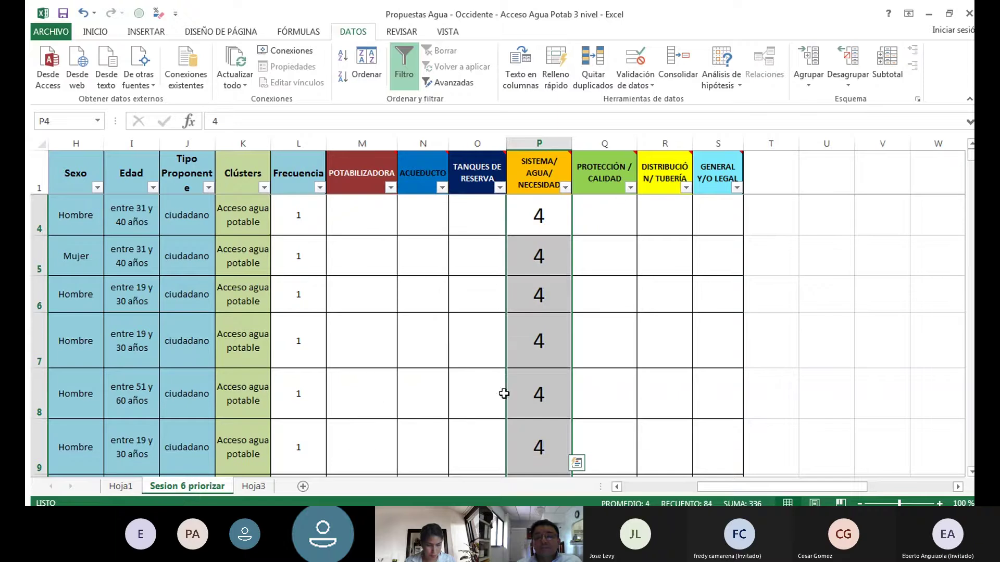
{"action": "left_click", "coordinate": [630, 188]}
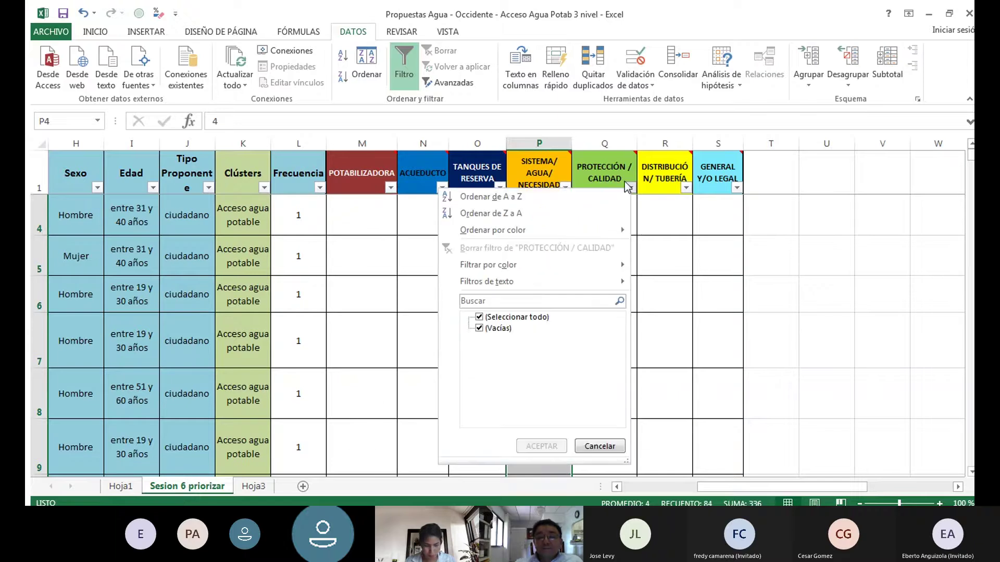
{"action": "left_click", "coordinate": [680, 185]}
Filter the DISTRIBUCIÓN/ TUBERÍA column to the rows marked 1 and set the value in row 88 to 6
{"action": "left_click", "coordinate": [685, 187]}
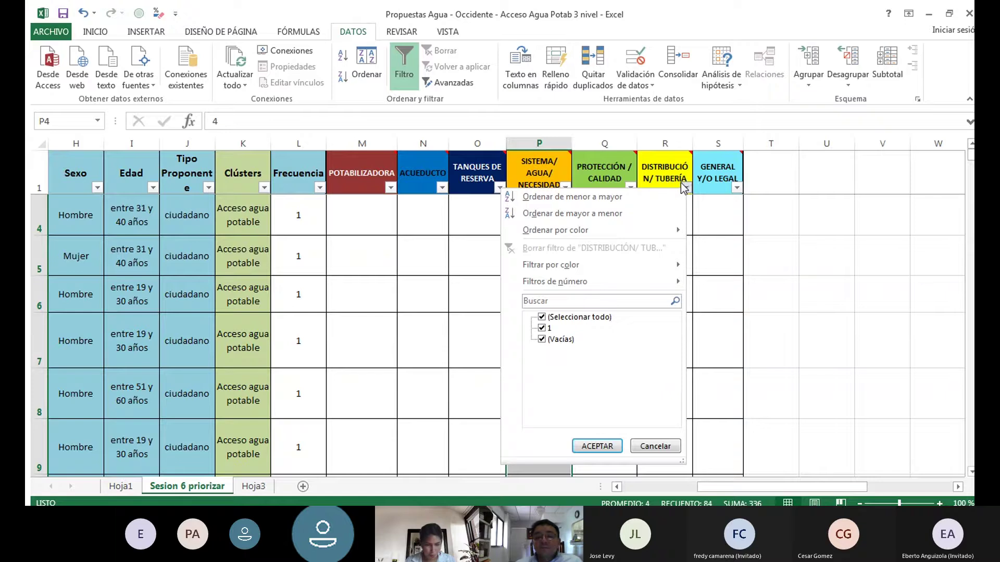
{"action": "left_click", "coordinate": [541, 339]}
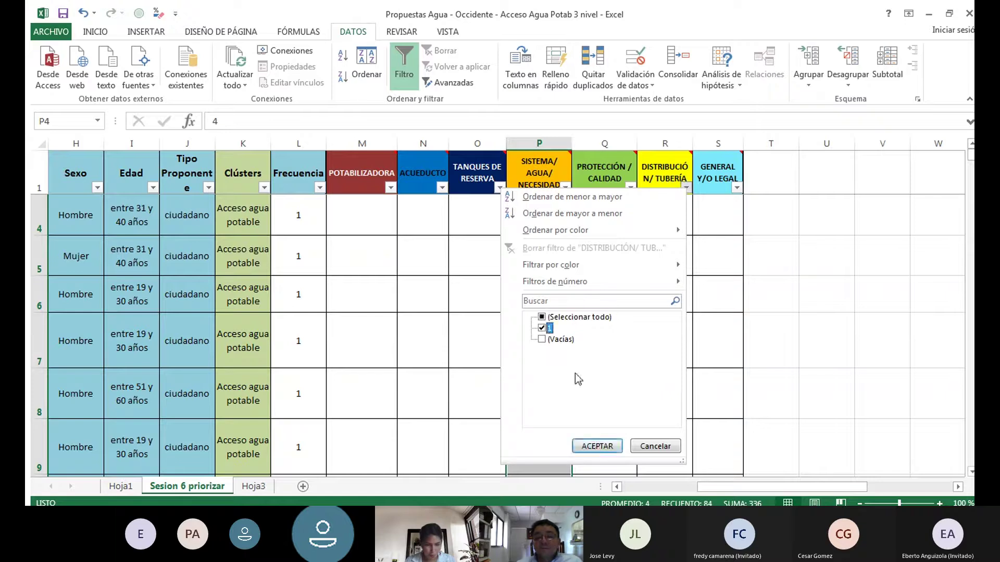
{"action": "left_click", "coordinate": [598, 446]}
{"action": "left_click", "coordinate": [670, 212]}
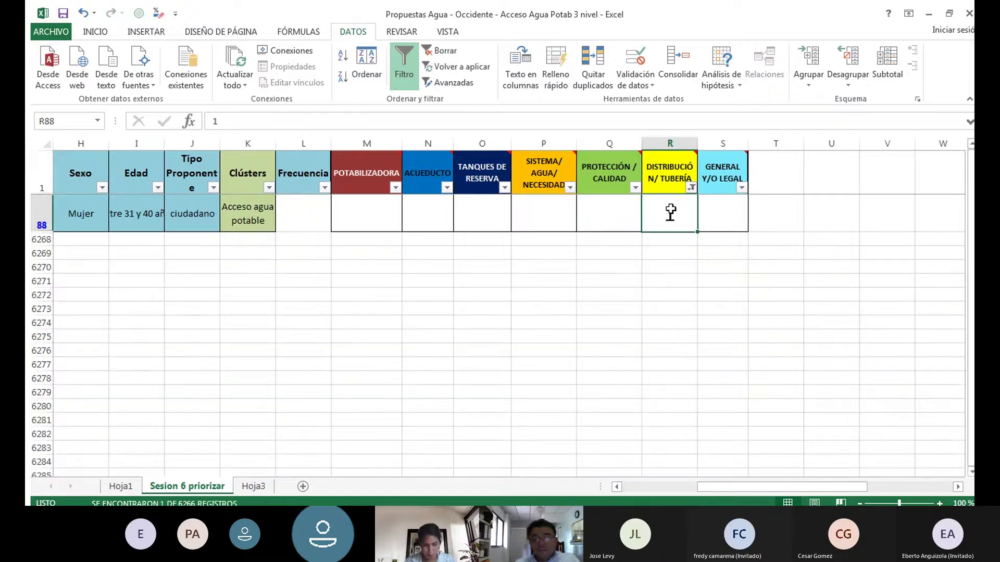
{"action": "type", "text": "6"}
{"action": "key", "text": "Down"}
{"action": "key", "text": "Down"}
{"action": "key", "text": "Down"}
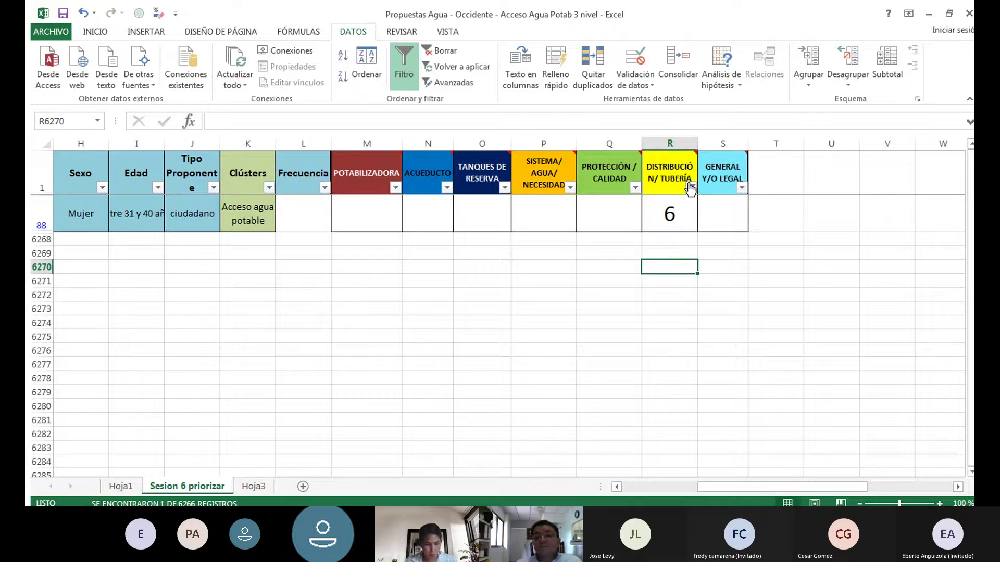
Remove the filter on DISTRIBUCIÓN/ TUBERÍA so that all its values are included again
{"action": "left_click", "coordinate": [692, 187]}
{"action": "left_click", "coordinate": [547, 317]}
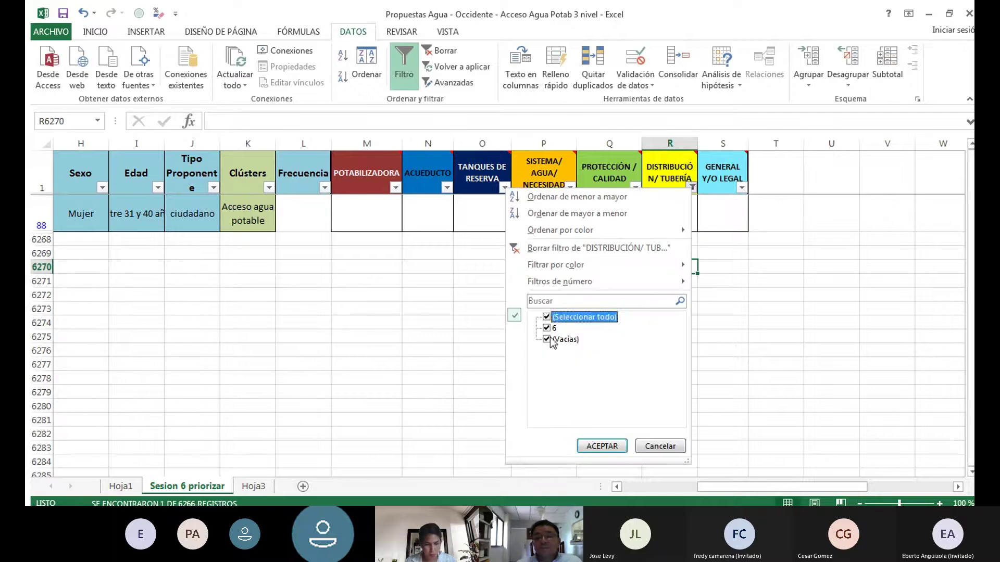
{"action": "left_click", "coordinate": [602, 446]}
Filter the GENERAL Y/O LEGAL column to only the rows marked 1
{"action": "left_click", "coordinate": [724, 190]}
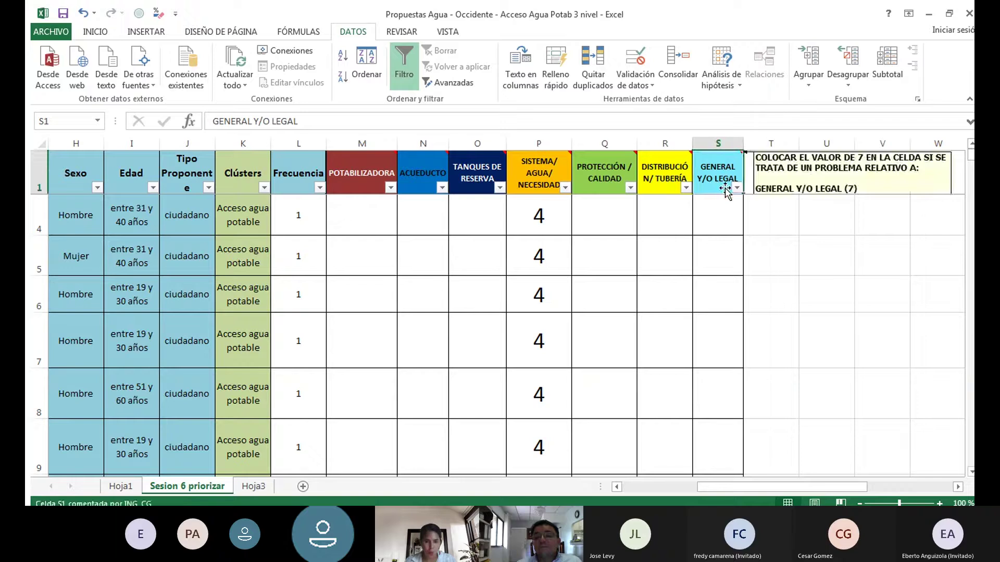
{"action": "left_click", "coordinate": [707, 207]}
{"action": "left_click", "coordinate": [736, 187]}
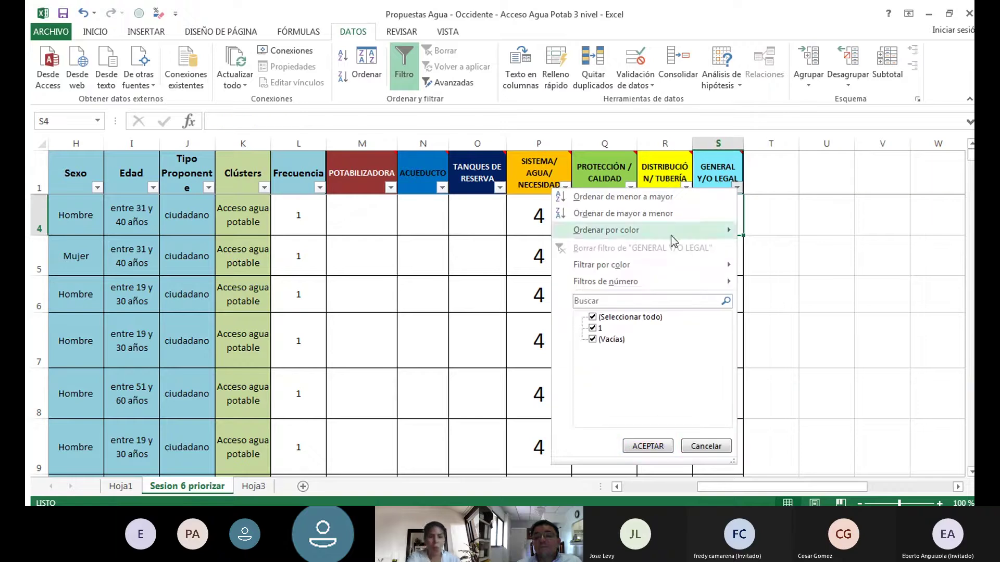
{"action": "left_click", "coordinate": [592, 317]}
{"action": "left_click", "coordinate": [593, 328]}
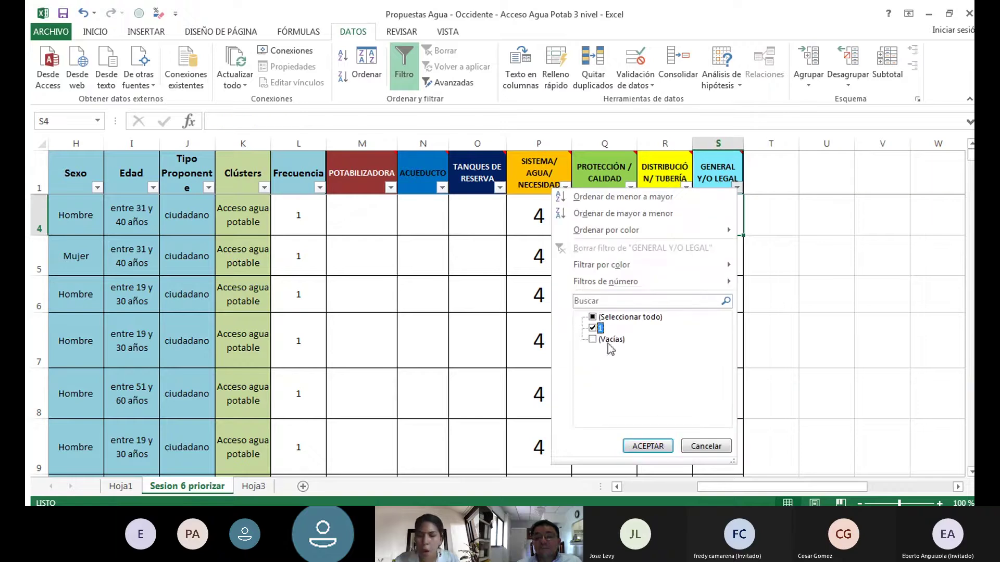
{"action": "left_click", "coordinate": [643, 445]}
Set the GENERAL Y/O LEGAL value in row 87 to 7 and fill it down the filtered rows to row 97
{"action": "left_click", "coordinate": [723, 221]}
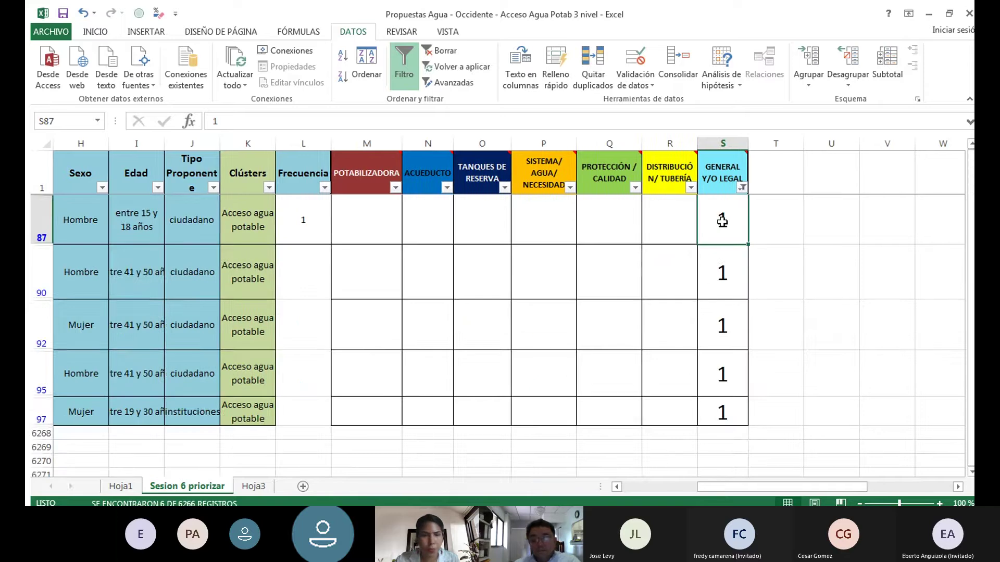
{"action": "type", "text": "7"}
{"action": "key", "text": "Return"}
{"action": "left_click", "coordinate": [737, 223]}
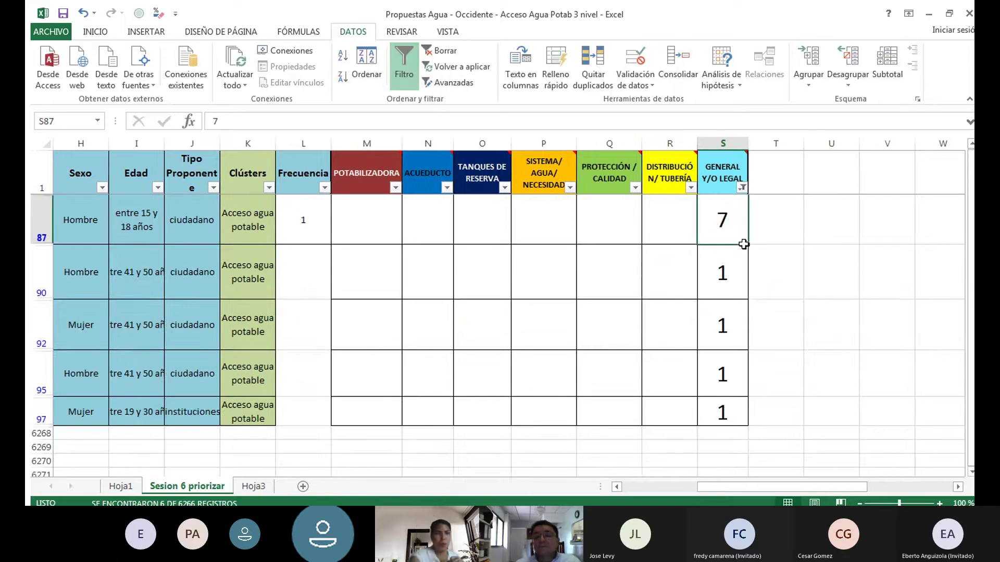
{"action": "left_click_drag", "start_coordinate": [743, 244], "coordinate": [744, 416]}
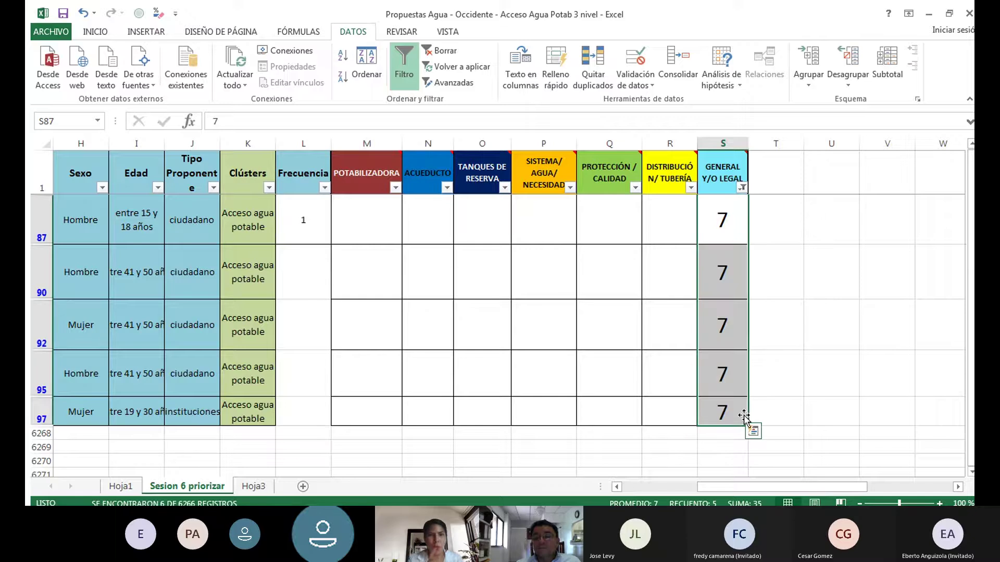
{"action": "mouse_move", "coordinate": [725, 487]}
{"action": "left_mouse_down"}
{"action": "mouse_move", "coordinate": [700, 491]}
{"action": "mouse_move", "coordinate": [726, 489]}
{"action": "left_mouse_up"}
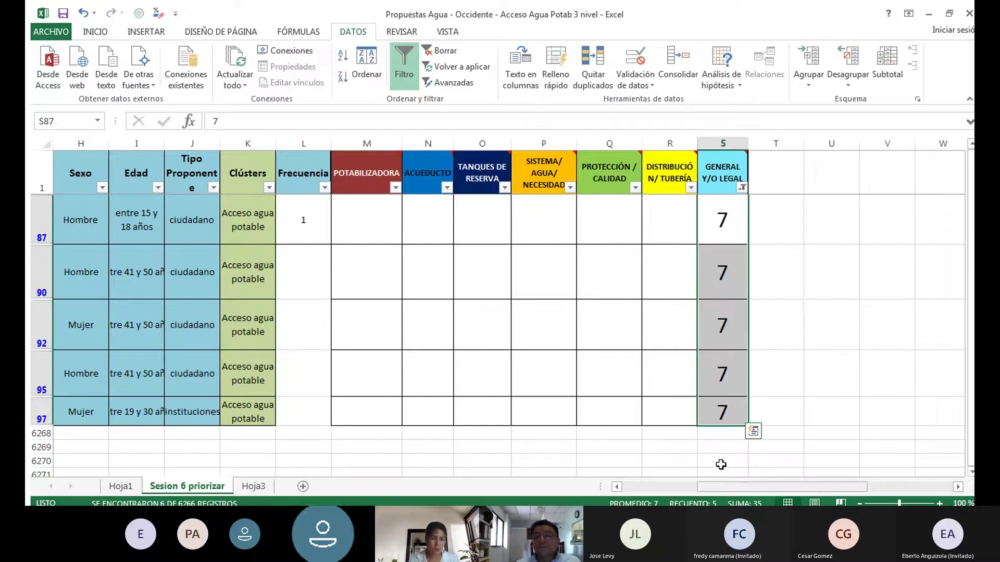
Set the GENERAL Y/O LEGAL value in row 2 to 7
{"action": "left_click", "coordinate": [741, 187]}
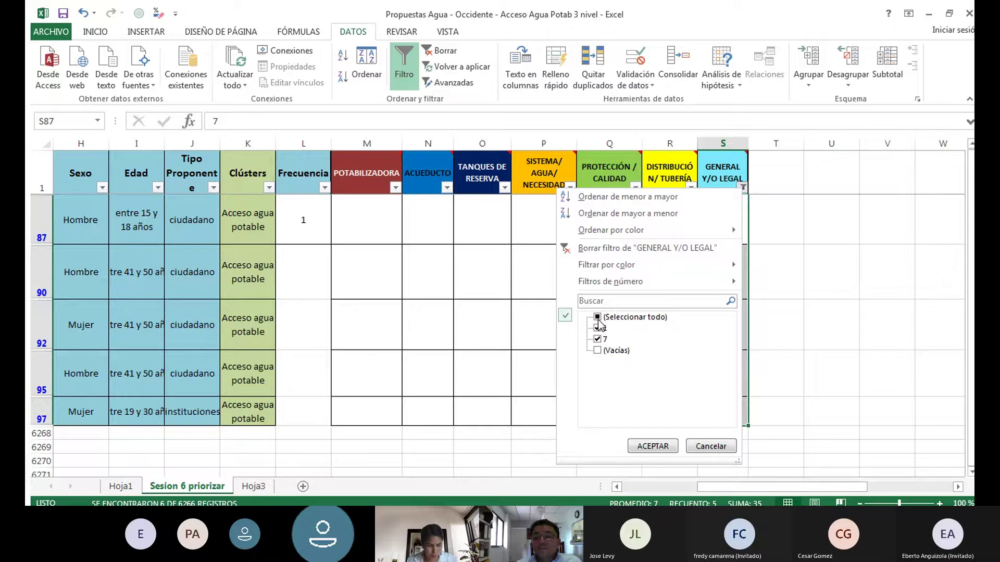
{"action": "left_click", "coordinate": [710, 446]}
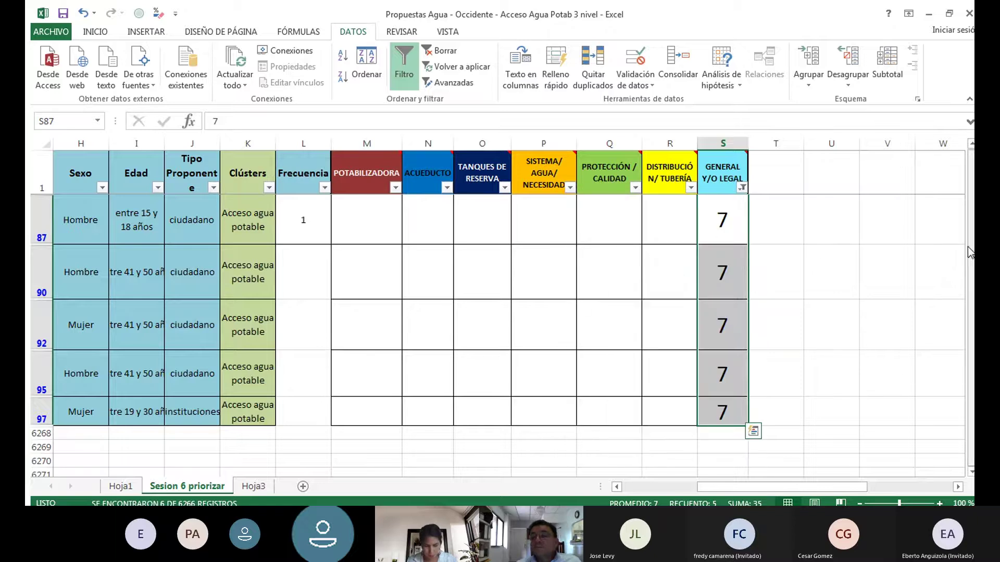
{"action": "left_click_drag", "start_coordinate": [971, 255], "coordinate": [971, 227]}
{"action": "left_click", "coordinate": [722, 213]}
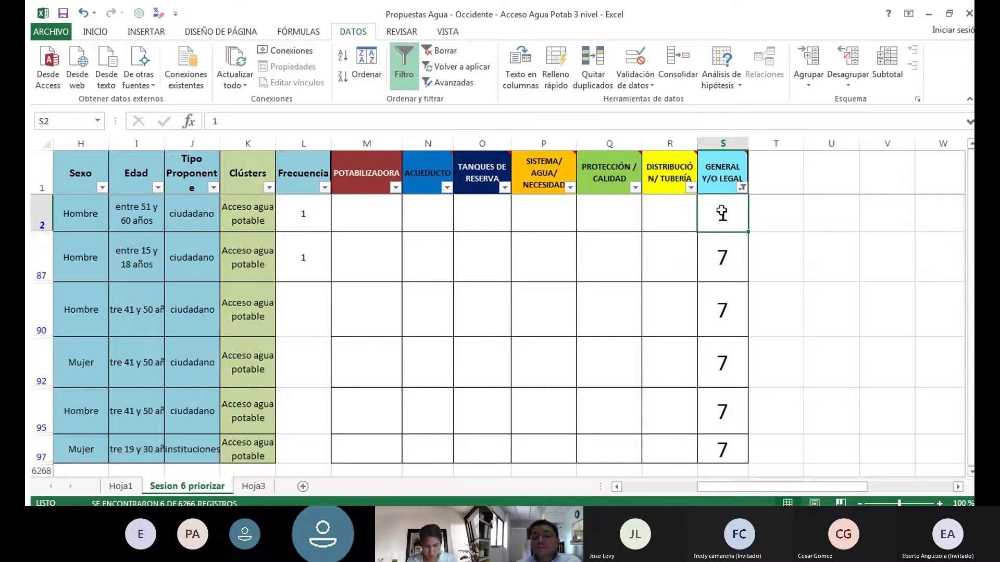
{"action": "type", "text": "7"}
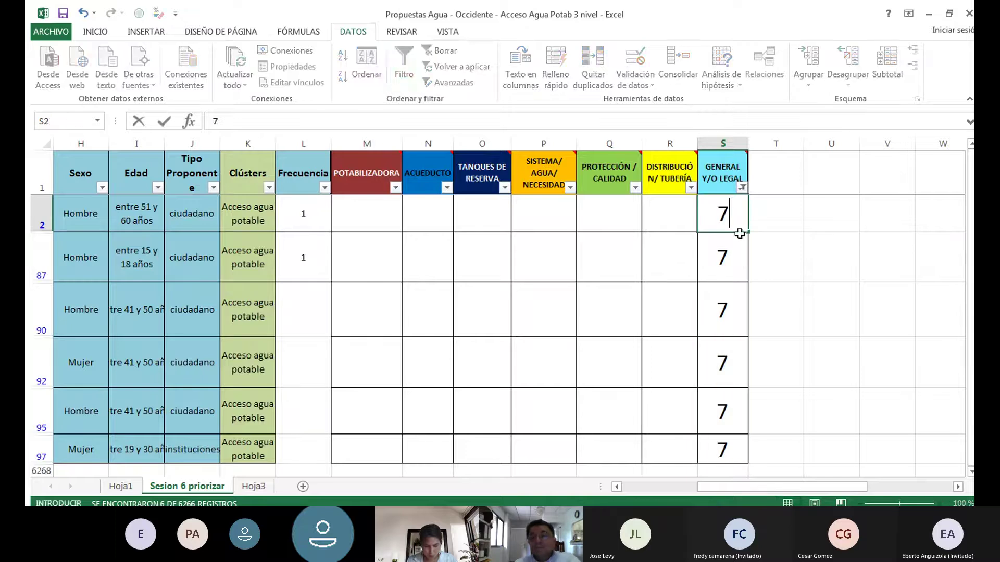
{"action": "left_click", "coordinate": [830, 291]}
Remove the filter on GENERAL Y/O LEGAL so that all its values are included, and save the workbook
{"action": "left_click", "coordinate": [742, 187]}
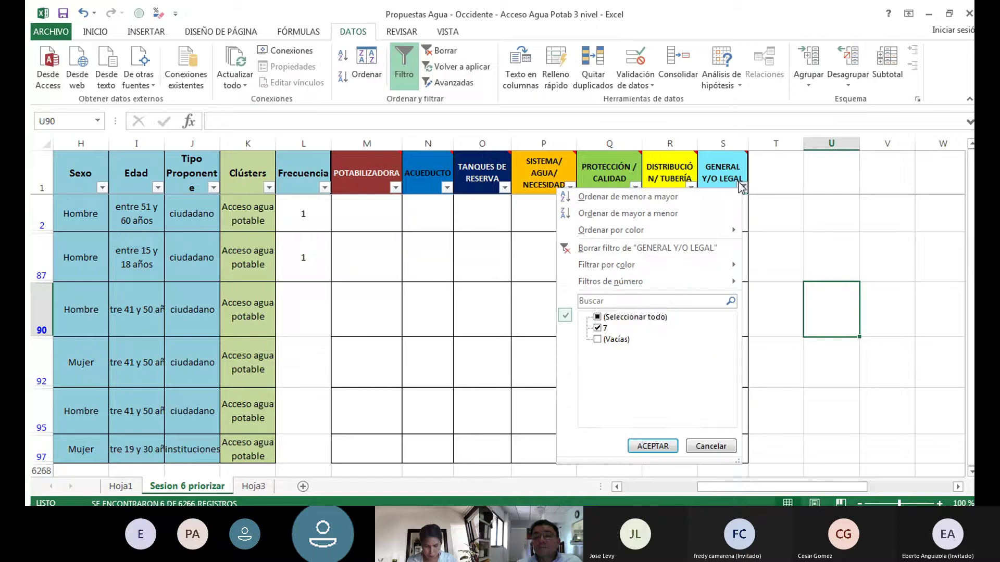
{"action": "left_click", "coordinate": [597, 318]}
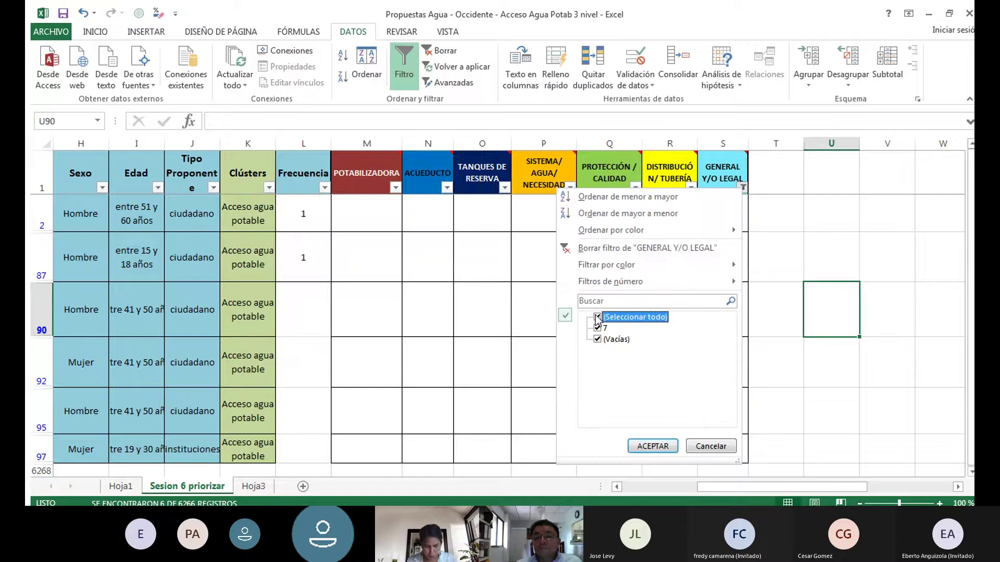
{"action": "left_click", "coordinate": [647, 446]}
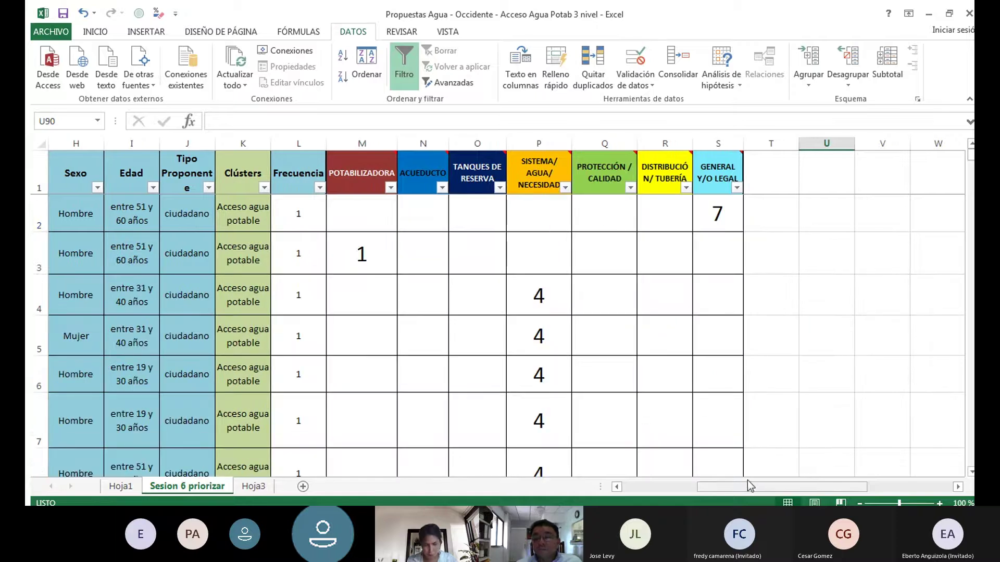
{"action": "left_click_drag", "start_coordinate": [781, 487], "coordinate": [705, 487]}
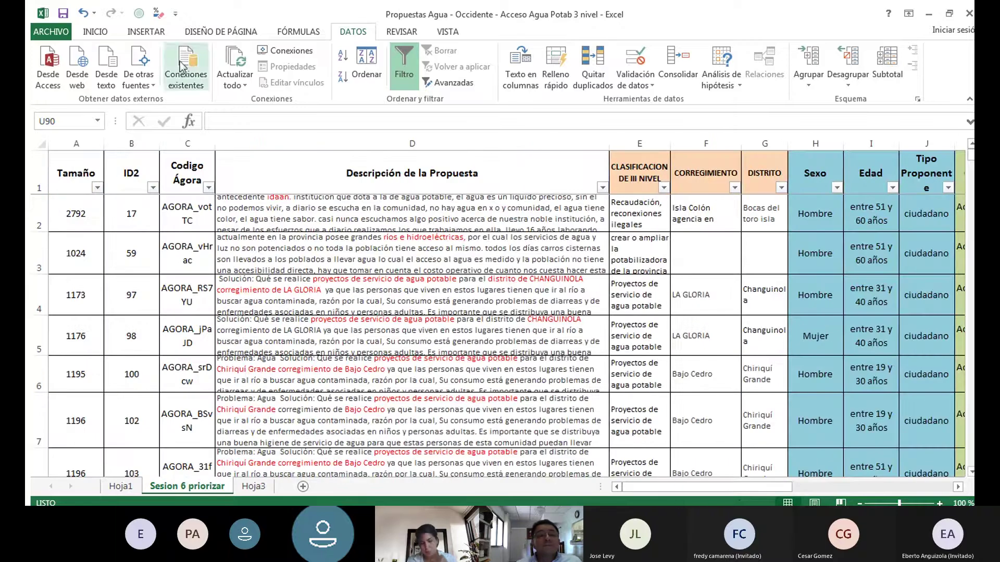
{"action": "left_click", "coordinate": [61, 13]}
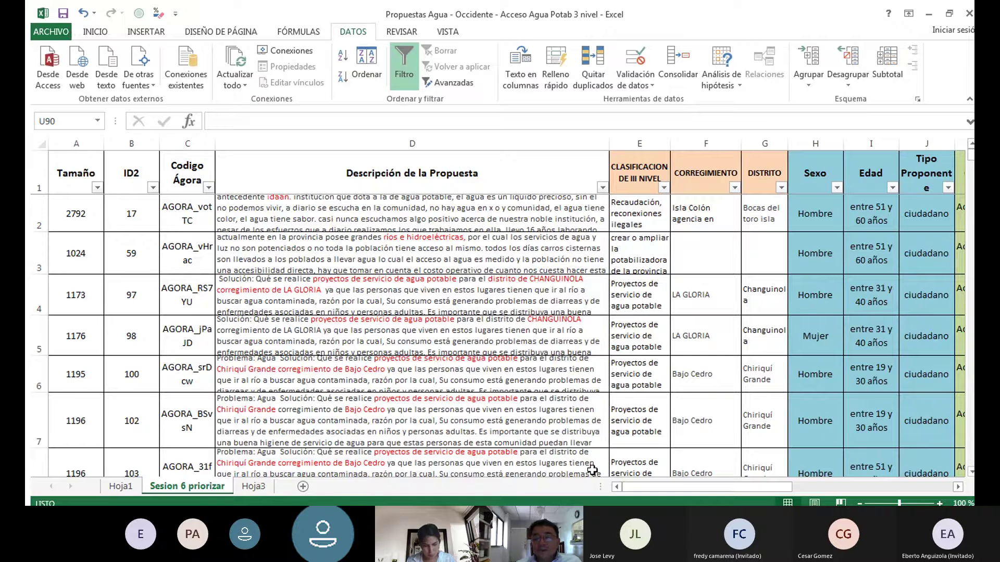
Filter the POTABILIZADORA column to only the rows marked 1
{"action": "left_click_drag", "start_coordinate": [639, 486], "coordinate": [669, 484]}
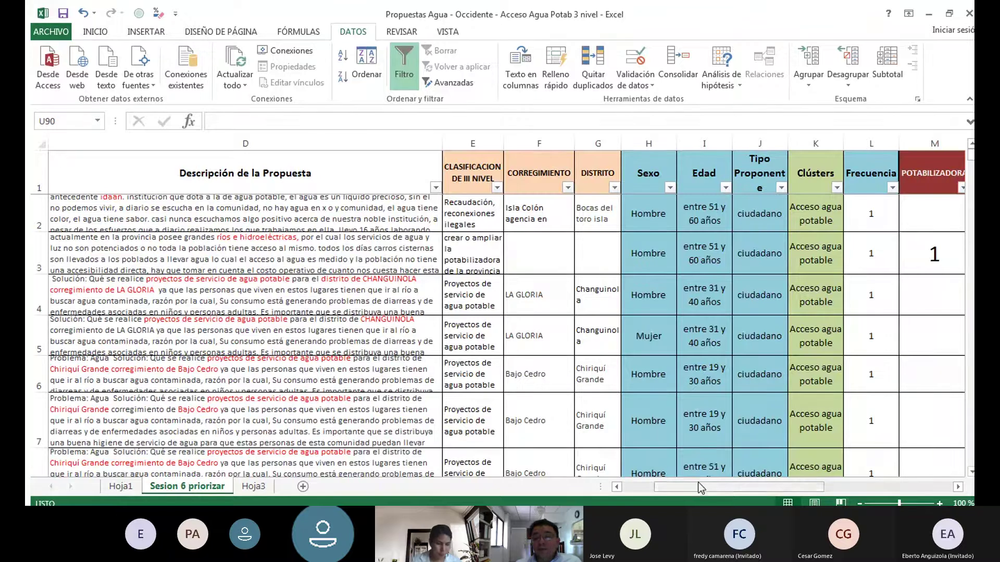
{"action": "left_click_drag", "start_coordinate": [700, 488], "coordinate": [712, 489]}
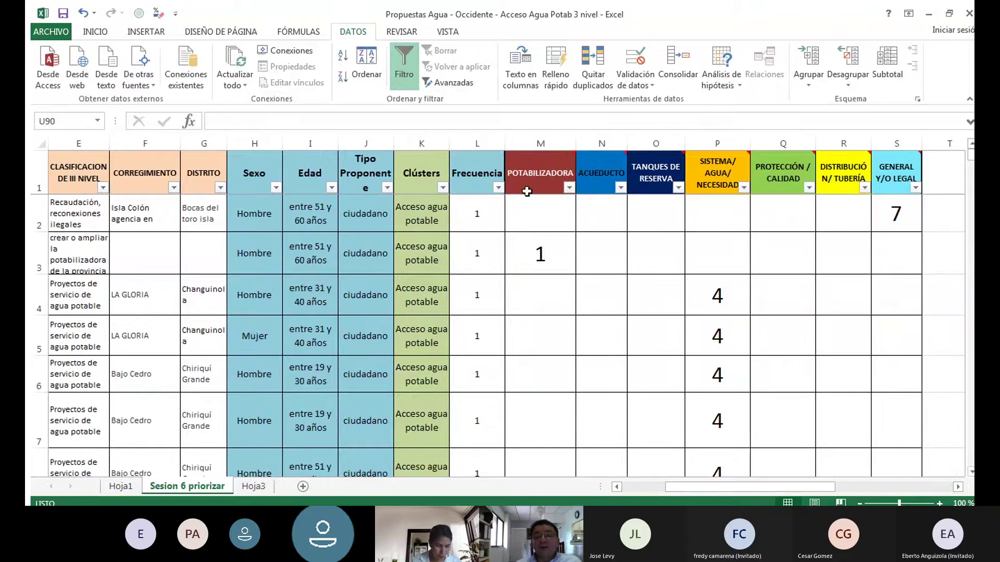
{"action": "left_click", "coordinate": [569, 186]}
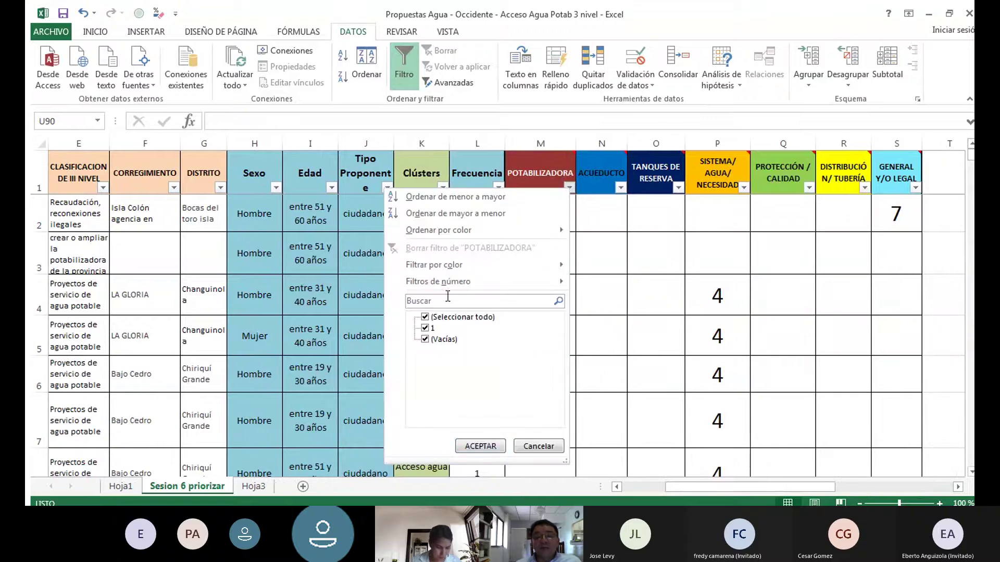
{"action": "left_click", "coordinate": [425, 317]}
{"action": "left_click", "coordinate": [425, 327]}
{"action": "left_click", "coordinate": [470, 446]}
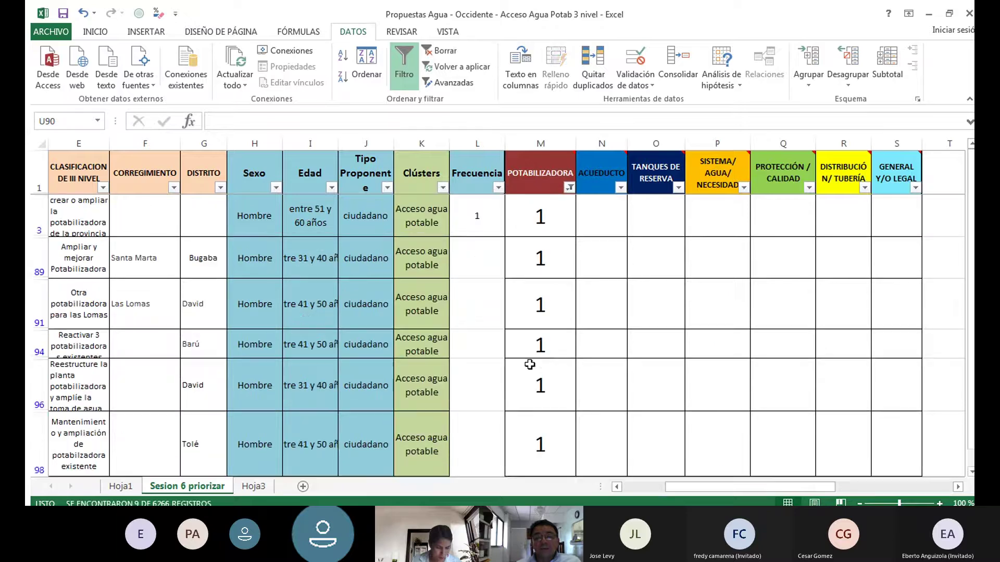
{"action": "left_click_drag", "start_coordinate": [537, 369], "coordinate": [524, 441]}
{"action": "left_click_drag", "start_coordinate": [537, 236], "coordinate": [549, 442]}
Left-align the DISTRITO entry in row 89
{"action": "left_click_drag", "start_coordinate": [693, 487], "coordinate": [650, 487]}
{"action": "left_click", "coordinate": [753, 248]}
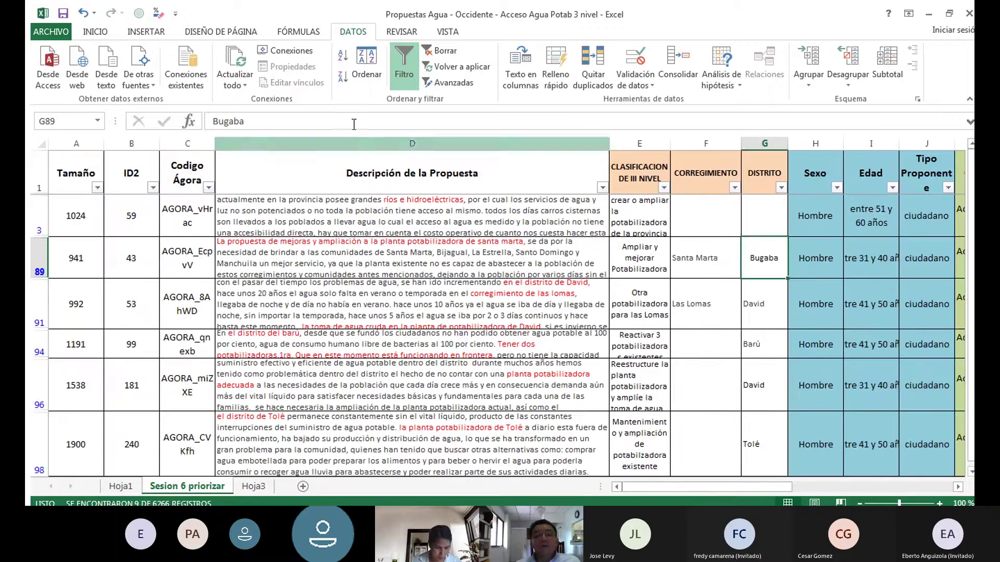
{"action": "left_click", "coordinate": [98, 31]}
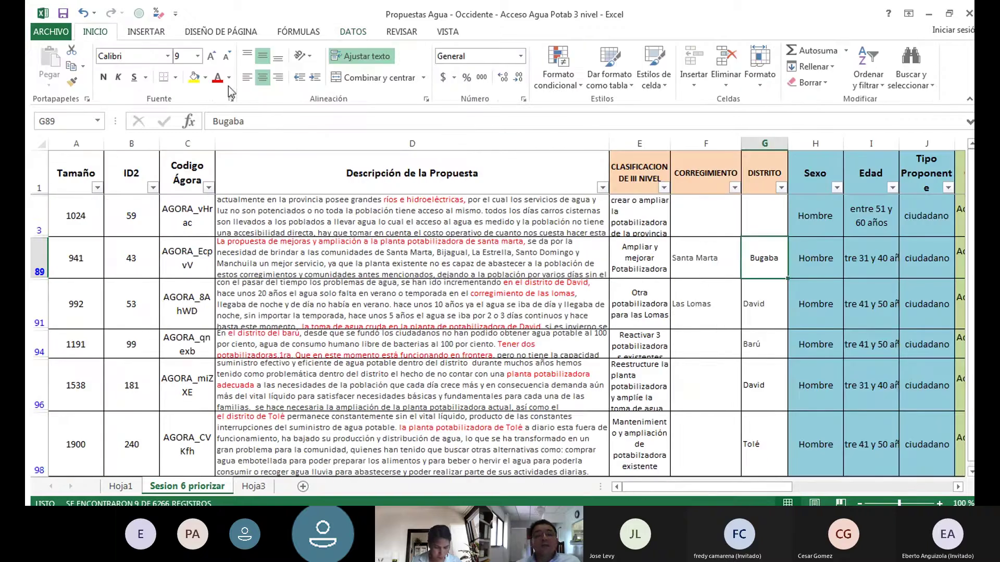
{"action": "left_click", "coordinate": [246, 77]}
Go through the DISTRITO entries of the filtered treatment plant proposals, from row 3 to row 98
{"action": "left_click", "coordinate": [753, 206]}
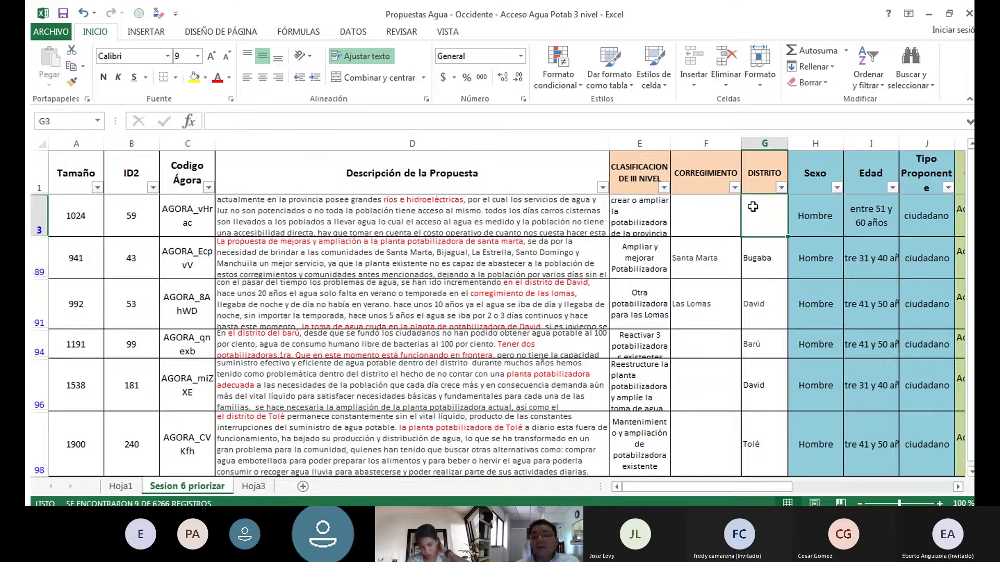
{"action": "left_click", "coordinate": [764, 249]}
{"action": "left_click", "coordinate": [757, 305]}
{"action": "left_click", "coordinate": [750, 348]}
{"action": "left_click", "coordinate": [753, 377]}
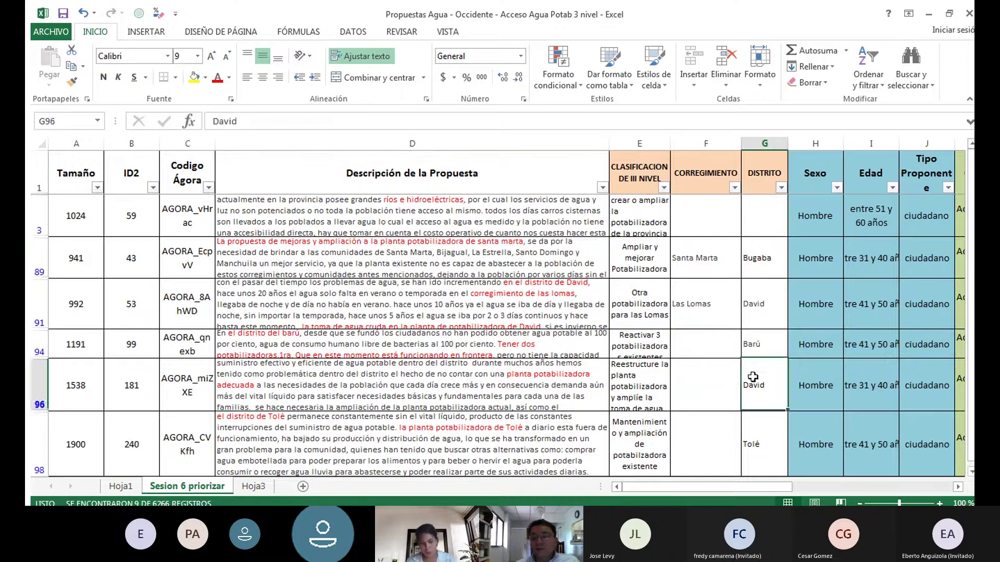
{"action": "left_click", "coordinate": [750, 440]}
{"action": "left_click_drag", "start_coordinate": [758, 486], "coordinate": [791, 485]}
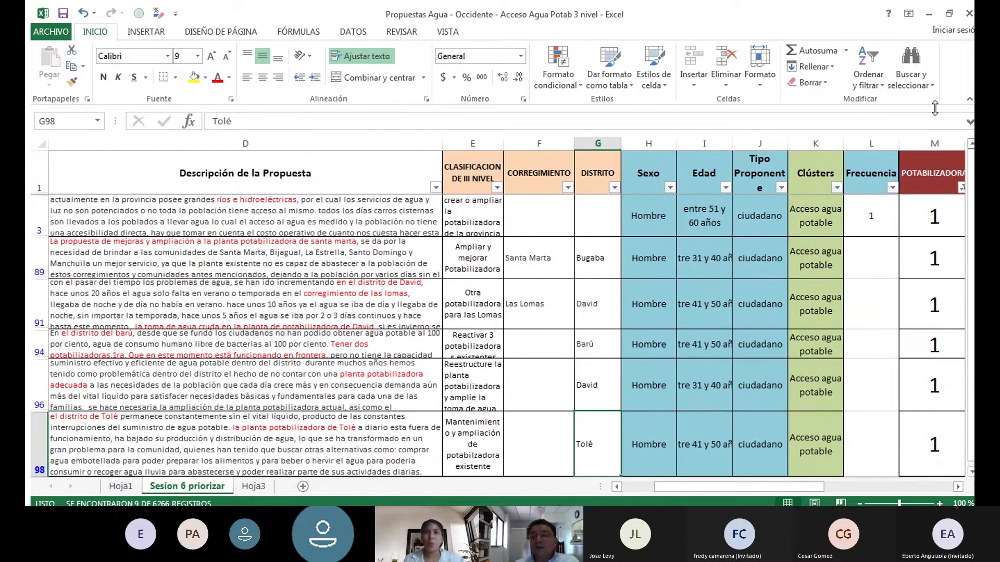
{"action": "left_click_drag", "start_coordinate": [691, 487], "coordinate": [658, 486]}
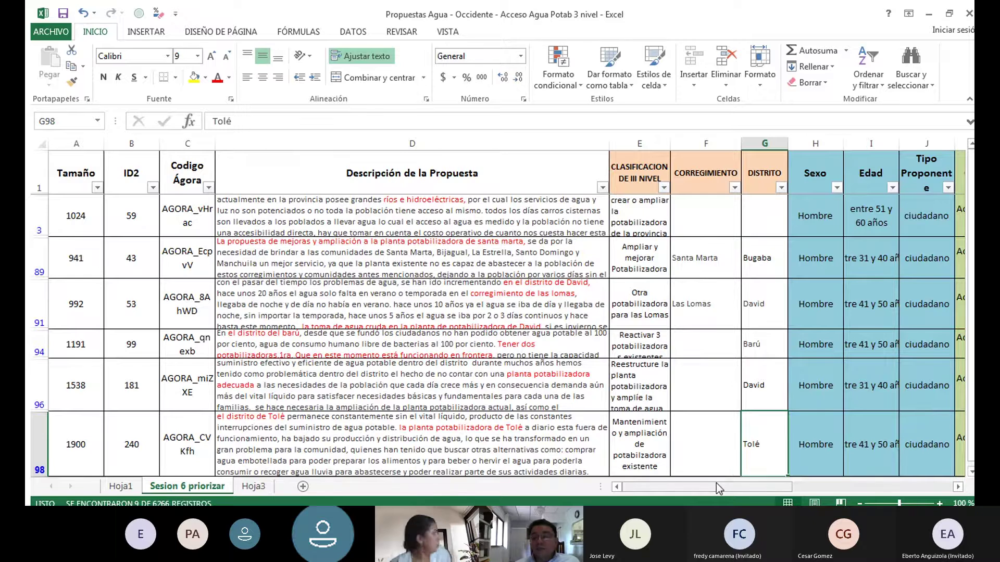
Read the CLASIFICACION DE III NIVEL entries of the filtered treatment plant proposals one by one, together with their districts
{"action": "left_click_drag", "start_coordinate": [716, 483], "coordinate": [745, 487]}
{"action": "left_click", "coordinate": [544, 217]}
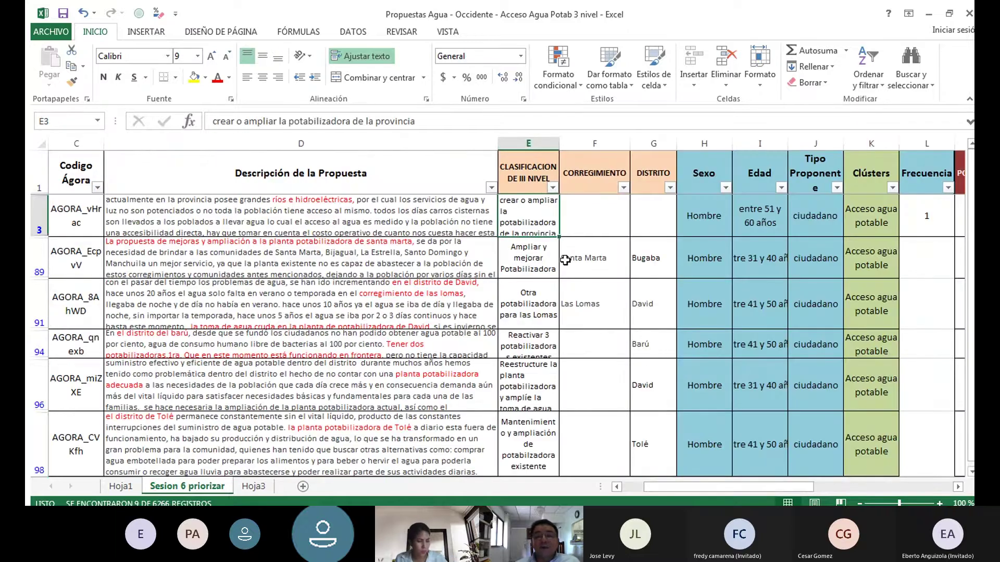
{"action": "left_click", "coordinate": [534, 254]}
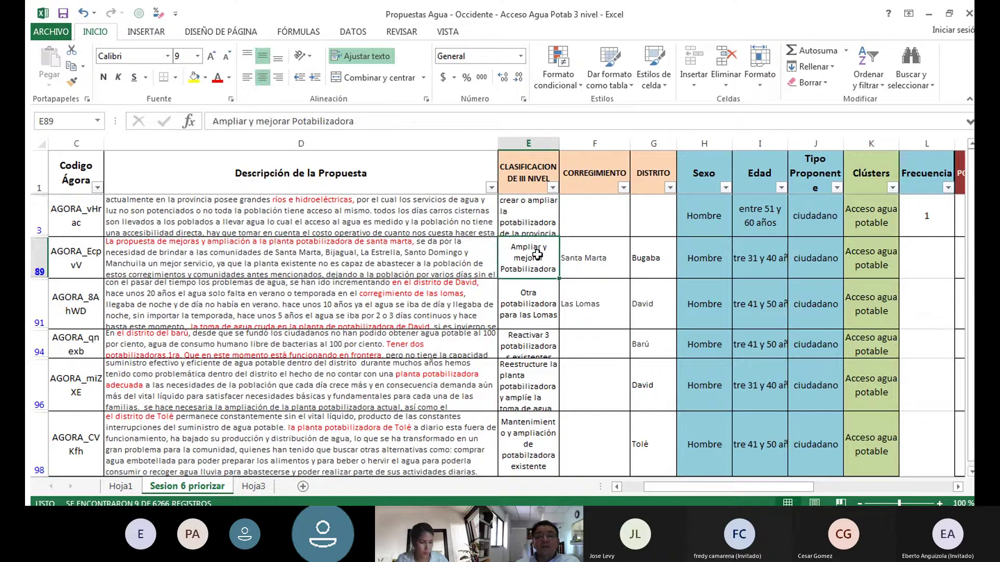
{"action": "left_click", "coordinate": [531, 299]}
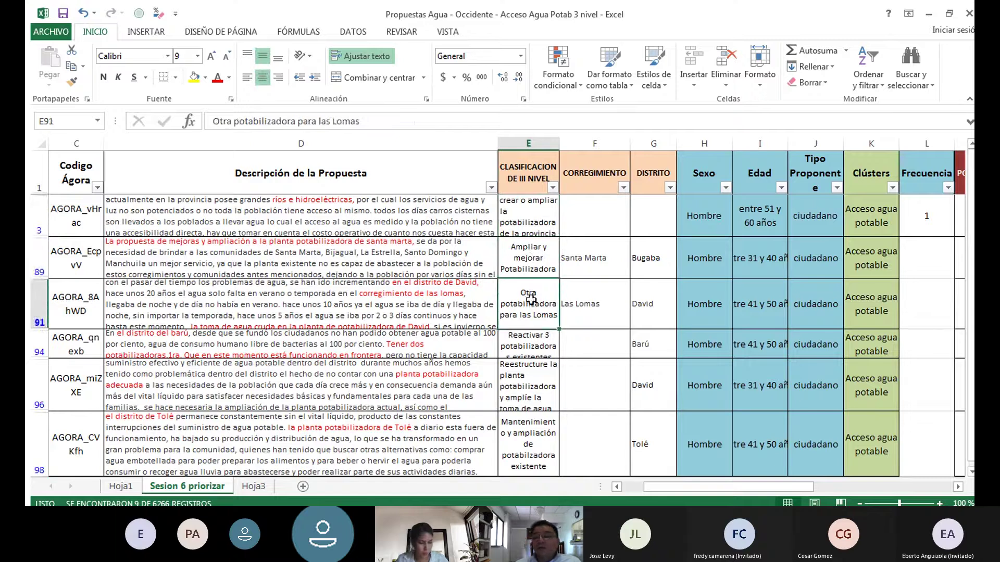
{"action": "left_click", "coordinate": [538, 339]}
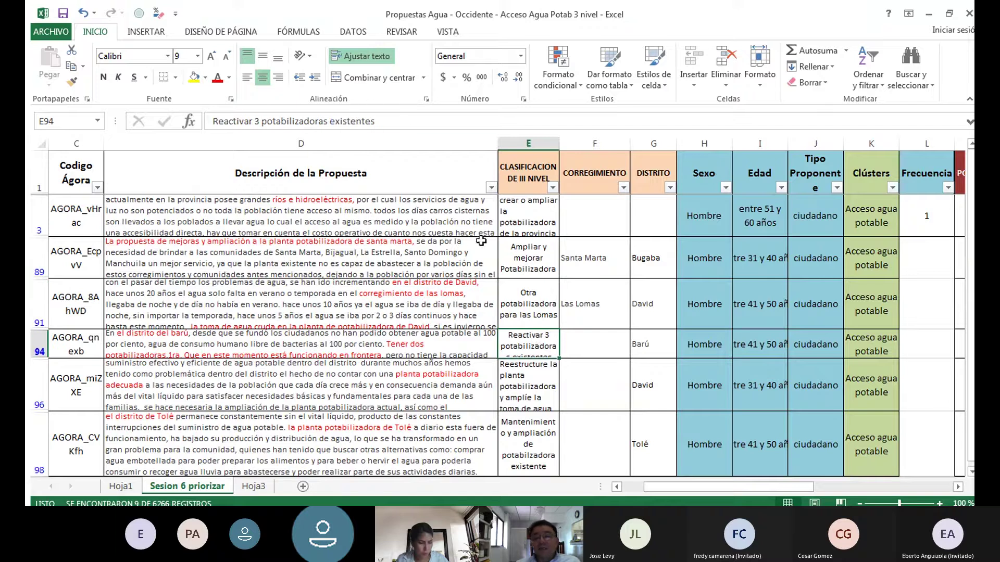
{"action": "left_click", "coordinate": [536, 379]}
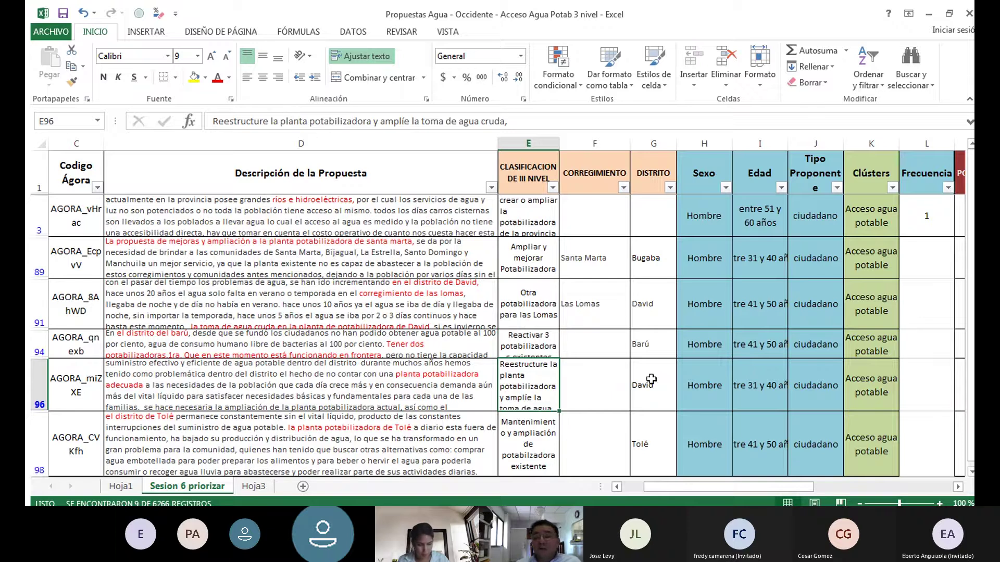
{"action": "left_click", "coordinate": [970, 470]}
{"action": "left_click", "coordinate": [538, 395]}
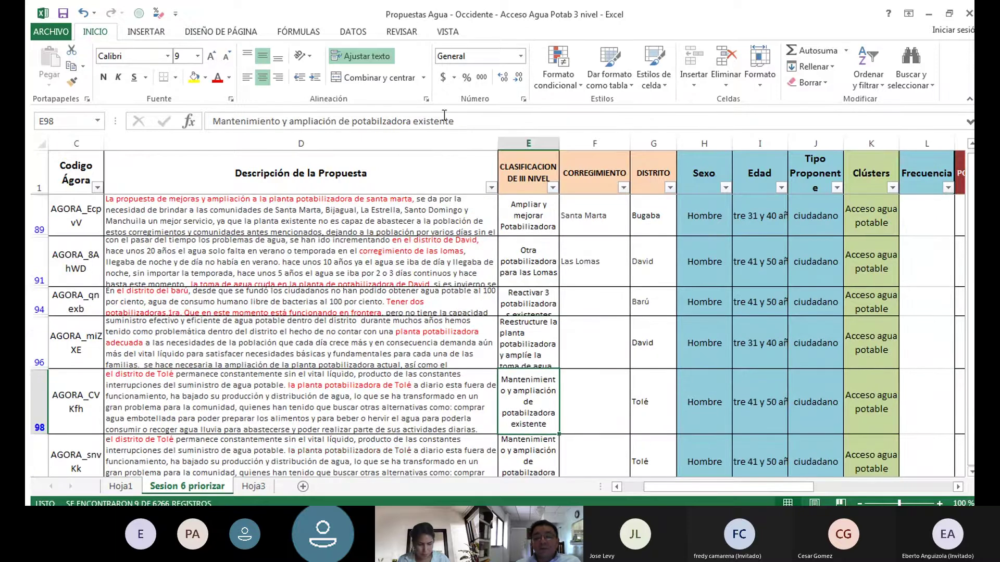
{"action": "left_click", "coordinate": [508, 452]}
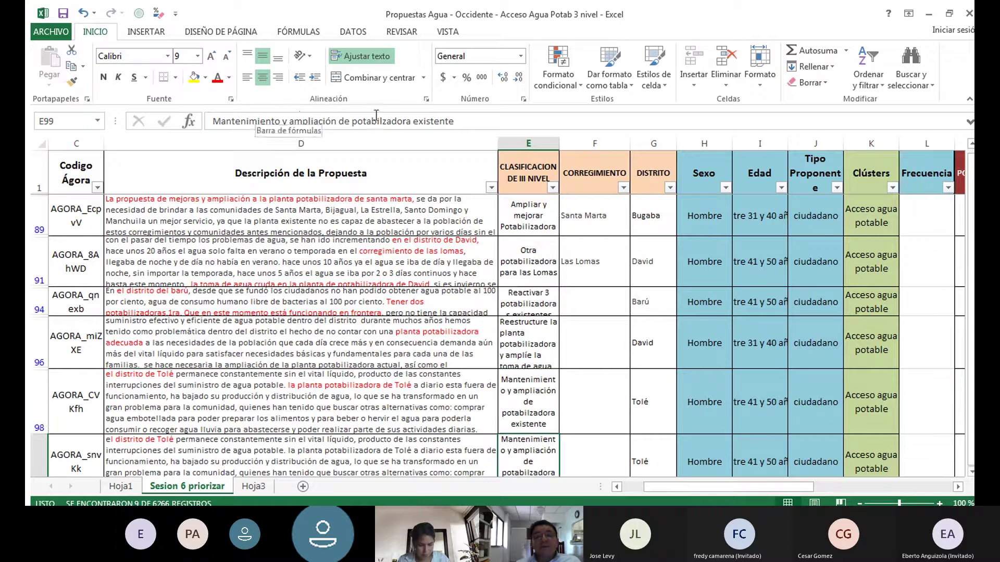
{"action": "left_click", "coordinate": [640, 447]}
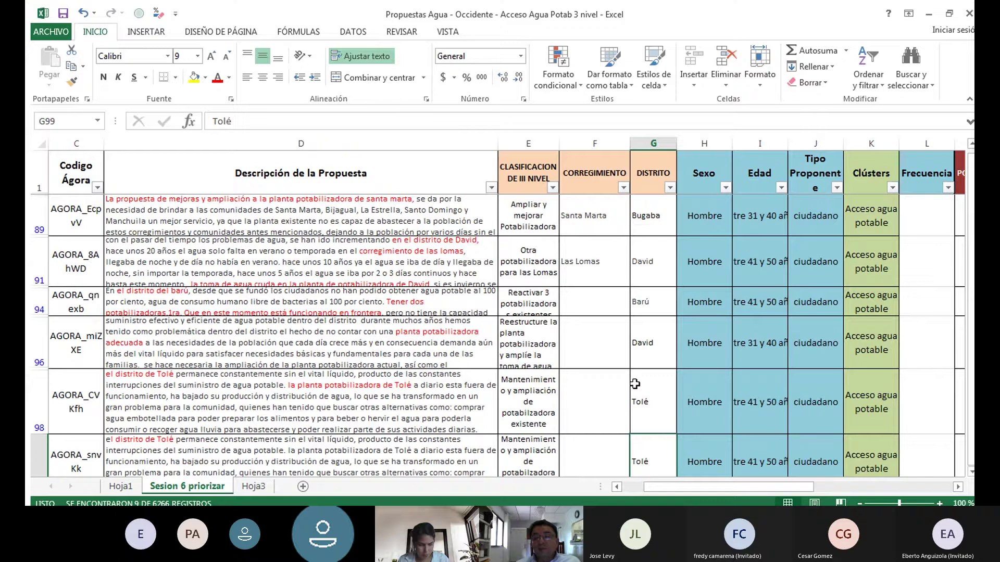
{"action": "scroll", "coordinate": [967, 468], "scroll_direction": "down", "scroll_amount": 2}
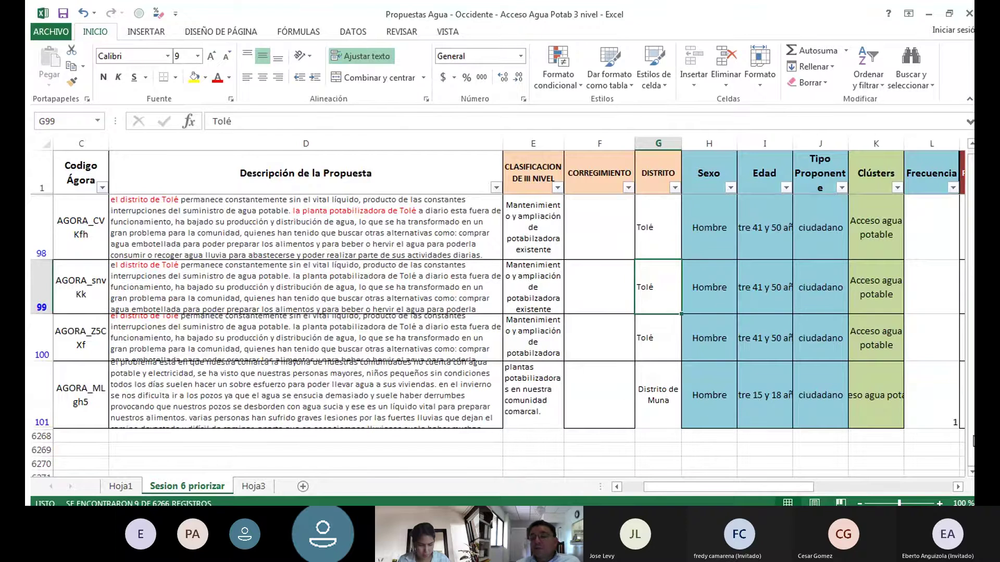
{"action": "scroll", "coordinate": [969, 435], "scroll_direction": "up", "scroll_amount": 2}
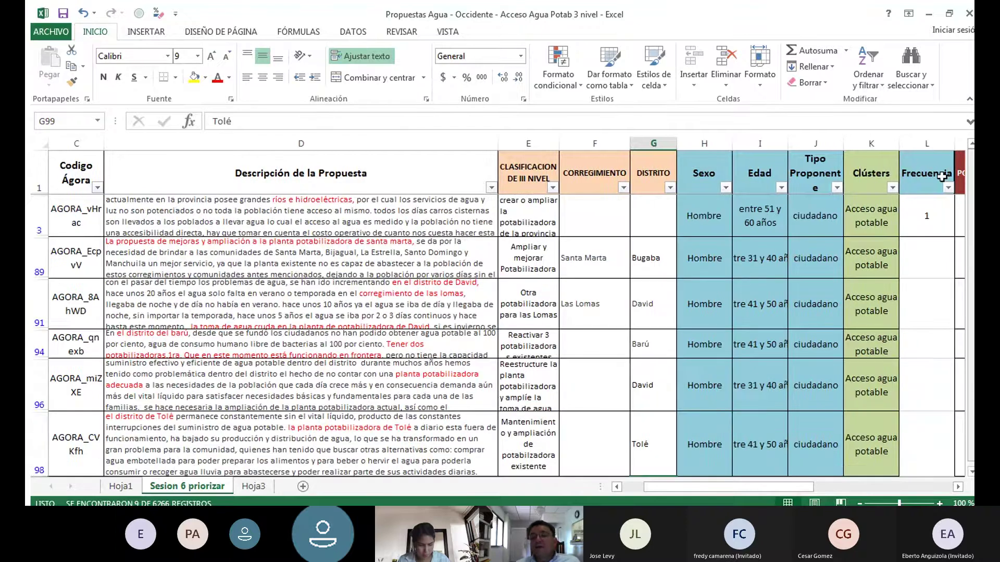
Filter the DISTRITO column to show only the Tolé proposals
{"action": "left_click", "coordinate": [670, 188]}
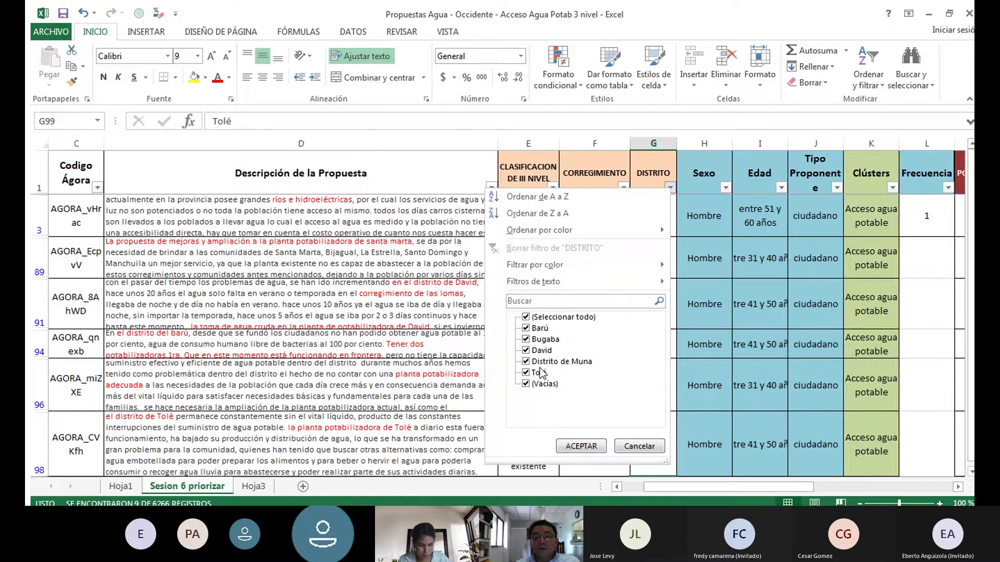
{"action": "left_click", "coordinate": [526, 317]}
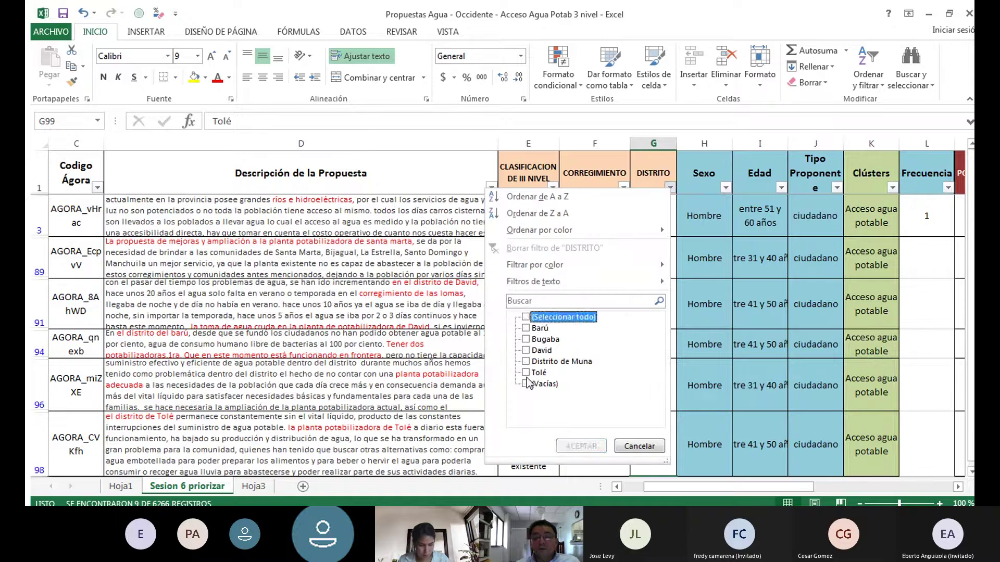
{"action": "left_click", "coordinate": [526, 373]}
{"action": "left_click", "coordinate": [581, 446]}
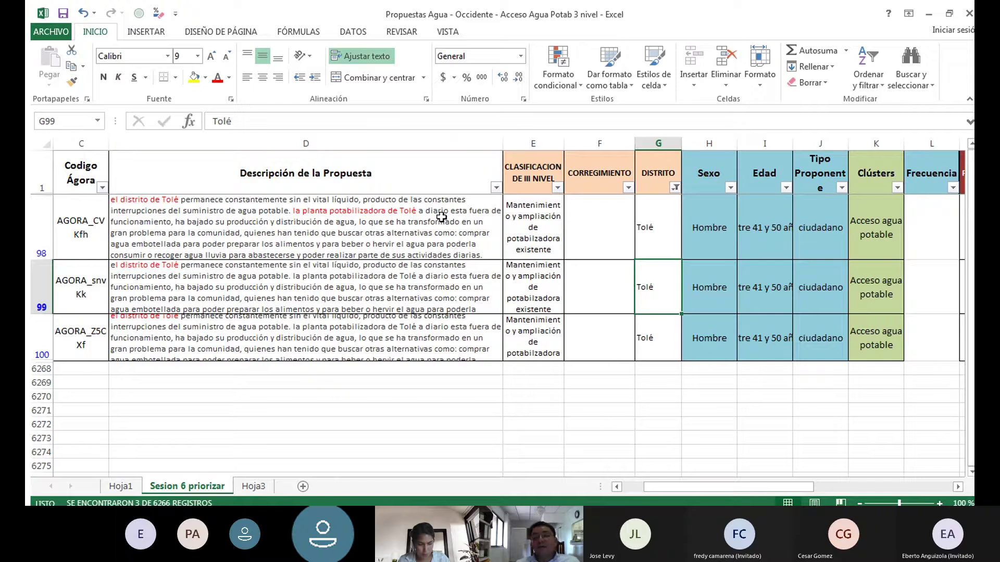
Include all DISTRITO values in the filter again
{"action": "left_click", "coordinate": [675, 188]}
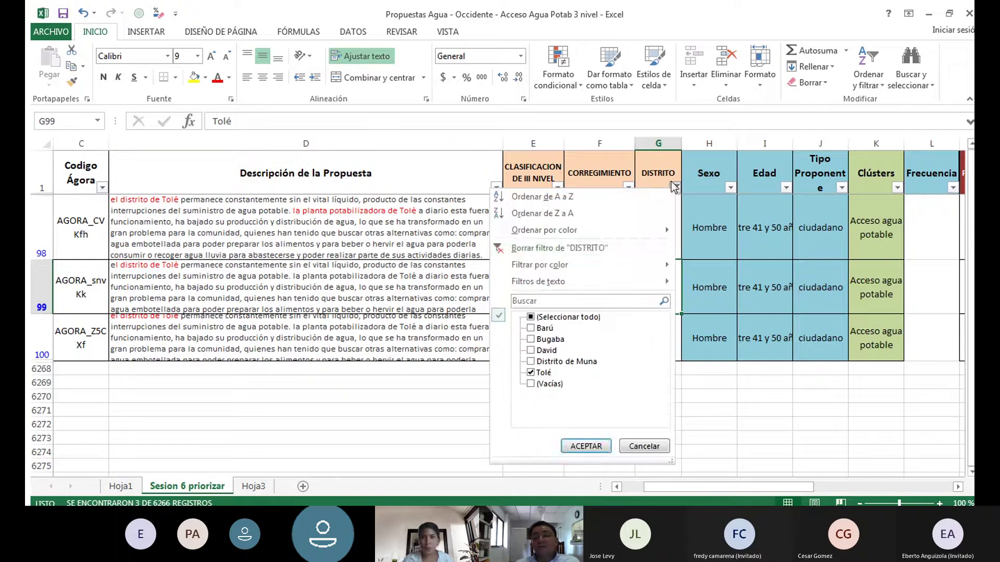
{"action": "left_click", "coordinate": [531, 318]}
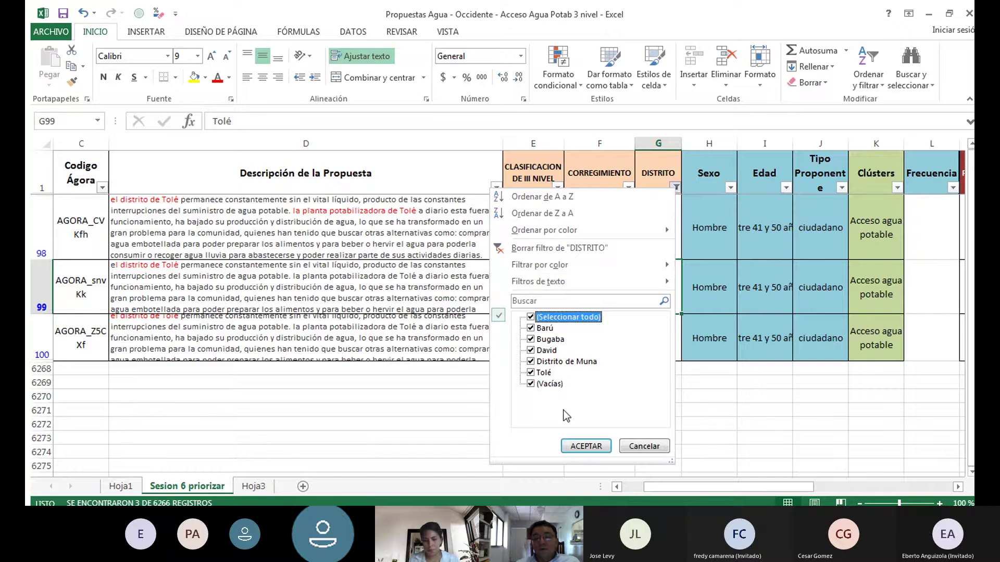
{"action": "left_click", "coordinate": [586, 446]}
Remove the filter on POTABILIZADORA so that all its values are included again
{"action": "scroll", "coordinate": [642, 478], "scroll_direction": "up", "scroll_amount": 2}
{"action": "left_click_drag", "start_coordinate": [651, 482], "coordinate": [692, 487]}
{"action": "left_click", "coordinate": [434, 188]}
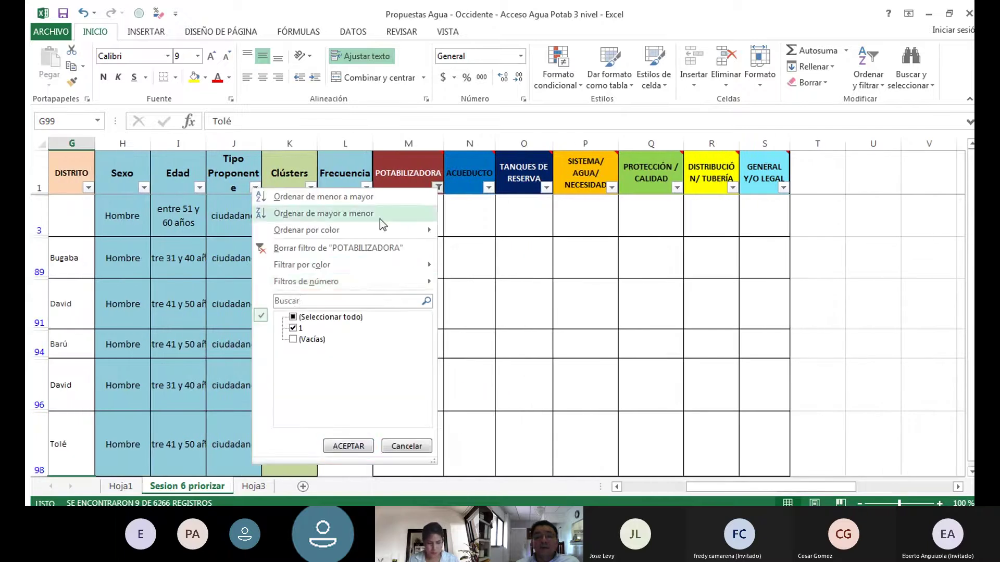
{"action": "left_click", "coordinate": [293, 318]}
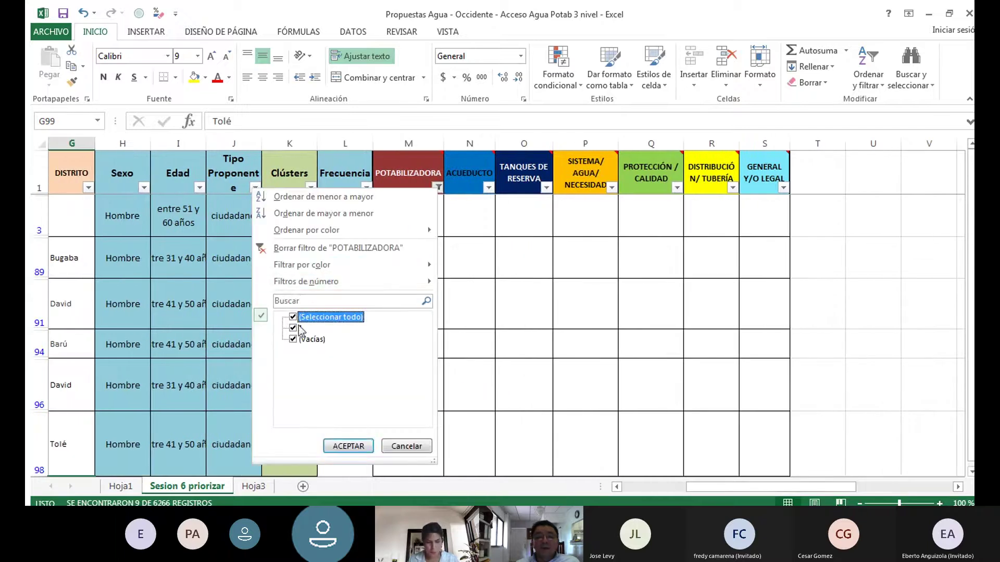
{"action": "left_click", "coordinate": [347, 446]}
Close the workbook and save its changes
{"action": "left_click_drag", "start_coordinate": [710, 488], "coordinate": [575, 490]}
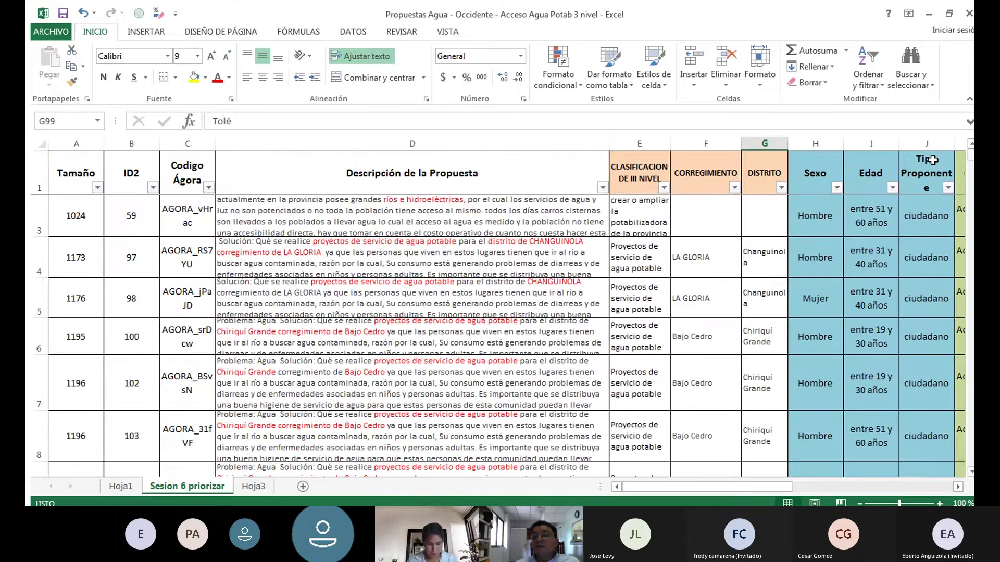
{"action": "scroll", "coordinate": [932, 160], "scroll_direction": "up", "scroll_amount": 1}
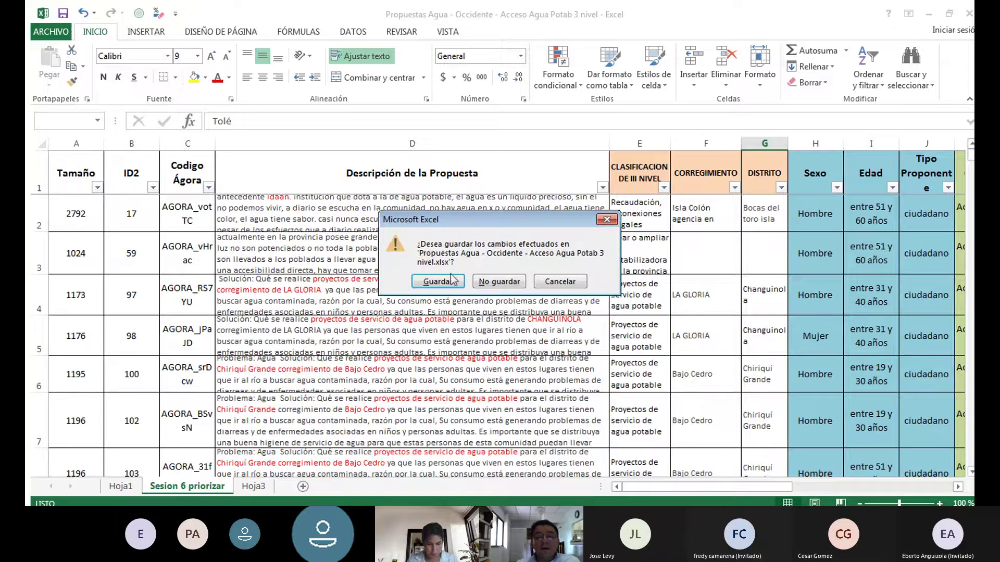
{"action": "left_click", "coordinate": [448, 282]}
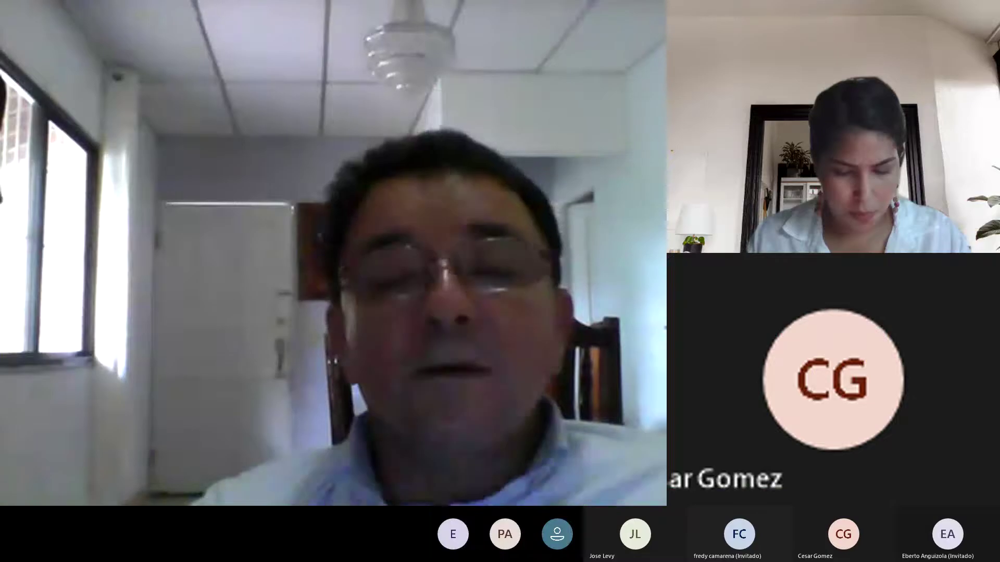